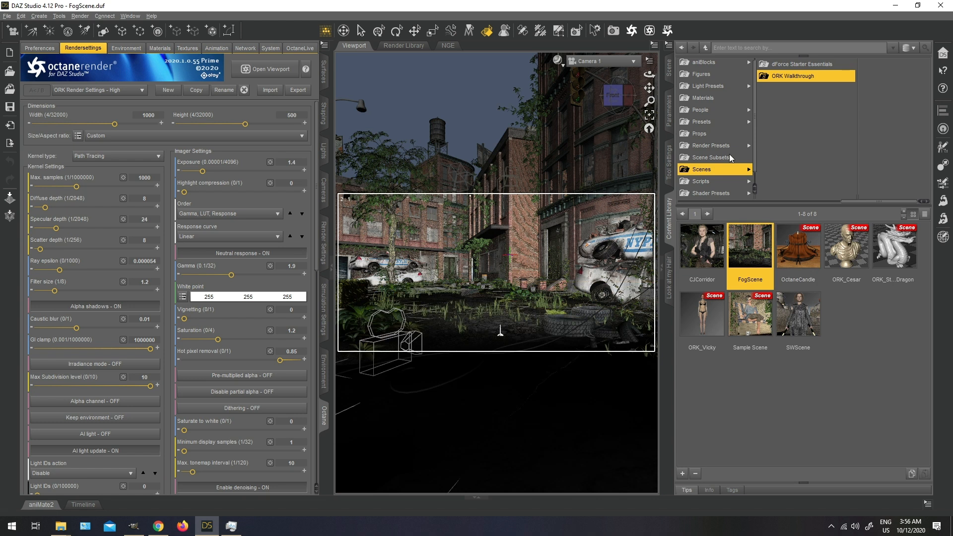
# - Look over the Octane environment settings, the scene's materials and surfaces, and the objects available for filtering
pyautogui.click(128, 48)
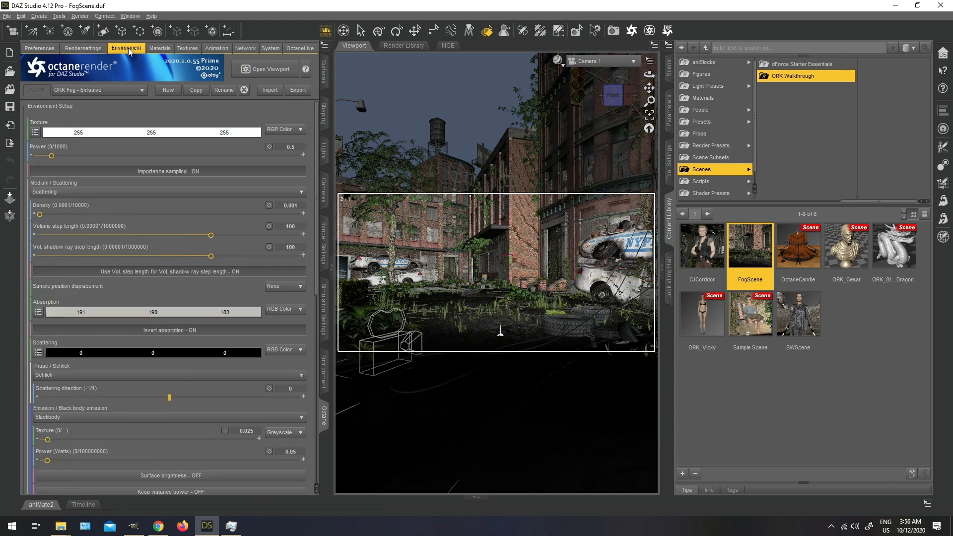
pyautogui.click(159, 48)
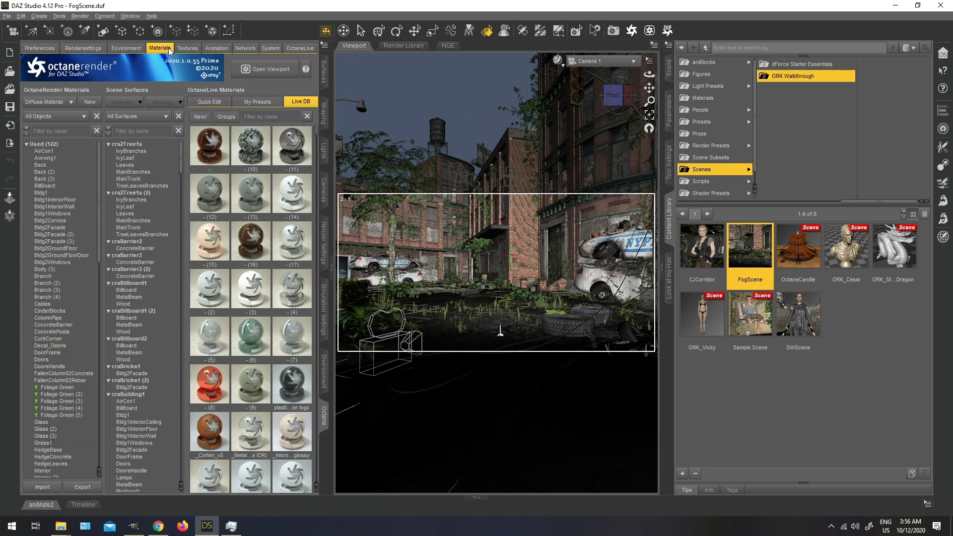
pyautogui.scroll(-2, 79, 173)
pyautogui.scroll(-15, 79, 173)
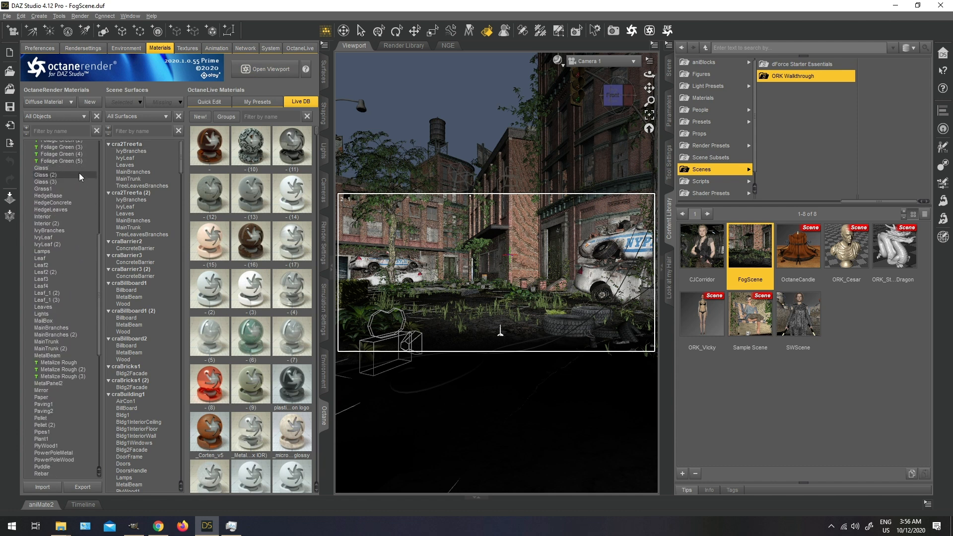
pyautogui.scroll(20, 79, 173)
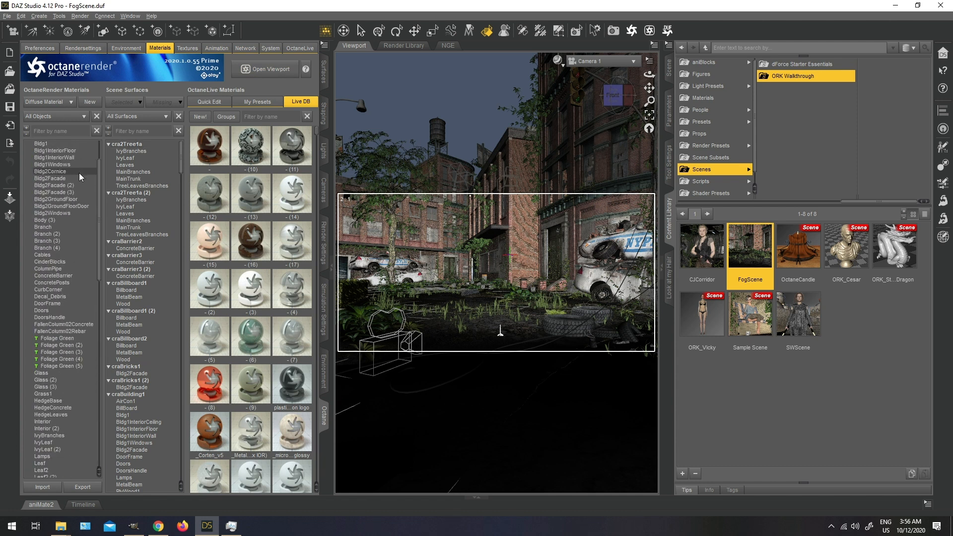
pyautogui.scroll(-5, 123, 205)
pyautogui.scroll(5, 122, 205)
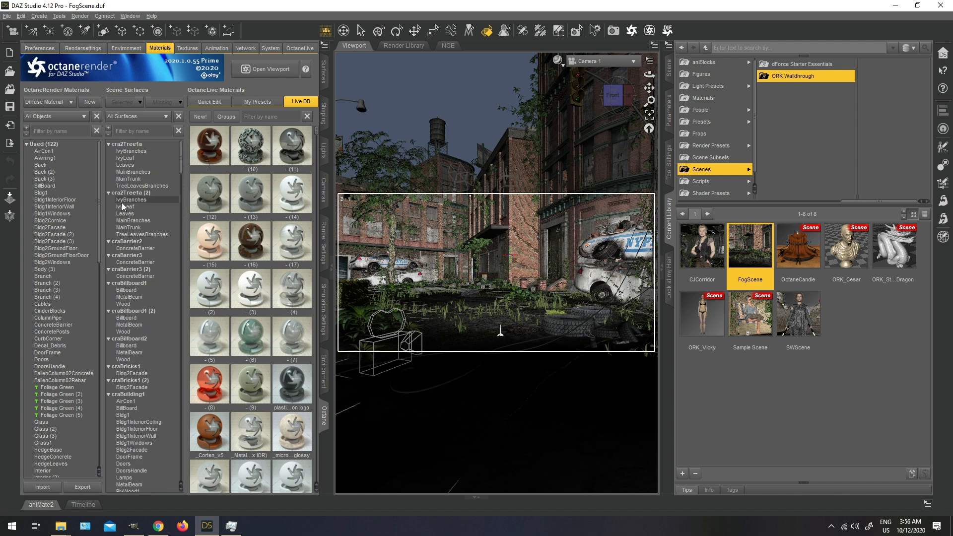
pyautogui.click(44, 116)
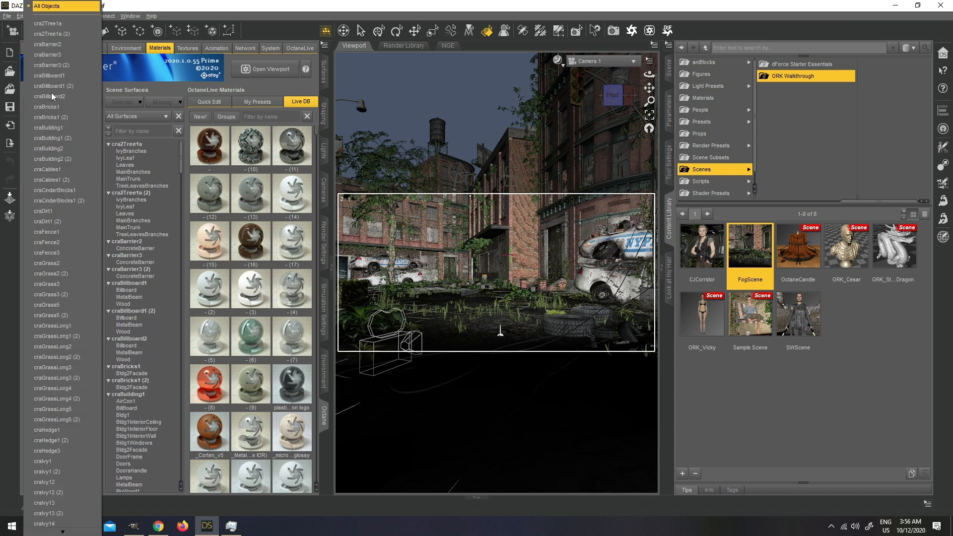
pyautogui.scroll(-20, 73, 323)
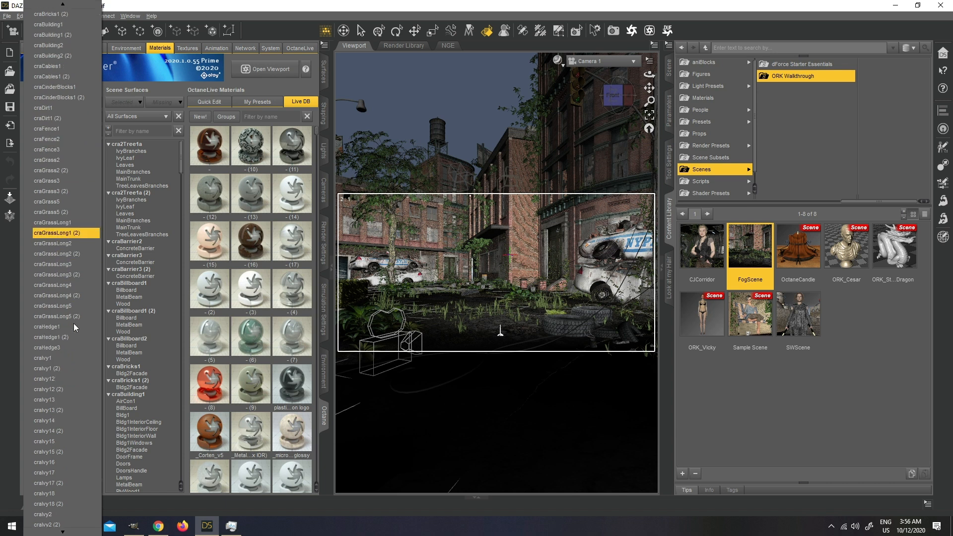
pyautogui.scroll(20, 74, 324)
pyautogui.click(279, 9)
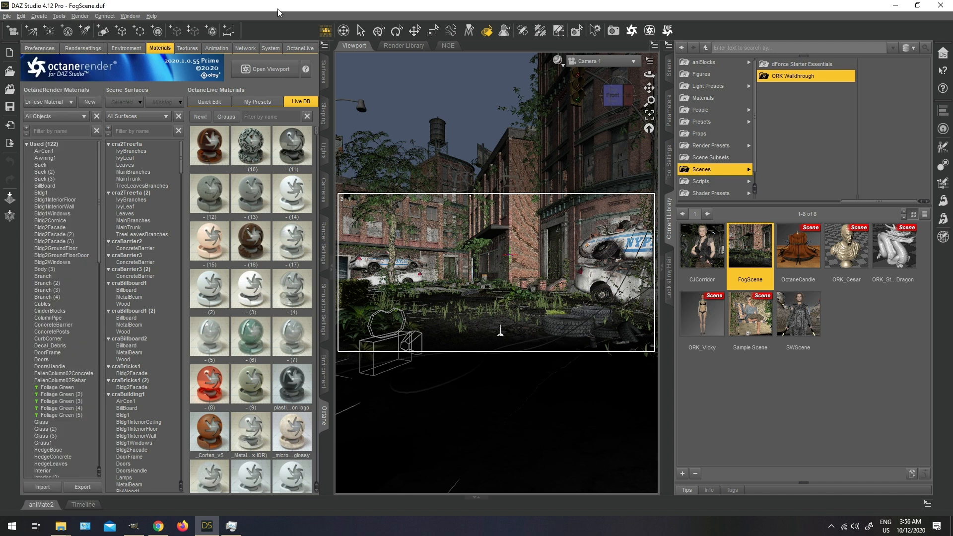
# - Pick the tires on the ground with the surface selection tool to load their Rubber Matte material
pyautogui.click(490, 31)
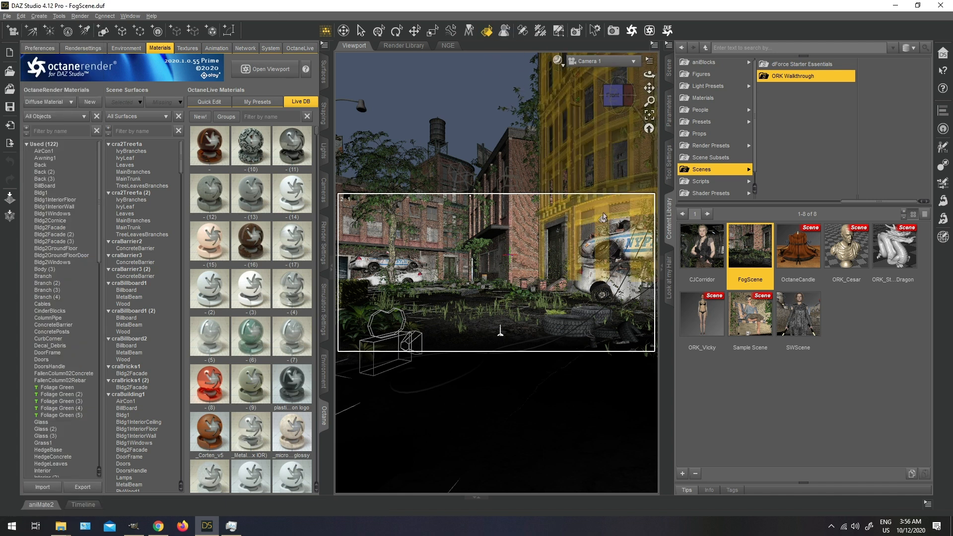
pyautogui.click(564, 326)
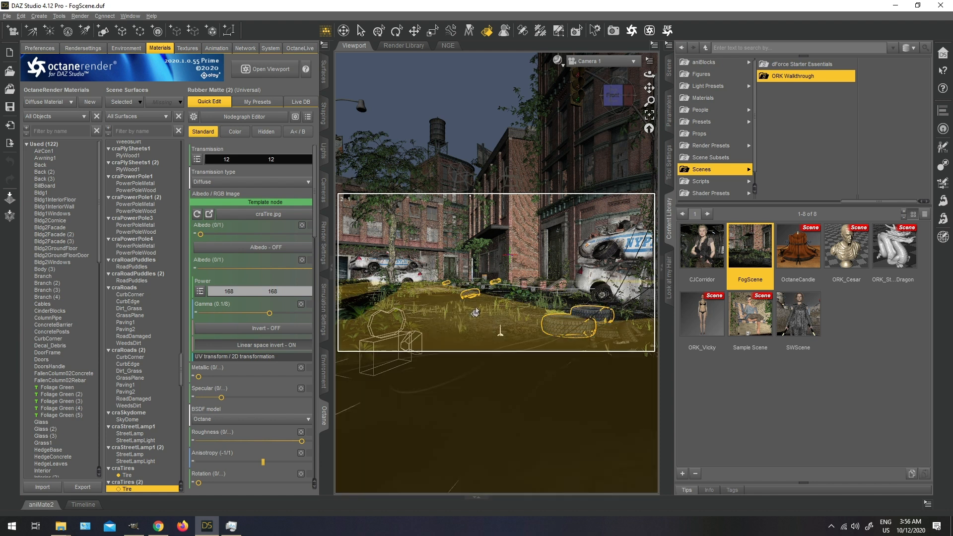
# - Open the Octane render viewport and enlarge and position it beside the environment settings
pyautogui.click(273, 73)
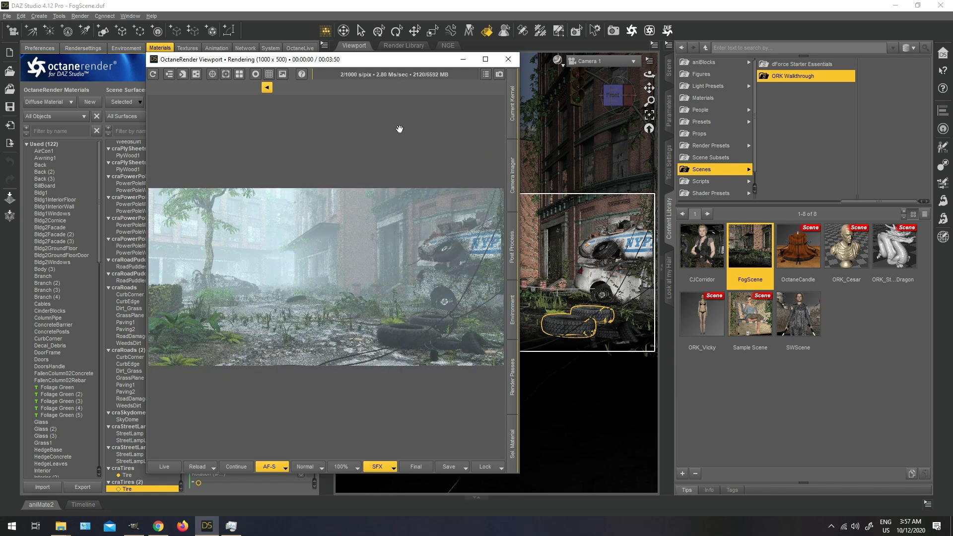
pyautogui.moveTo(389, 64); pyautogui.dragTo(594, 72)
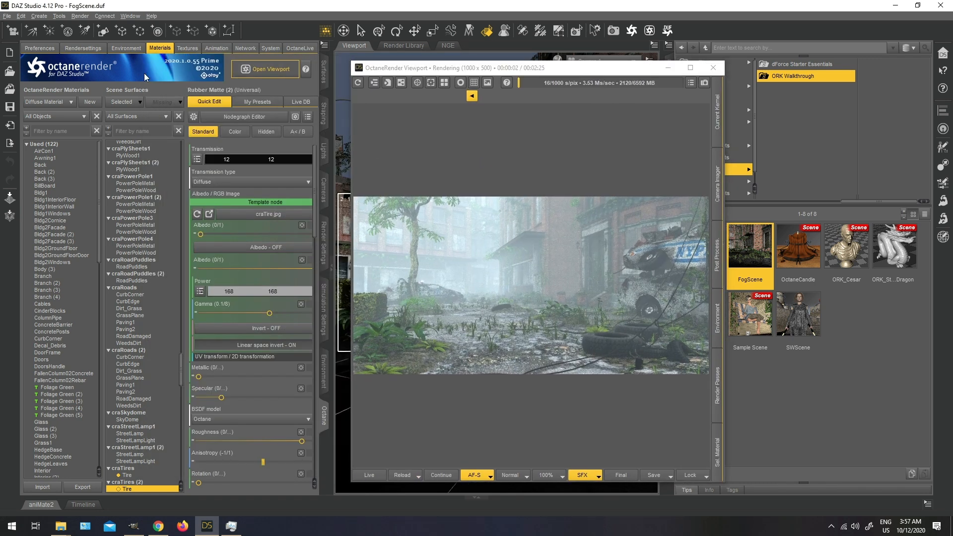
pyautogui.click(127, 48)
pyautogui.click(101, 90)
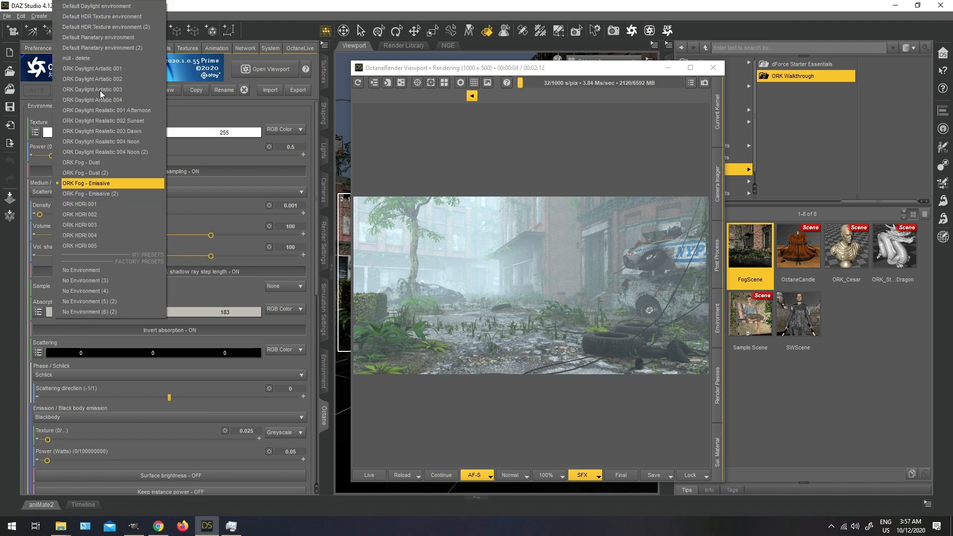
pyautogui.click(350, 3)
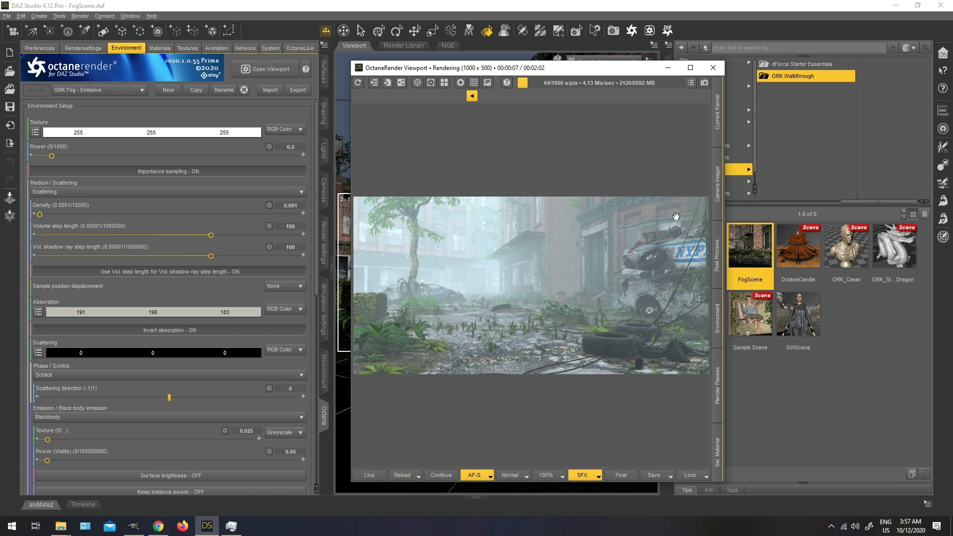
pyautogui.moveTo(351, 61); pyautogui.dragTo(287, 44)
pyautogui.moveTo(373, 54); pyautogui.dragTo(493, 51)
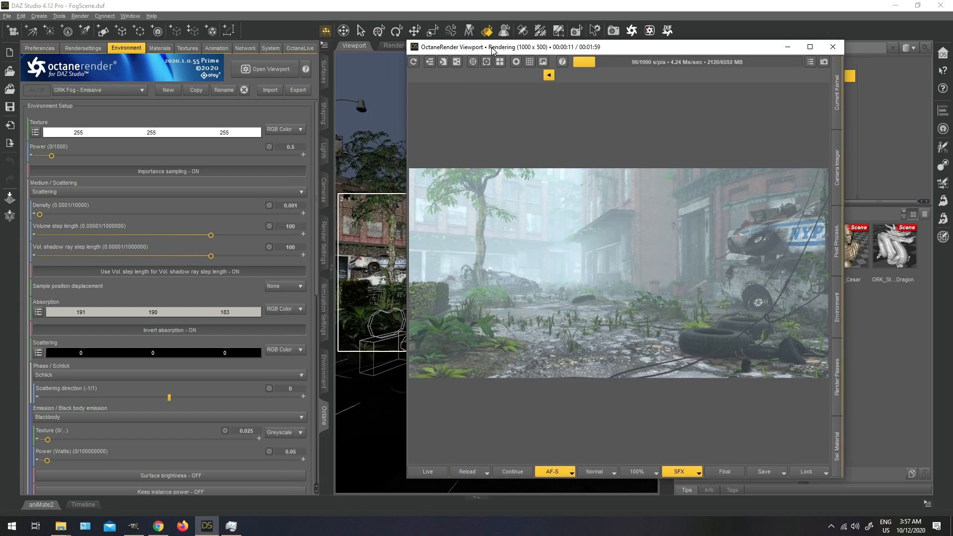
# - Preview the ORK Fog - Dust environment preset, and return to ORK Fog - Emissive
pyautogui.click(100, 90)
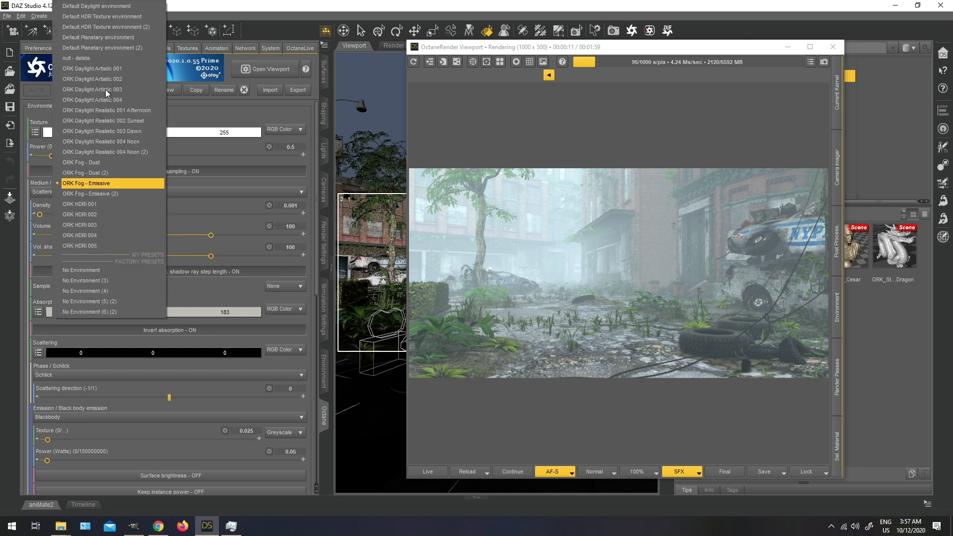
pyautogui.click(101, 164)
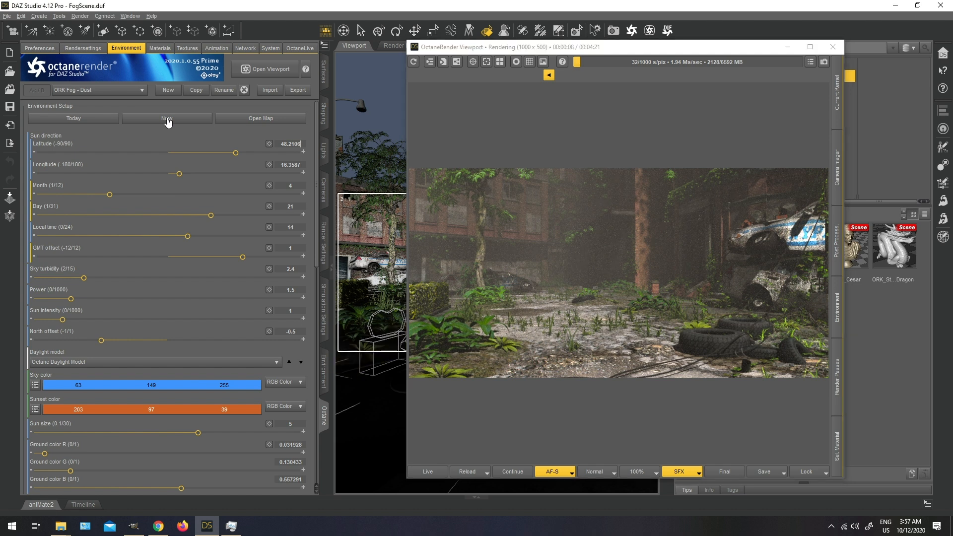
pyautogui.click(125, 89)
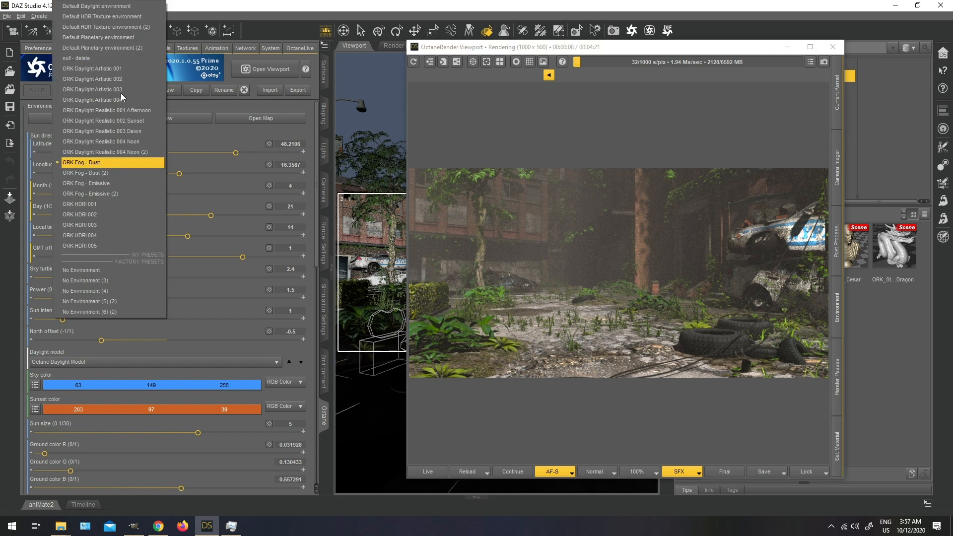
pyautogui.click(95, 181)
# - Examine the emissive fog's density, step length, absorption, scattering, blackbody emission and medium radius settings against the render
pyautogui.scroll(1, 622, 227)
pyautogui.scroll(-1, 621, 227)
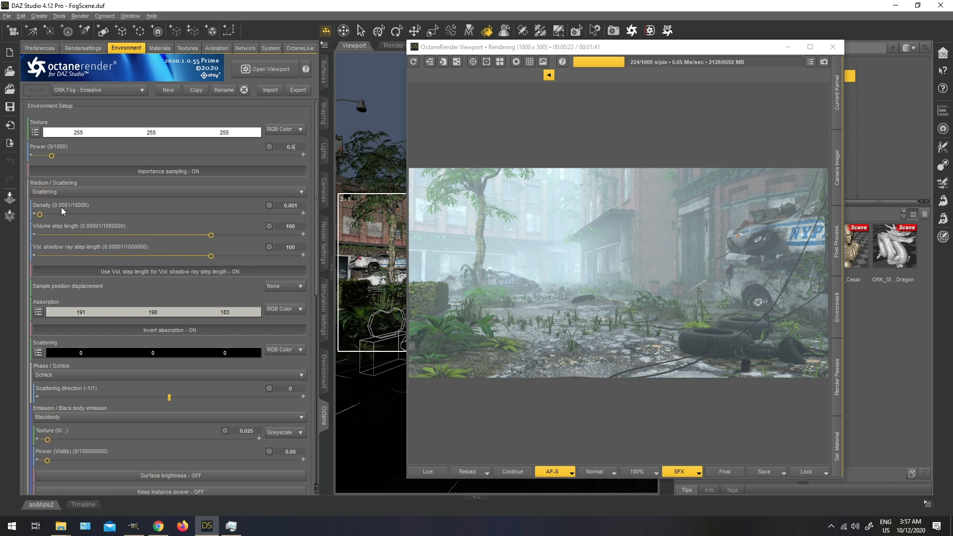
pyautogui.click(550, 223)
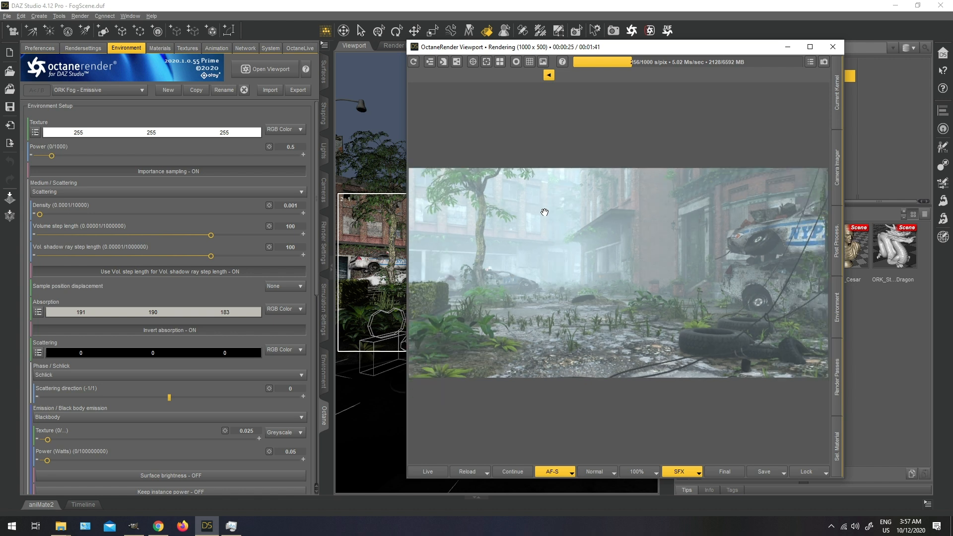
pyautogui.click(298, 209)
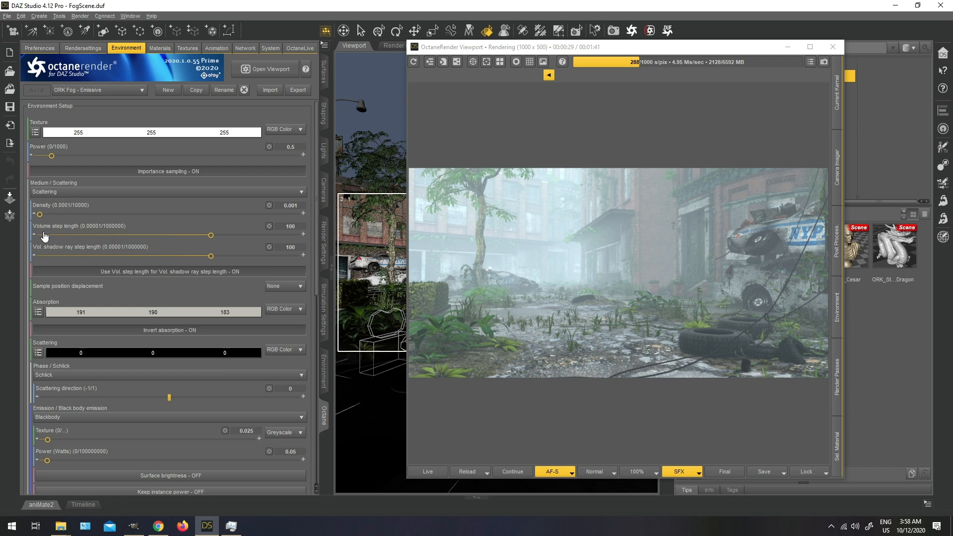
pyautogui.click(504, 238)
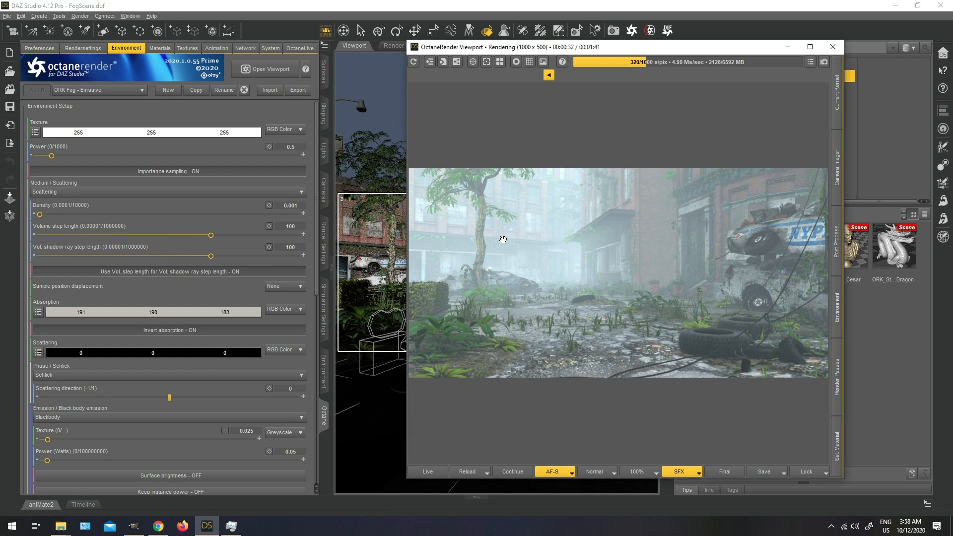
pyautogui.scroll(1, 584, 244)
pyautogui.scroll(-1, 584, 243)
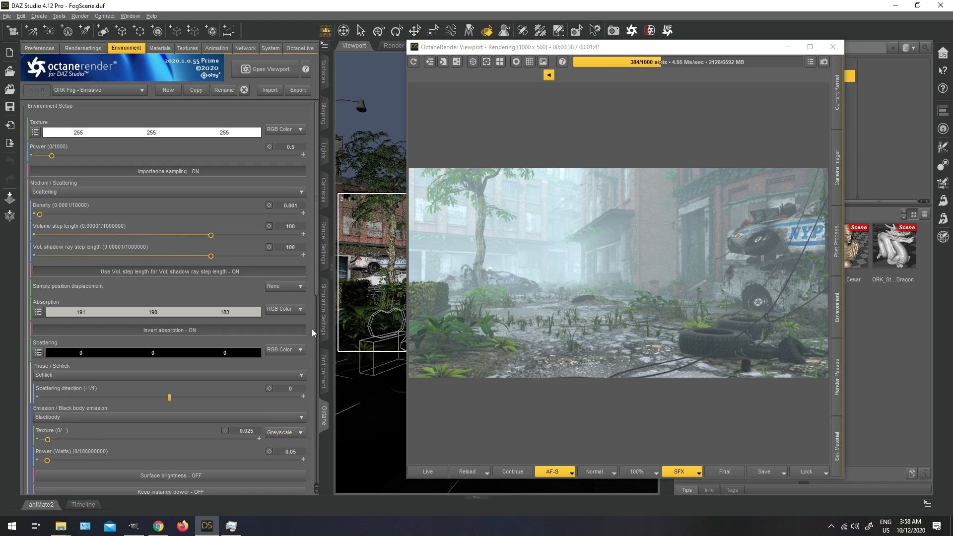
pyautogui.scroll(-5, 320, 283)
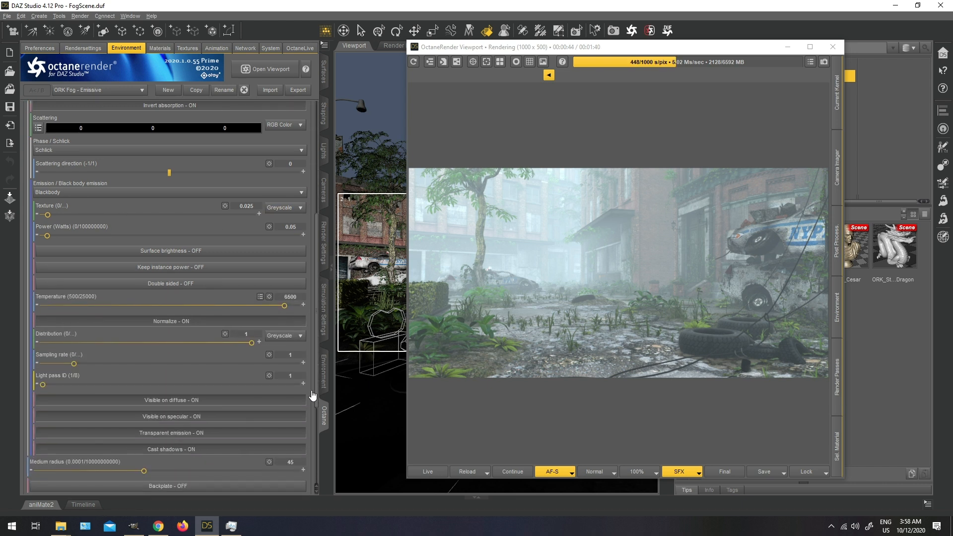
pyautogui.scroll(3, 318, 347)
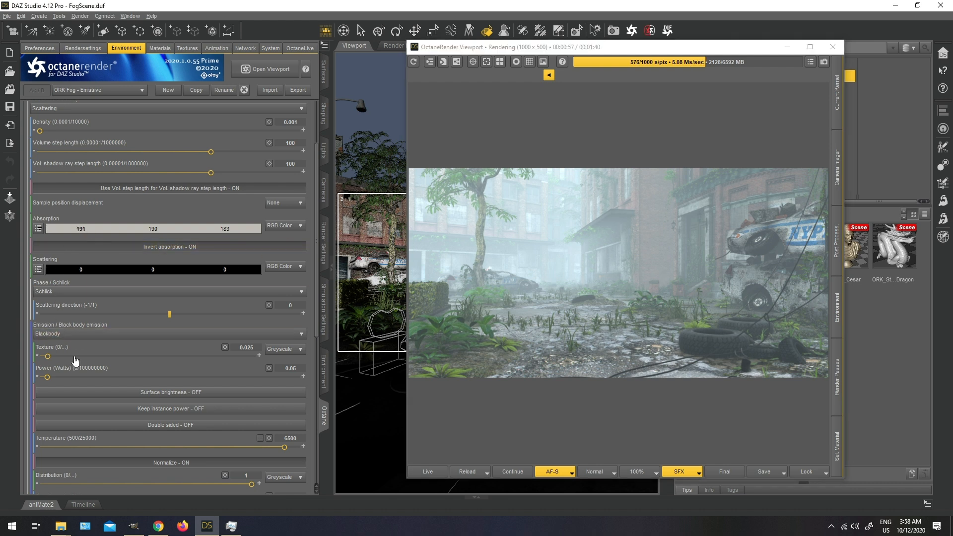
# - Widen the Octane render viewport window to enlarge the fog preview
pyautogui.click(562, 249)
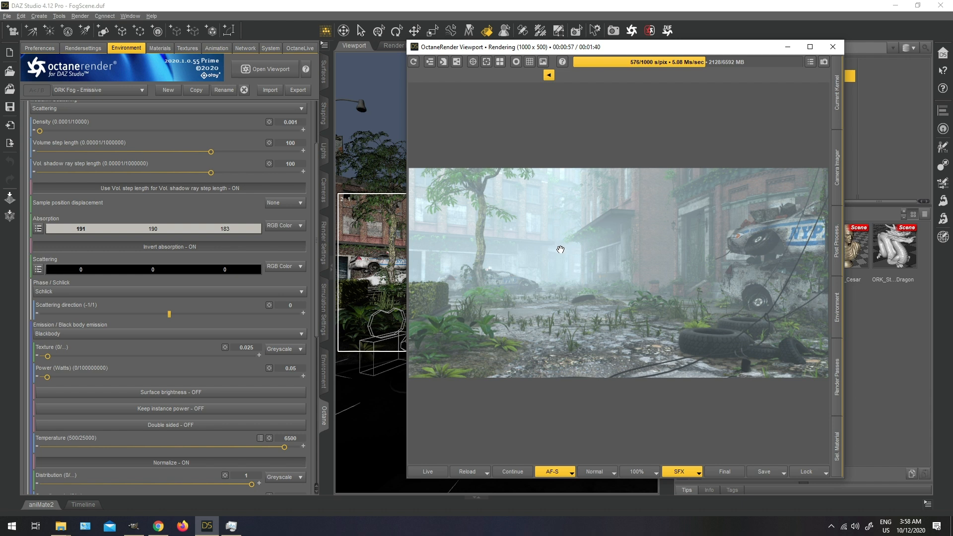
pyautogui.click(103, 357)
pyautogui.moveTo(405, 40); pyautogui.dragTo(348, 39)
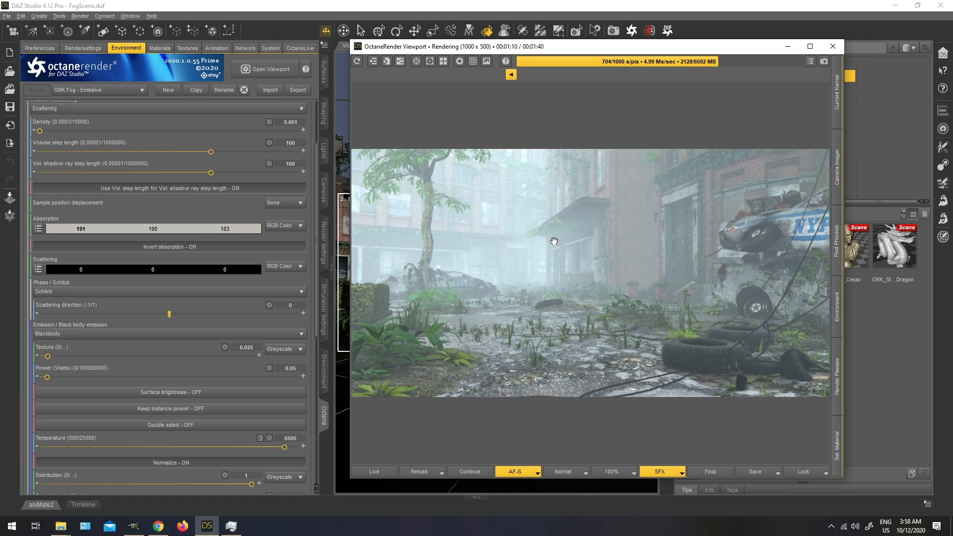
# - Set the fog's blackbody emission power to 0.005 watts
pyautogui.click(256, 332)
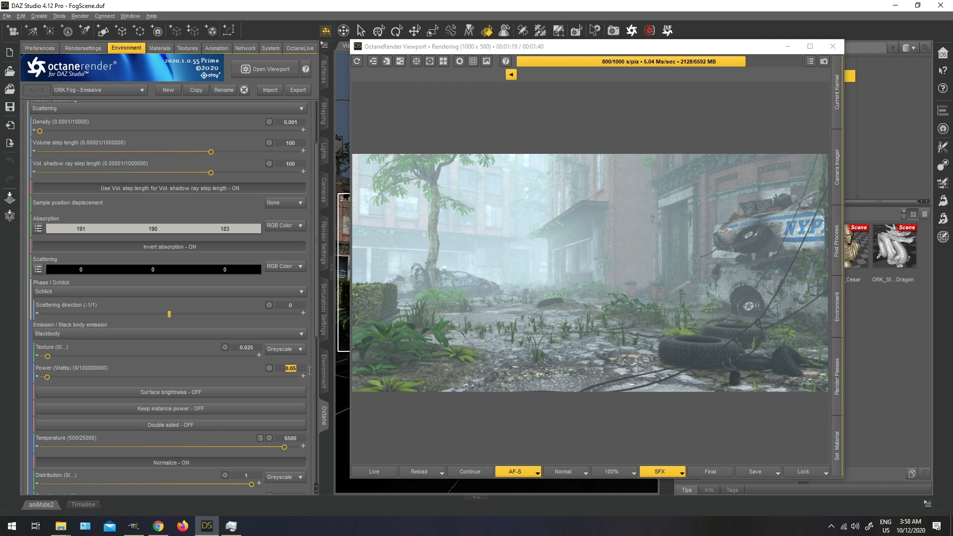
pyautogui.write('5')
pyautogui.press('Return')
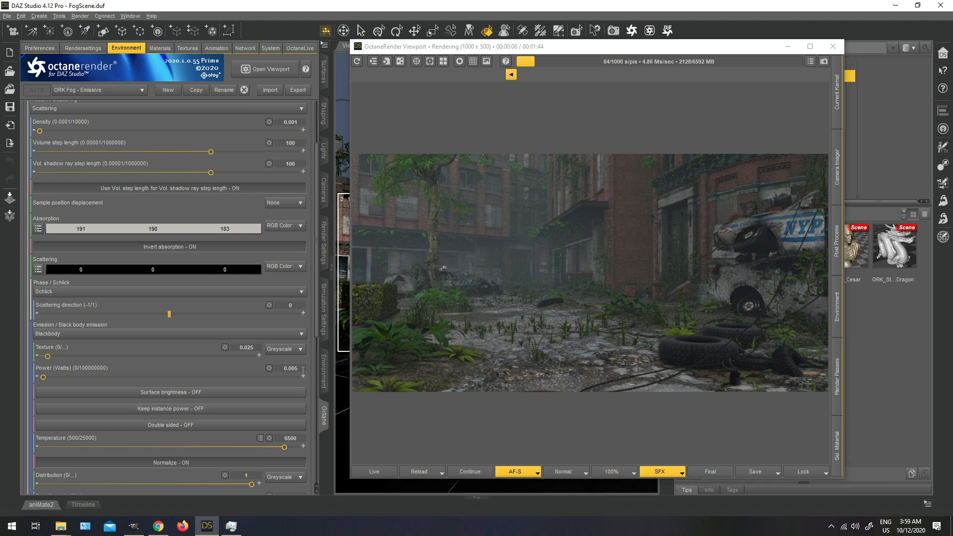
# - Set the fog's blackbody emission power back to 0.05 watts
pyautogui.write('0.0')
pyautogui.click(302, 370)
pyautogui.write('0.')
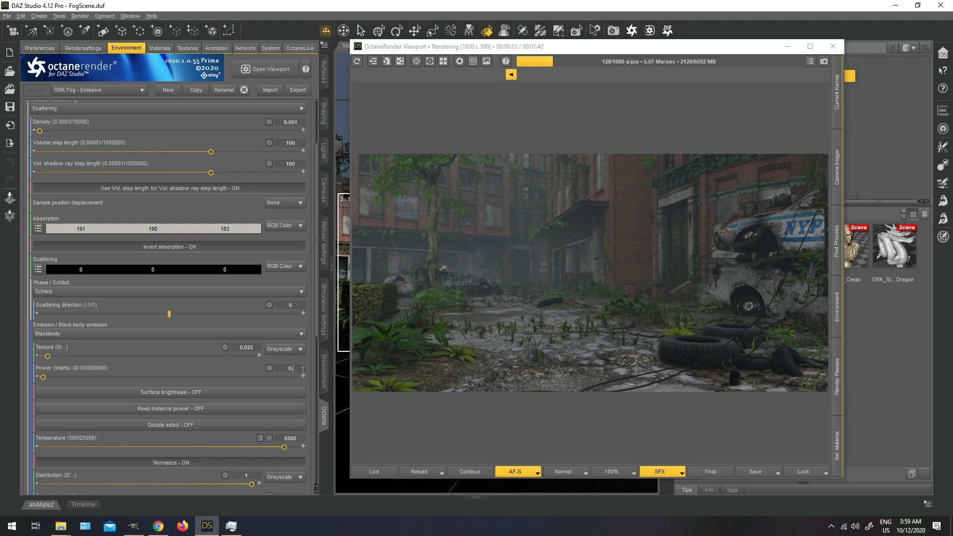
pyautogui.write('05')
pyautogui.press('Return')
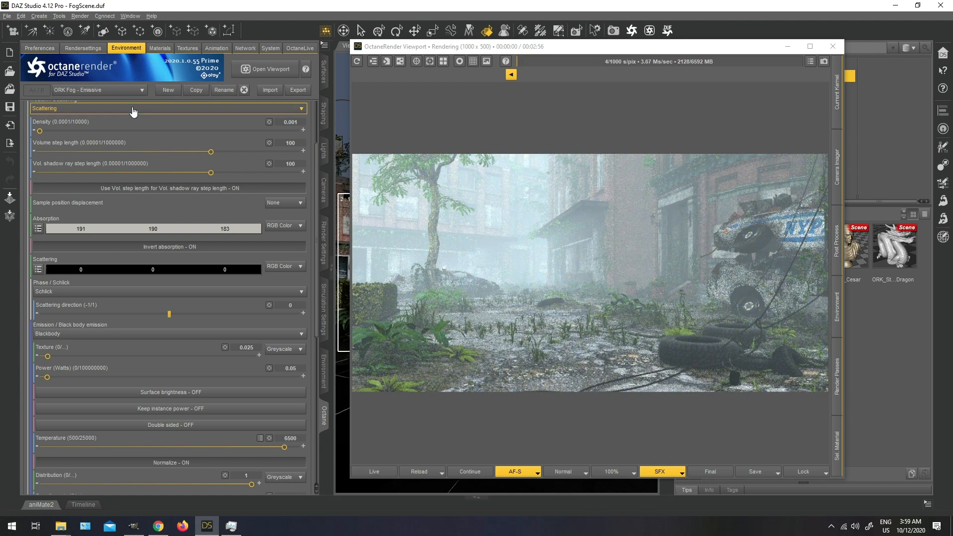
# - Switch the environment preset to ORK Fog - Dust and review its sun, sky and medium settings
pyautogui.click(113, 92)
pyautogui.click(96, 163)
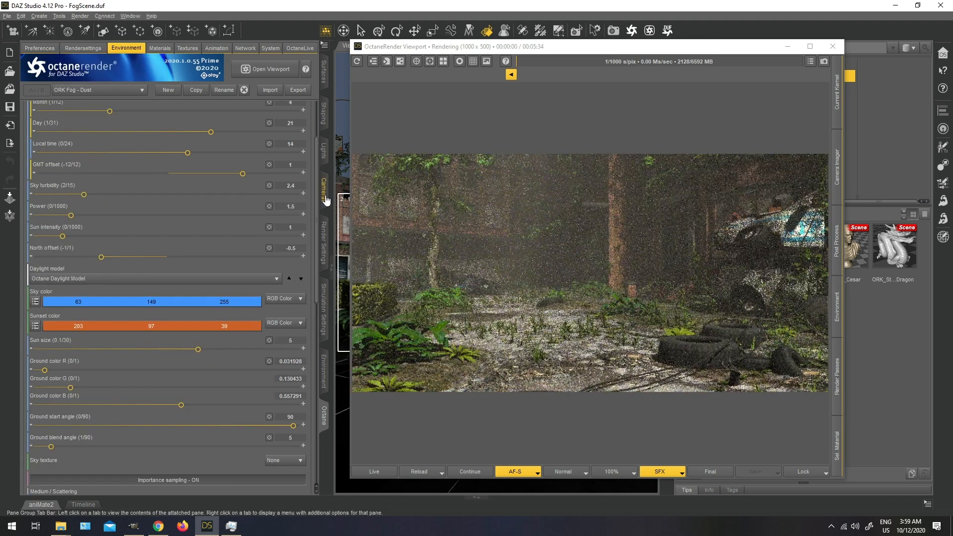
pyautogui.scroll(-3, 166, 217)
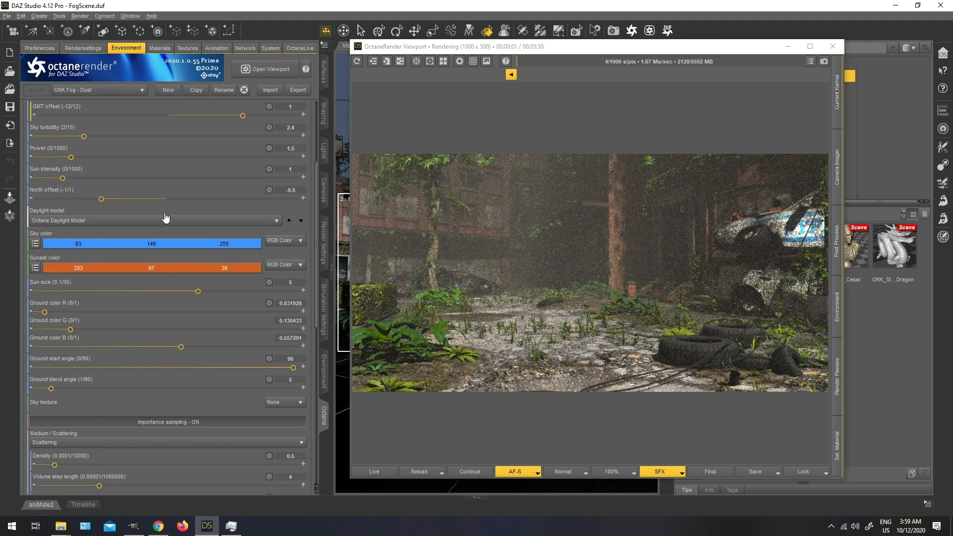
pyautogui.scroll(6, 223, 217)
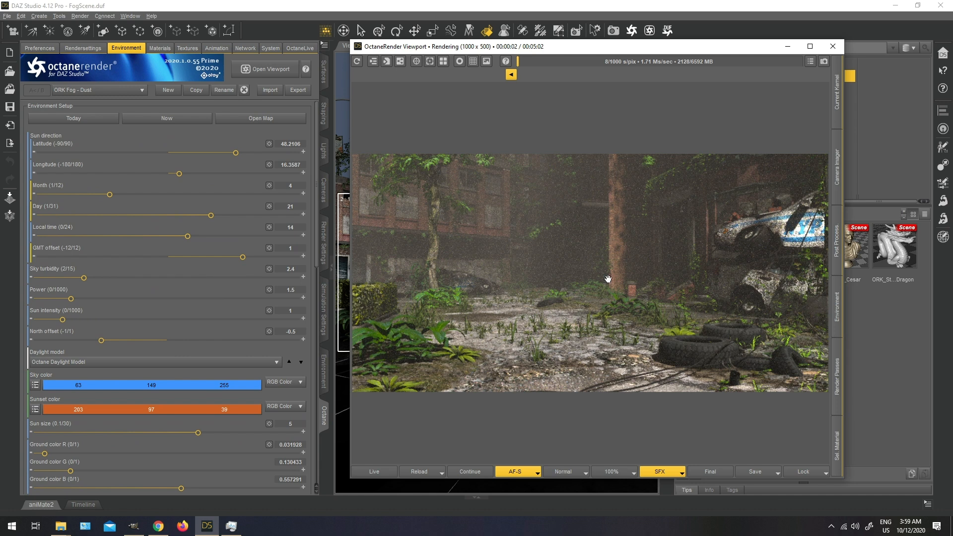
pyautogui.scroll(-2, 172, 286)
pyautogui.scroll(-9, 172, 286)
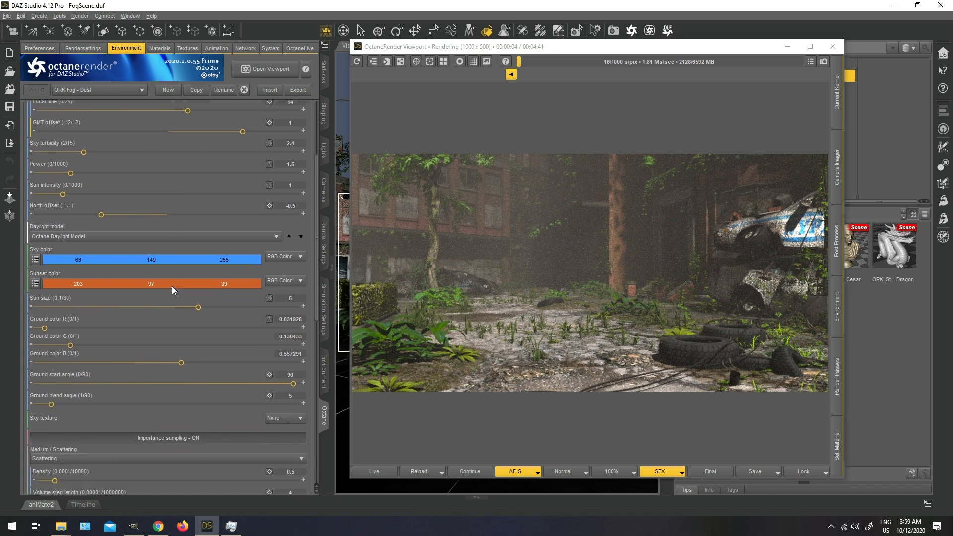
# - Review the dust fog preset's daylight power and sun settings together with its scattering medium parameters
pyautogui.scroll(11, 172, 286)
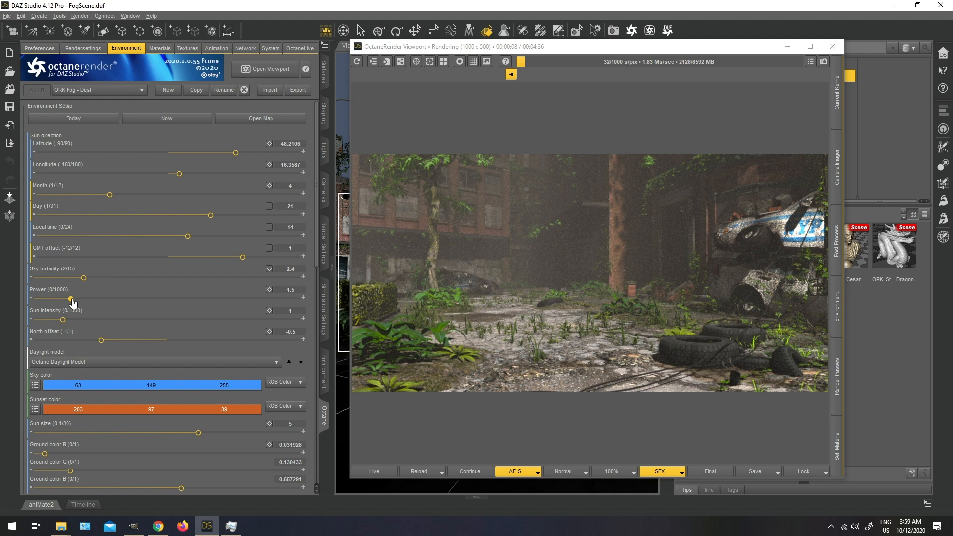
pyautogui.scroll(-10, 181, 232)
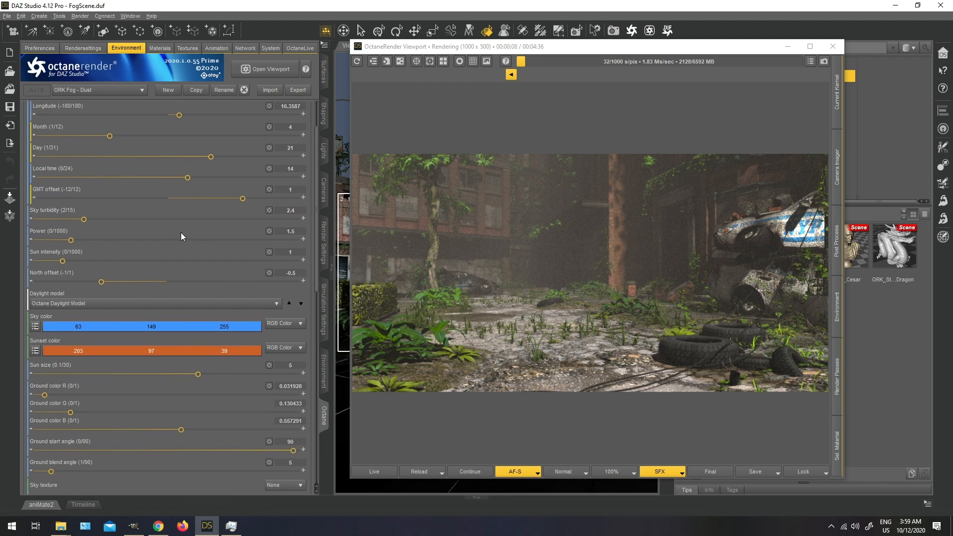
pyautogui.scroll(-3, 181, 233)
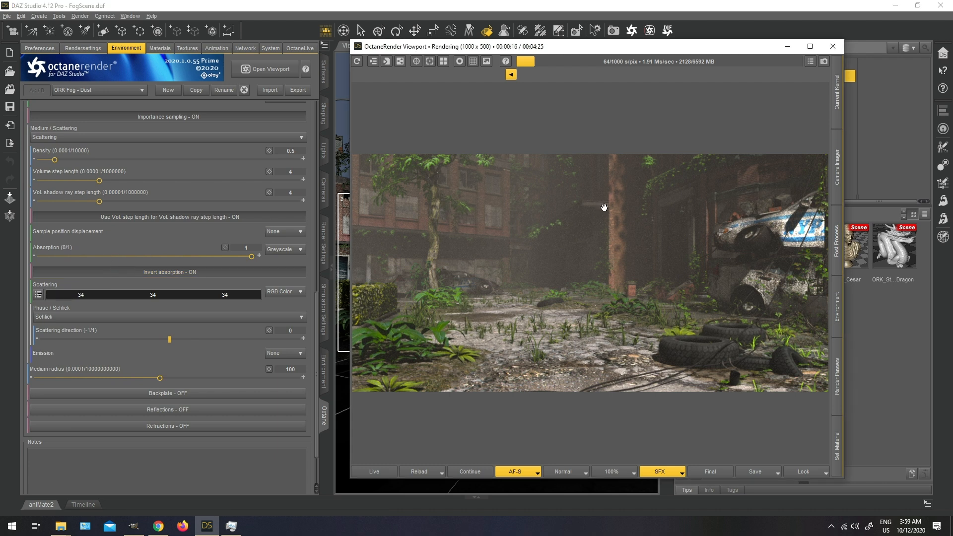
pyautogui.scroll(1, 98, 230)
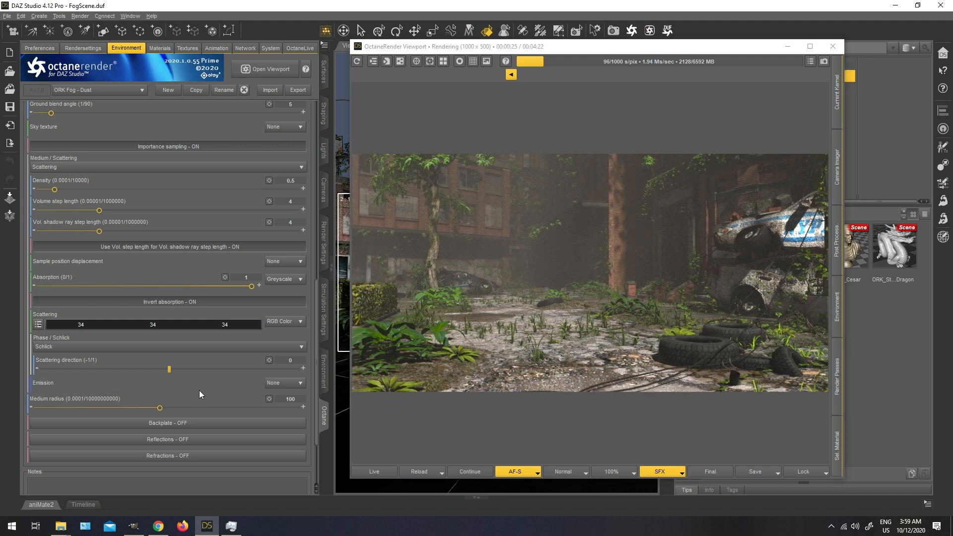
# - Switch to File Explorer, view the promo image 17-OctaneRenderKit_Popup16.jpg from the PROMOS folder, and return to DAZ Studio
pyautogui.moveTo(55, 531)
pyautogui.click(125, 505)
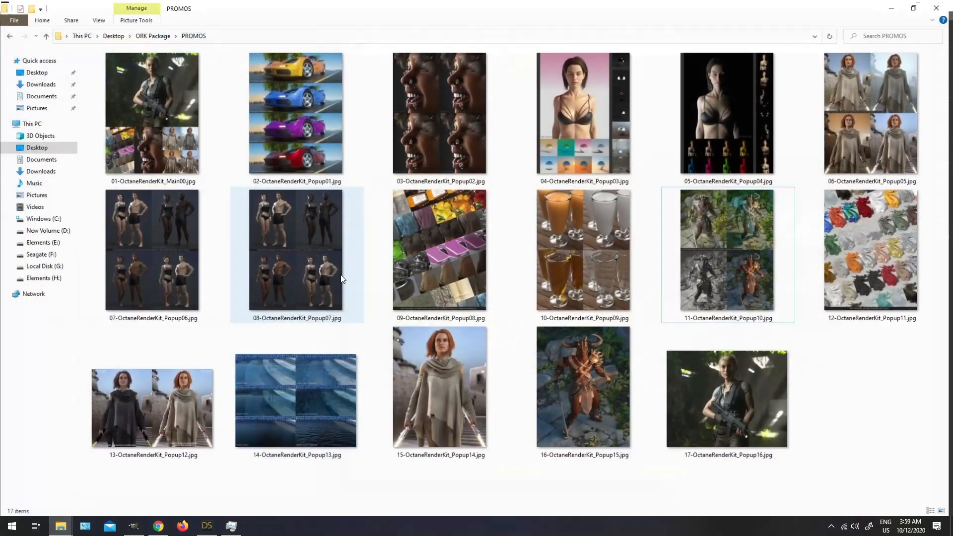
pyautogui.doubleClick(765, 406)
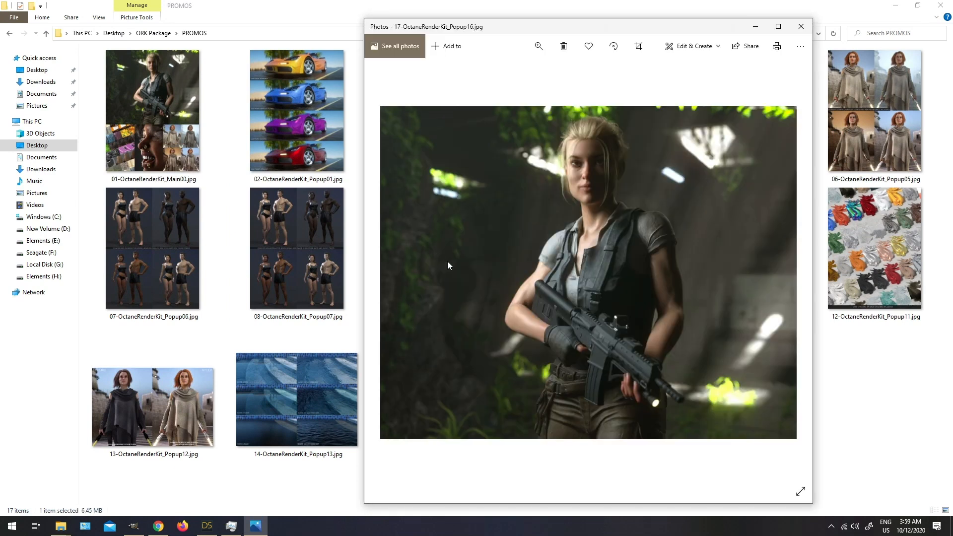
pyautogui.moveTo(381, 24); pyautogui.dragTo(278, 28)
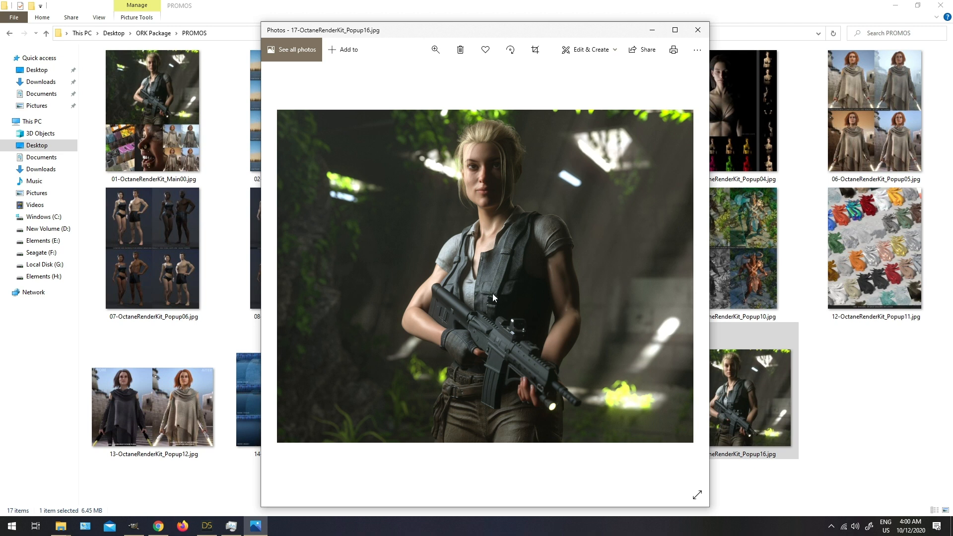
pyautogui.click(206, 527)
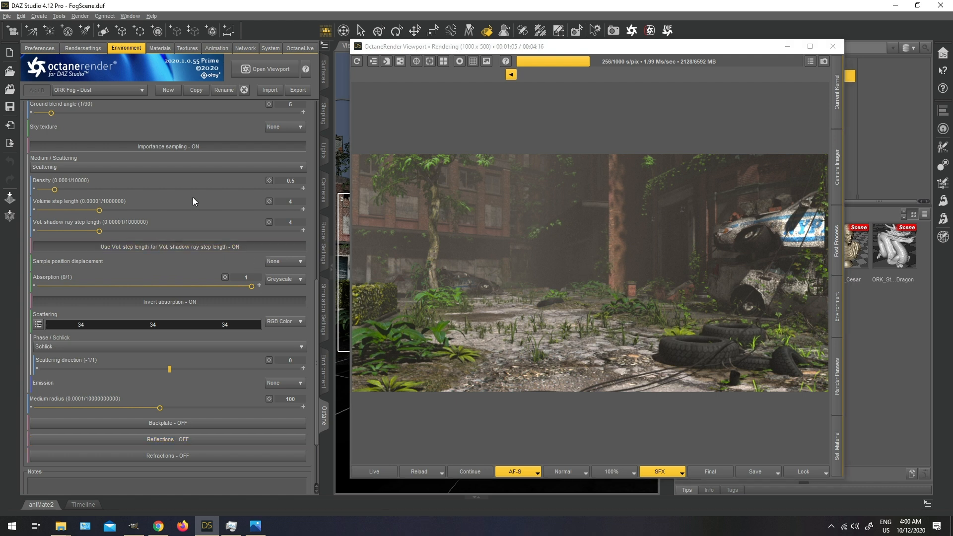
# - Set the dust medium's density to 1.4, volume step length to 5.2 and volume shadow ray step length to 5.4
pyautogui.scroll(1, 192, 199)
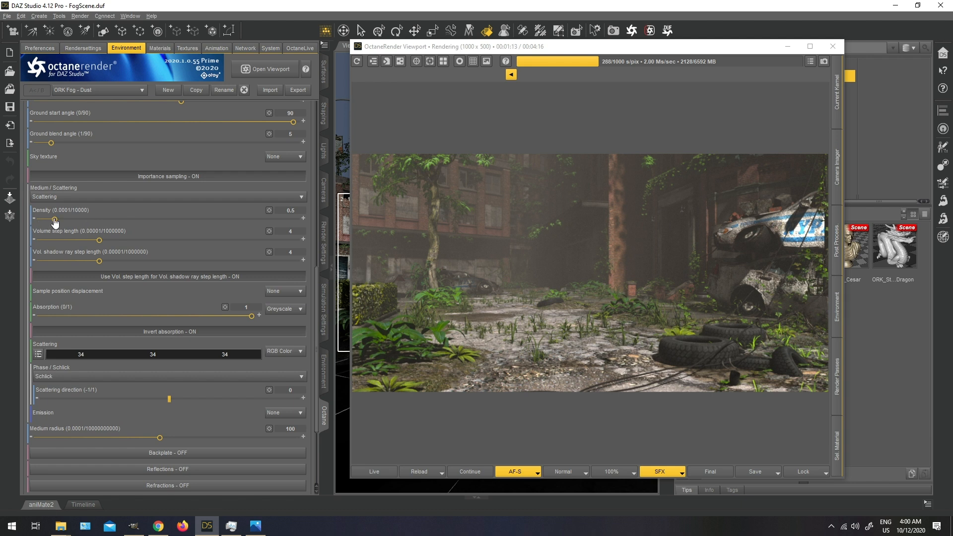
pyautogui.moveTo(56, 219); pyautogui.dragTo(187, 242)
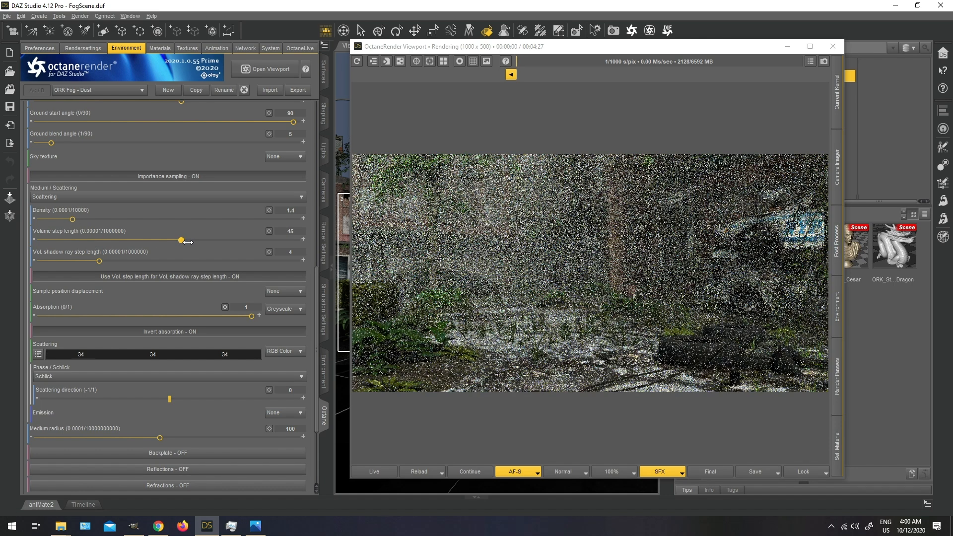
pyautogui.moveTo(182, 241); pyautogui.dragTo(109, 242)
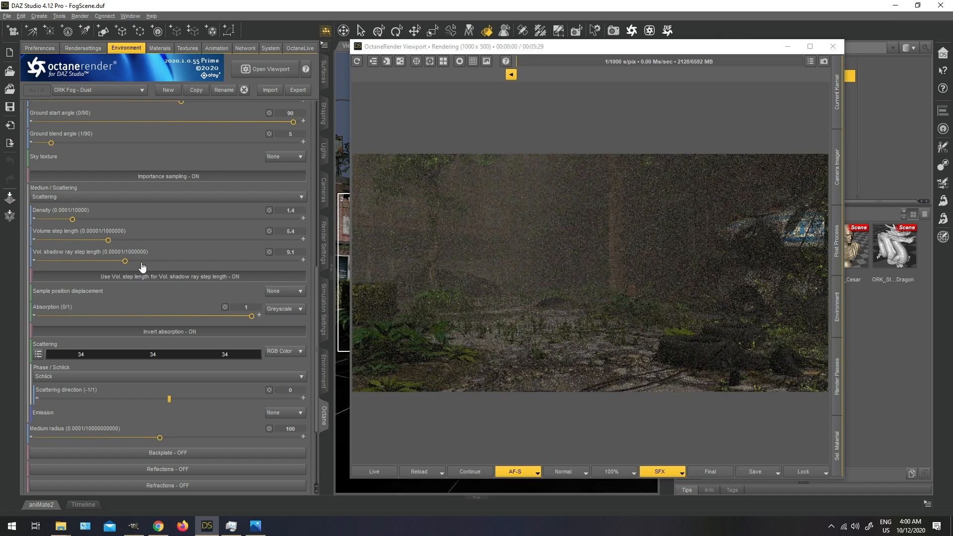
pyautogui.moveTo(126, 262); pyautogui.dragTo(112, 242)
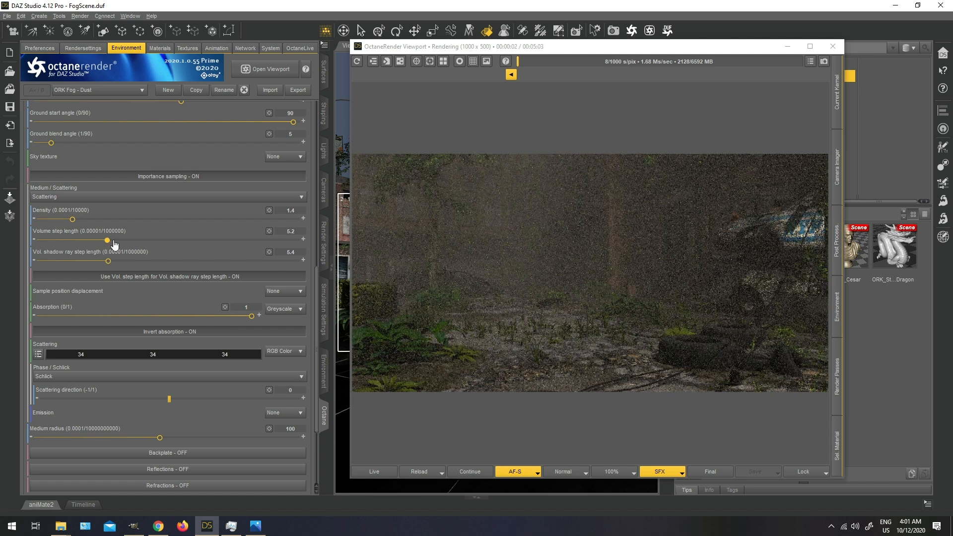
# - Examine the denser dust fog render alongside the daylight environment and render settings
pyautogui.scroll(5, 190, 249)
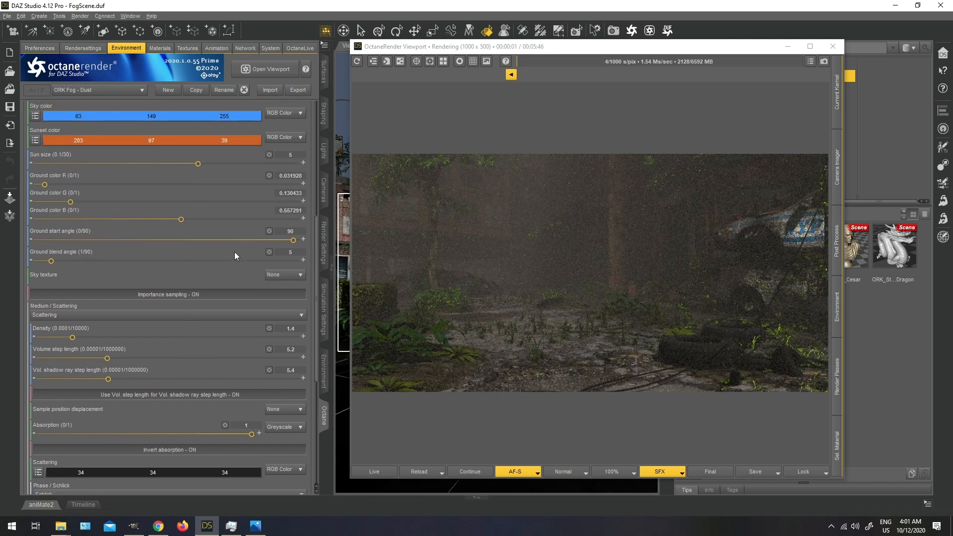
pyautogui.scroll(3, 149, 305)
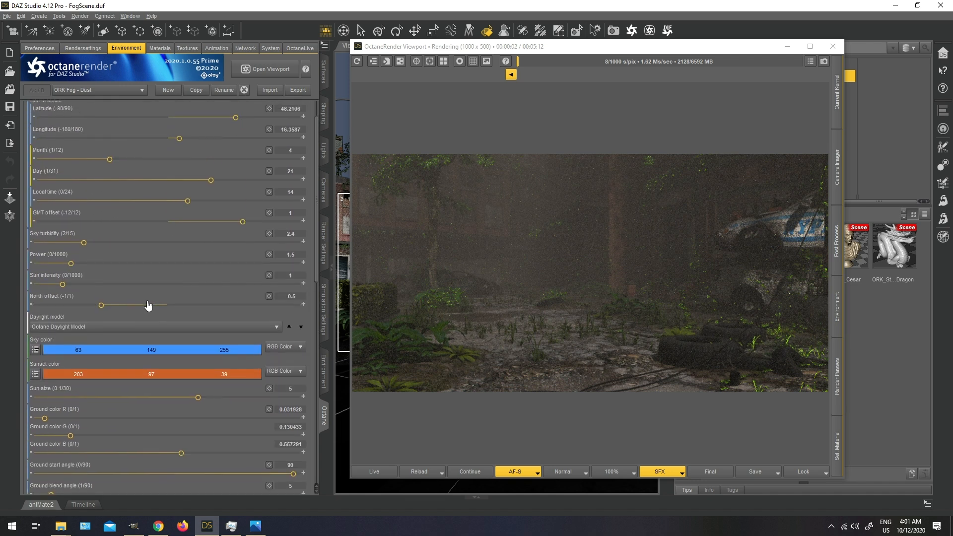
pyautogui.scroll(-3, 166, 241)
pyautogui.click(643, 238)
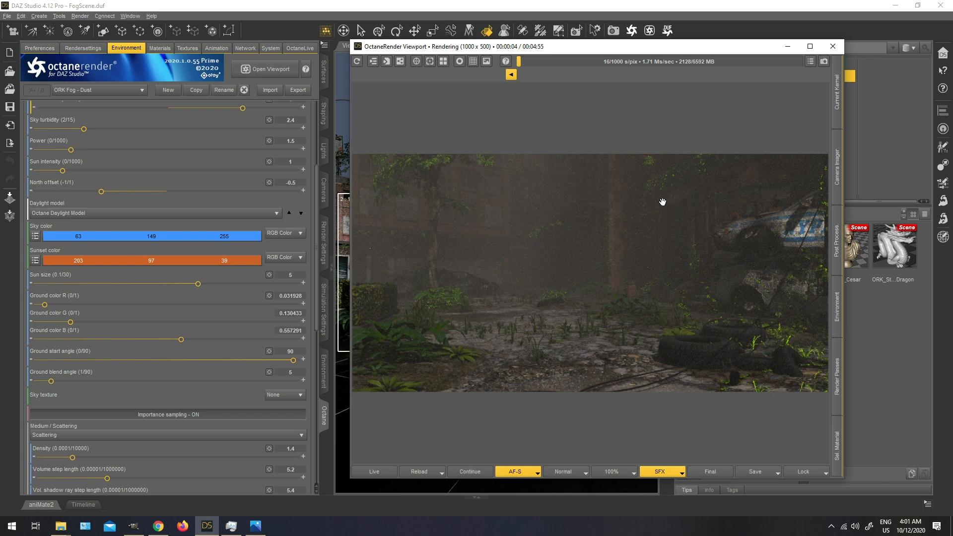
pyautogui.moveTo(561, 50); pyautogui.dragTo(454, 52)
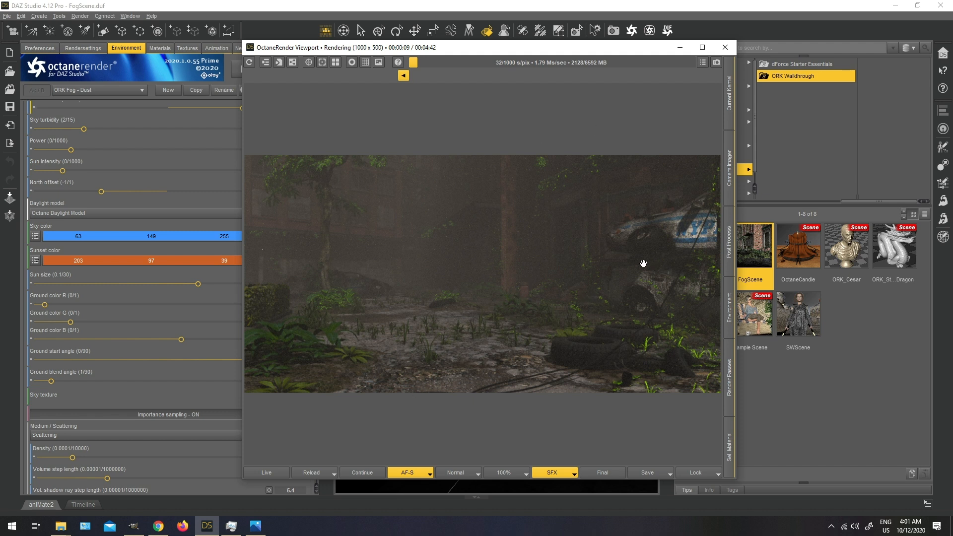
pyautogui.moveTo(481, 52); pyautogui.dragTo(534, 48)
pyautogui.click(91, 49)
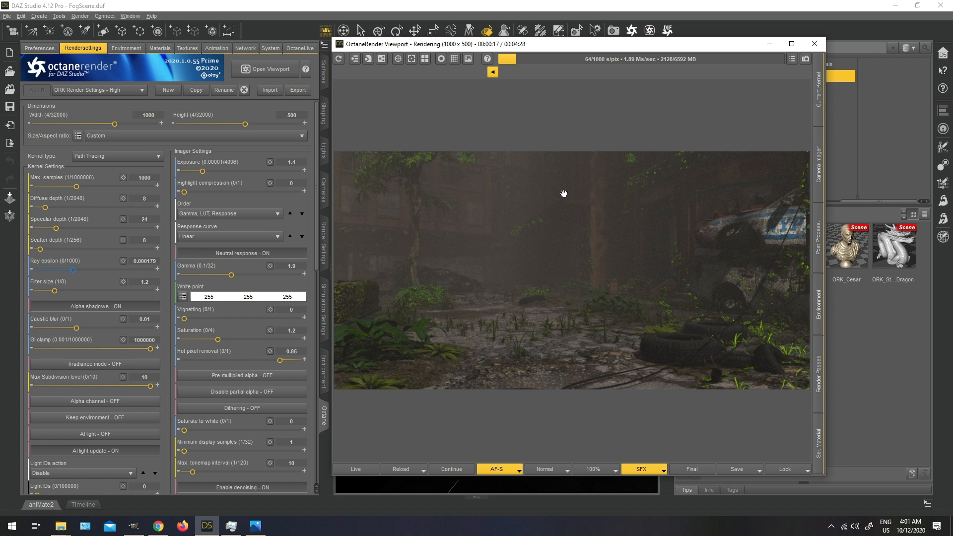
pyautogui.click(132, 47)
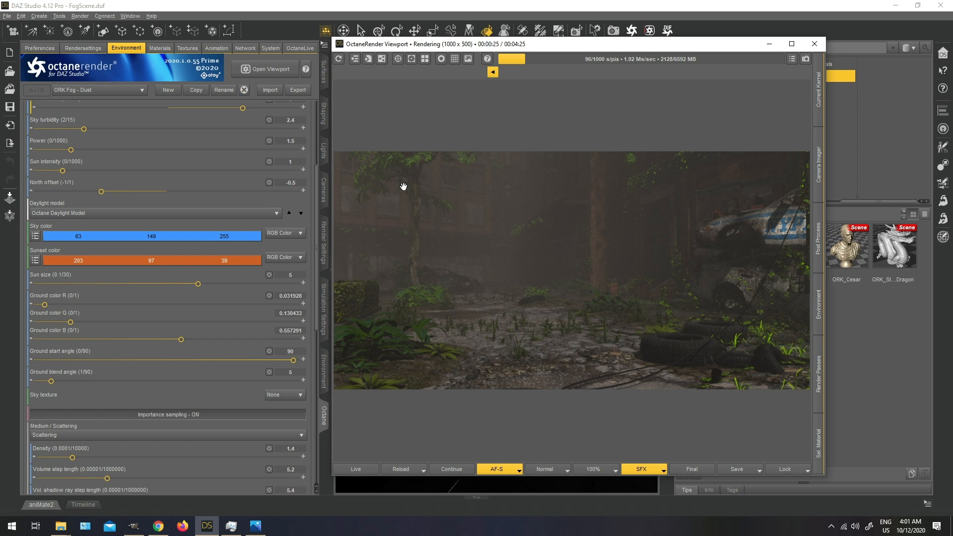
pyautogui.moveTo(319, 198); pyautogui.dragTo(323, 118)
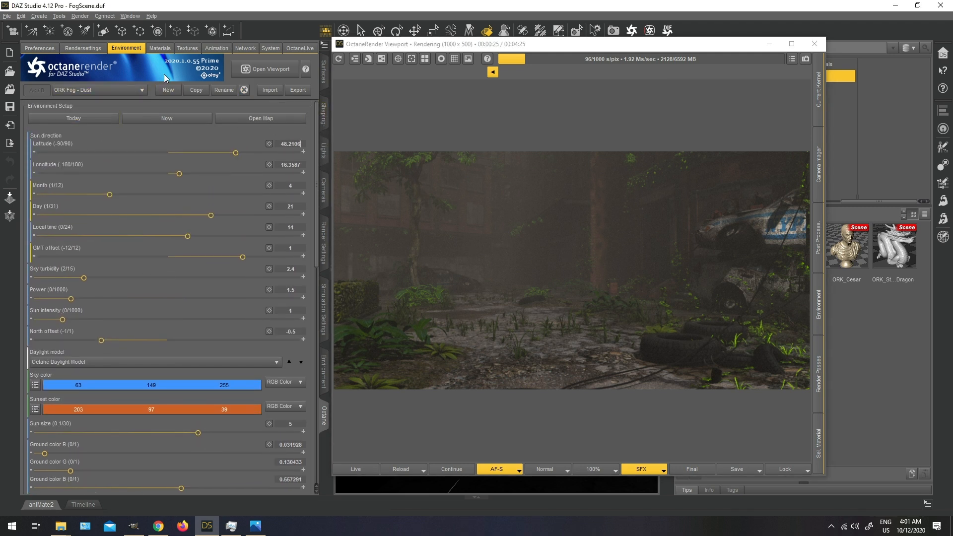
pyautogui.click(396, 112)
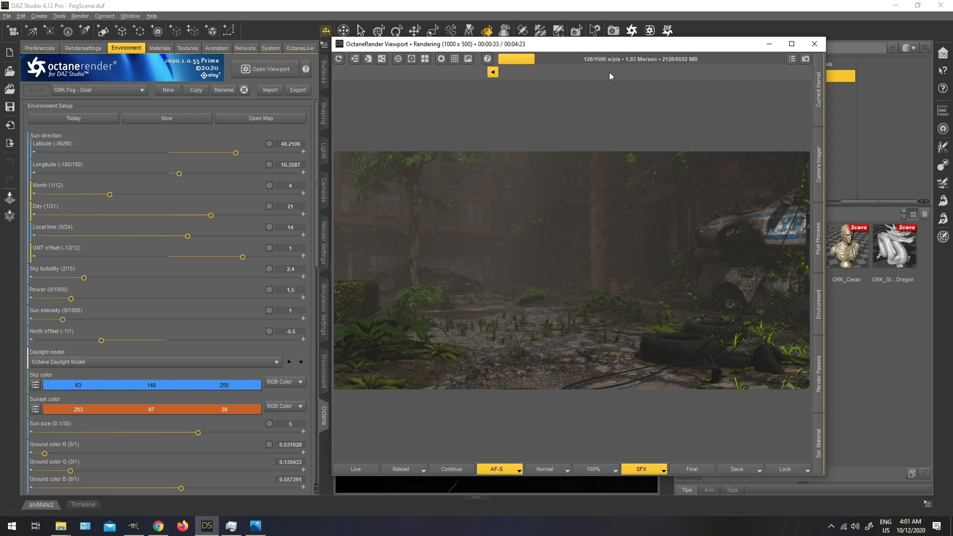
# - Reposition the Octane render viewport over the environment settings and enlarge it to show the fog render bigger
pyautogui.moveTo(607, 48); pyautogui.dragTo(484, 47)
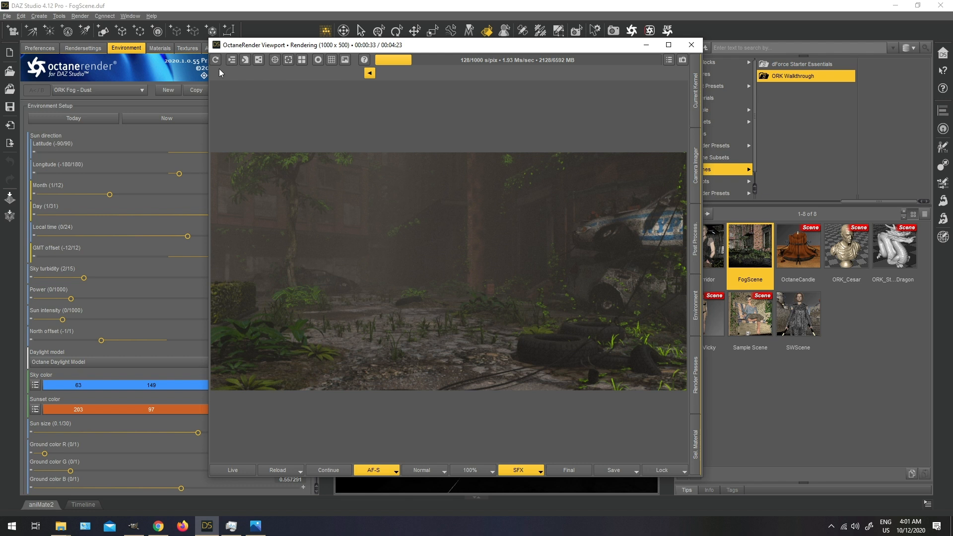
pyautogui.moveTo(213, 42); pyautogui.dragTo(191, 35)
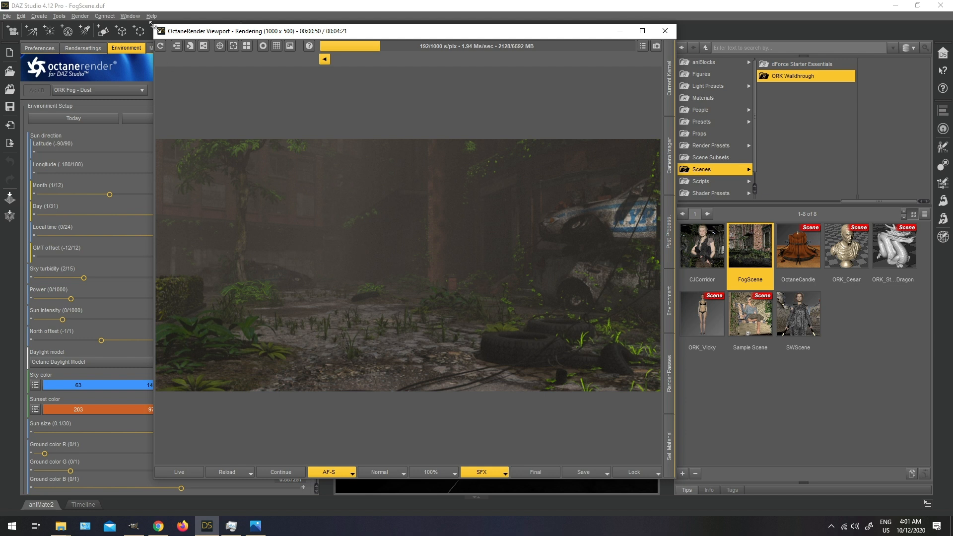
pyautogui.moveTo(152, 24); pyautogui.dragTo(124, 20)
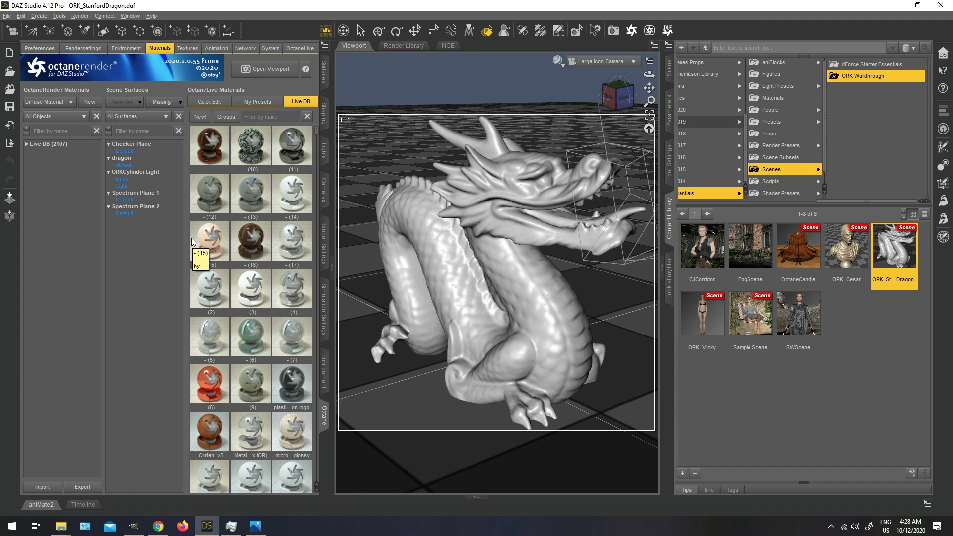
# - Create auto materials for all surfaces of the dragon scene that lack Octane materials
pyautogui.moveTo(193, 242); pyautogui.dragTo(400, 166)
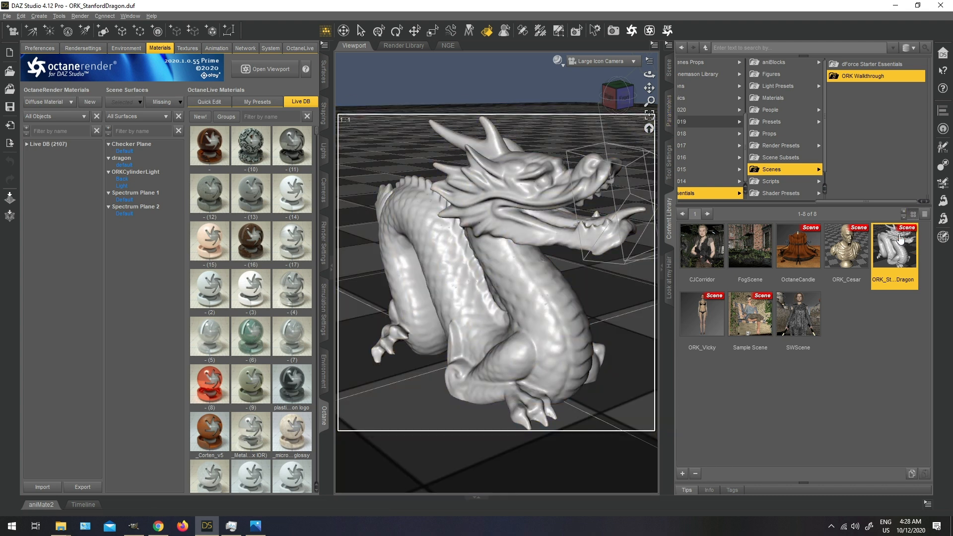
pyautogui.click(167, 102)
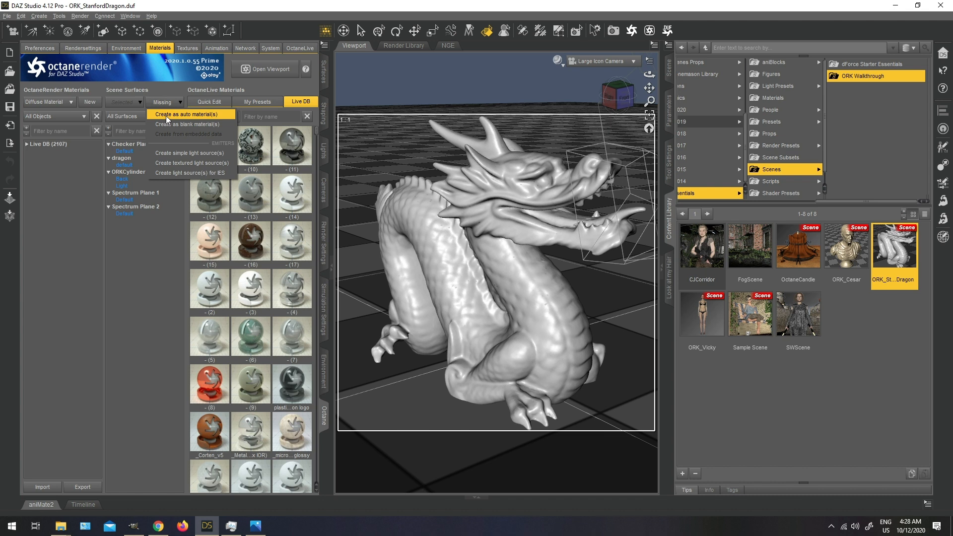
pyautogui.click(169, 114)
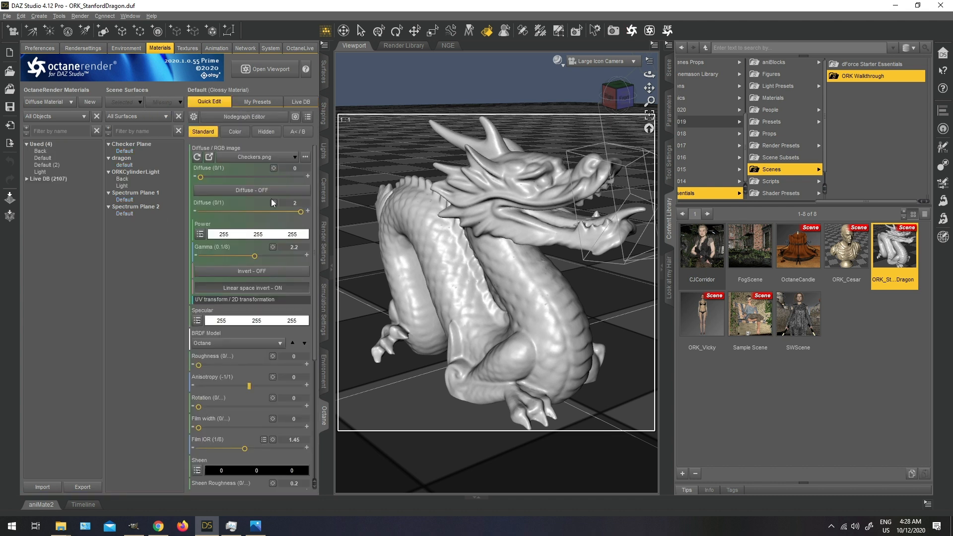
# - Create a new auto material for the Checker Plane's Default surface
pyautogui.click(392, 159)
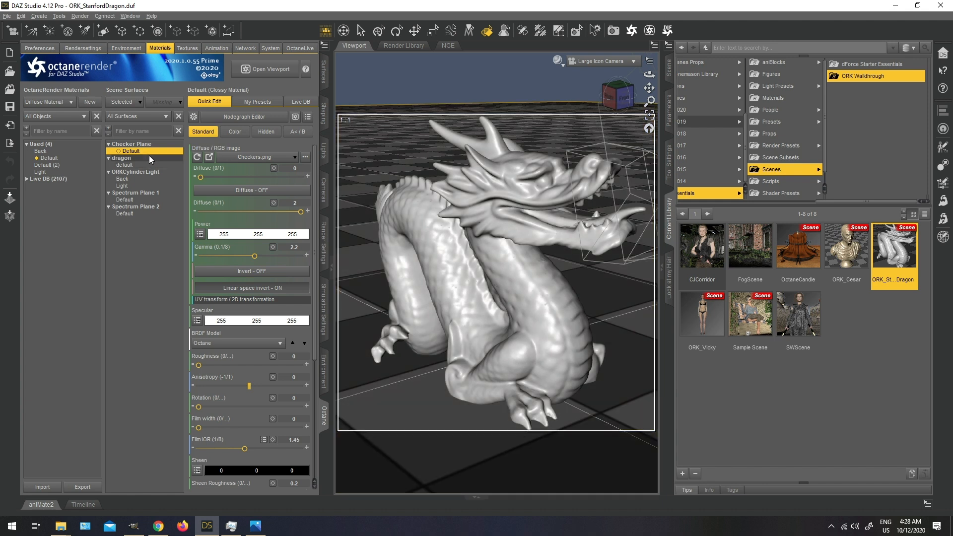
pyautogui.rightClick(154, 148)
pyautogui.moveTo(178, 185)
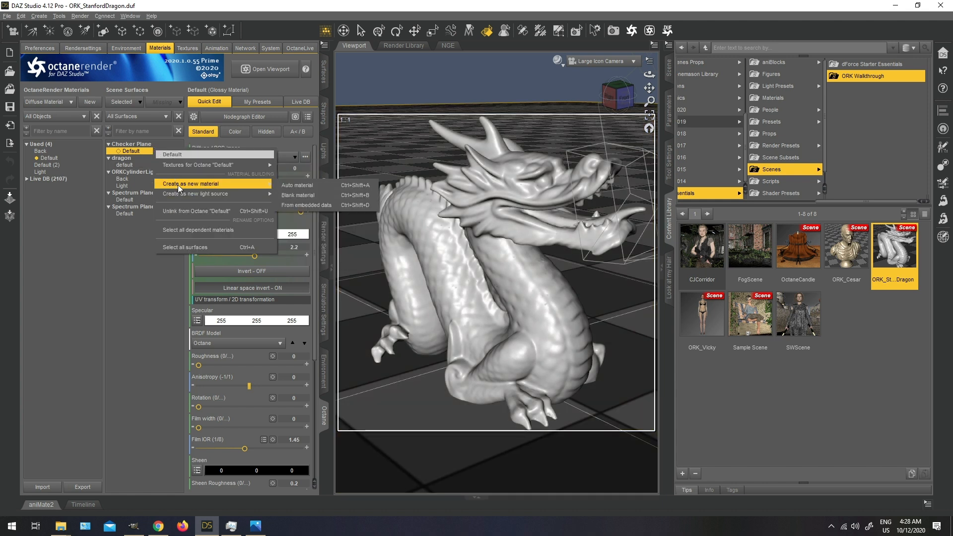
pyautogui.click(278, 186)
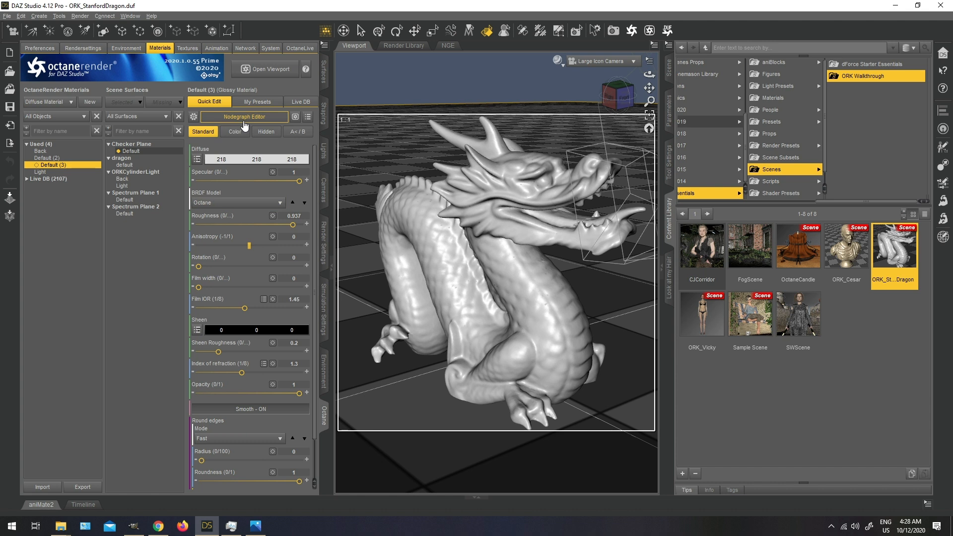
# - Change the Checker Plane's new material to Diffuse Material in the Nodegraph Editor and turn its shadow catcher on
pyautogui.click(244, 123)
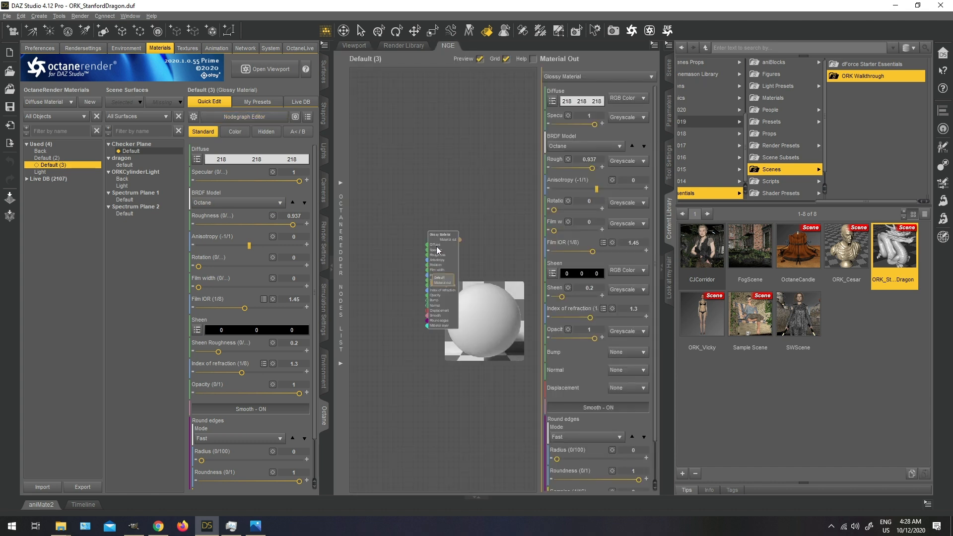
pyautogui.click(575, 77)
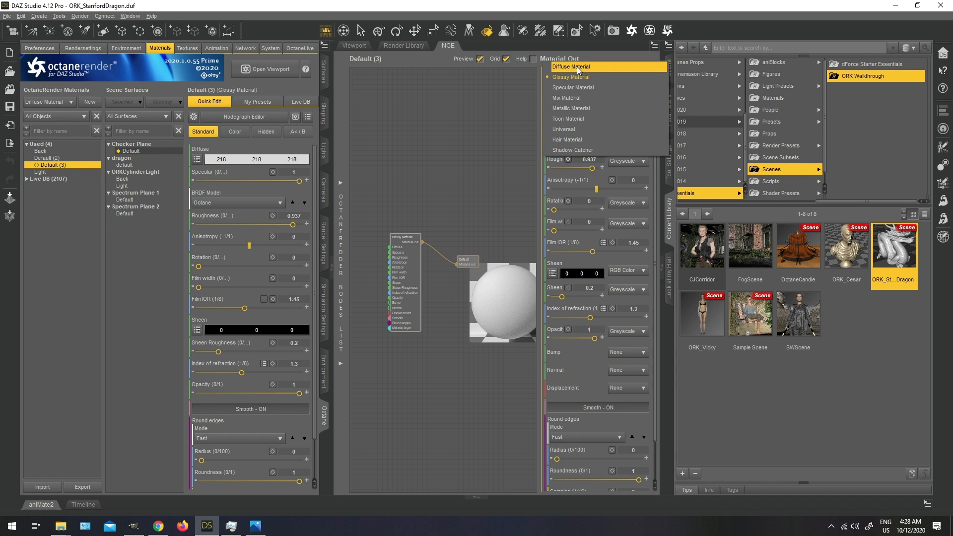
pyautogui.click(577, 67)
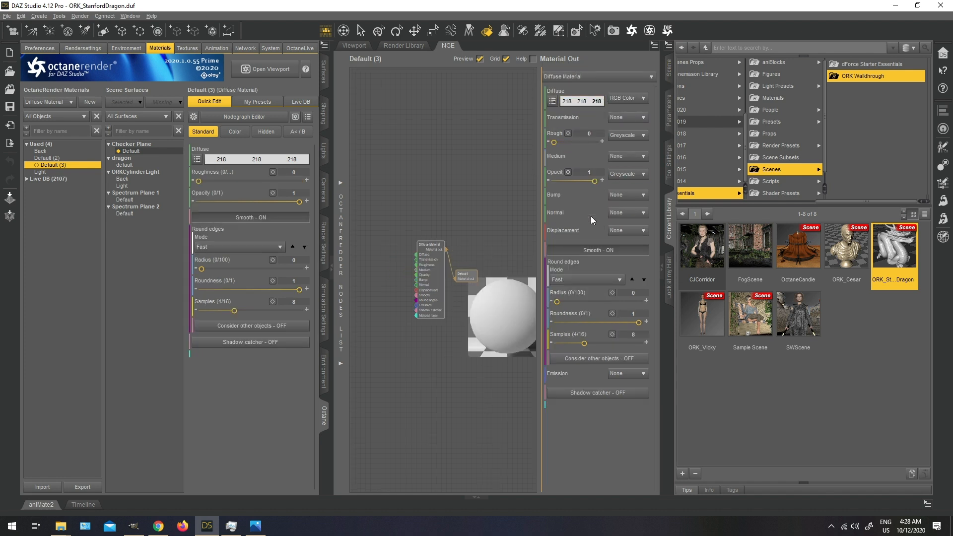
pyautogui.click(592, 395)
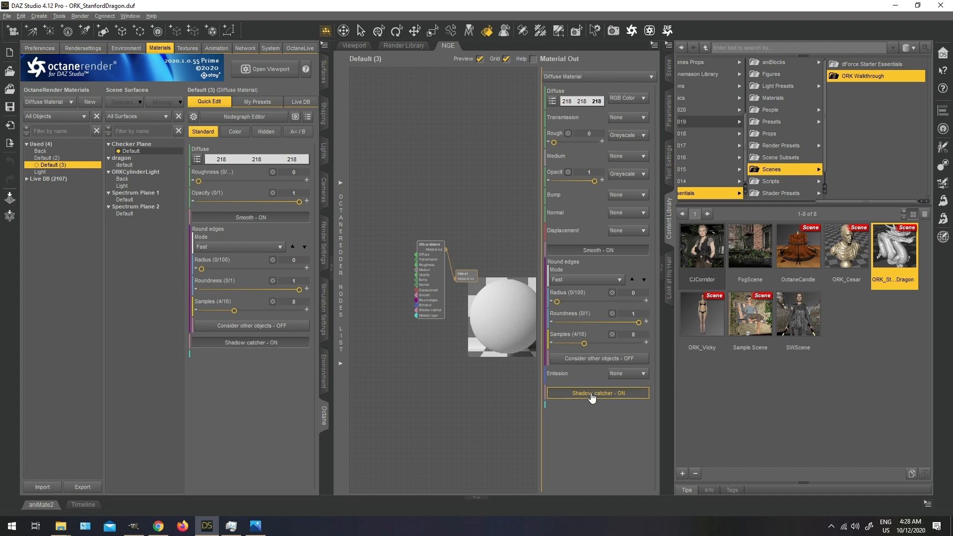
# - Render the dragon scene in the Octane viewport and move the render window clear of the scene surfaces list
pyautogui.click(263, 69)
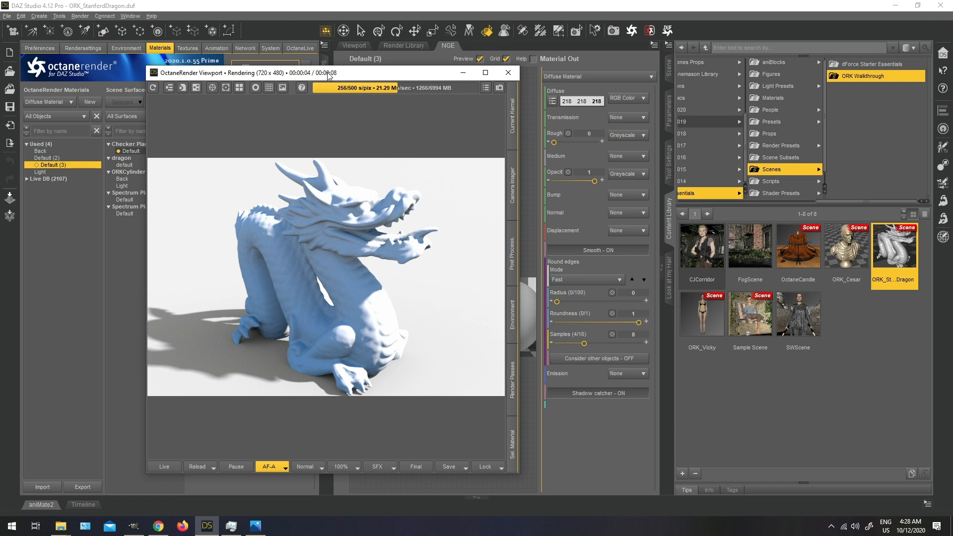
pyautogui.moveTo(328, 76); pyautogui.dragTo(481, 73)
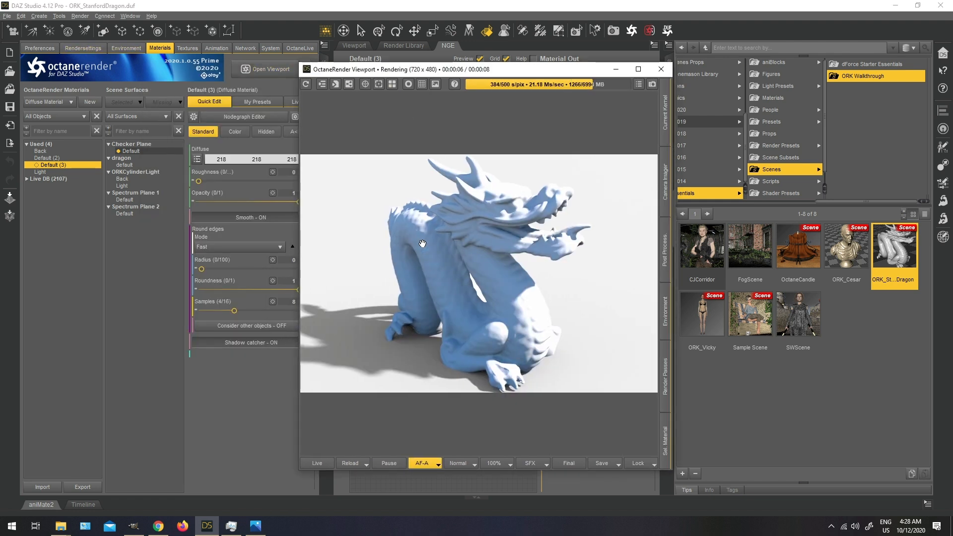
# - Load the ORK Render Settings - High preset from the Octane Render Kit Lights in the Light Presets
pyautogui.click(788, 85)
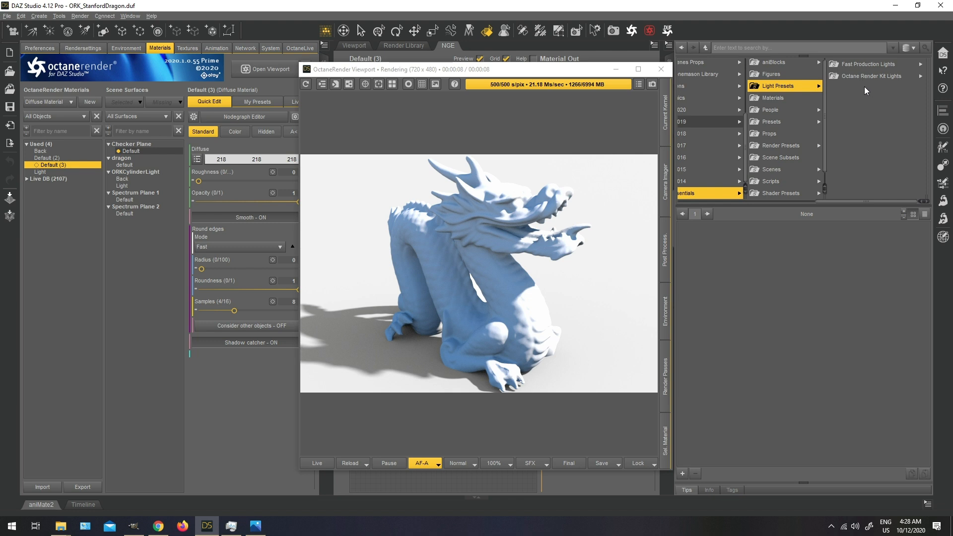
pyautogui.click(863, 77)
pyautogui.doubleClick(702, 318)
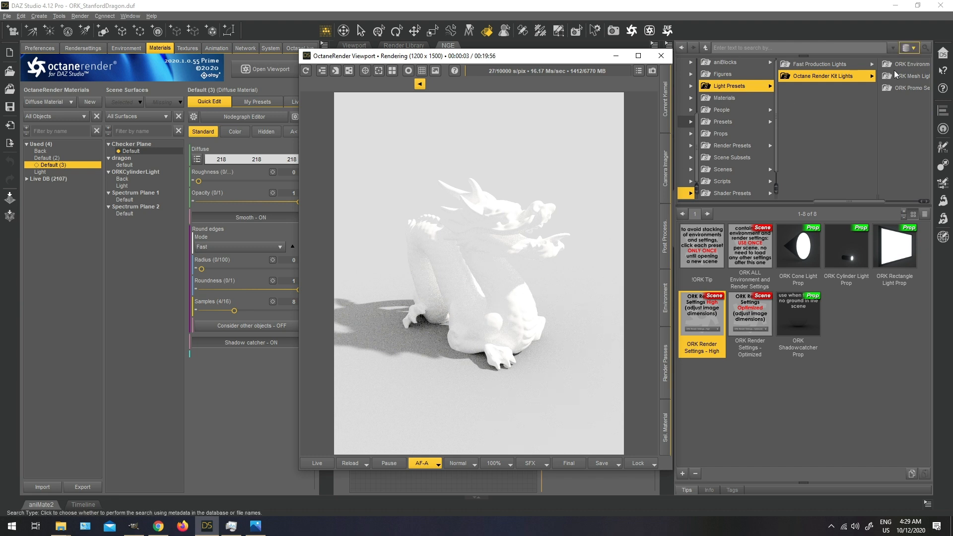
# - Load the ORK HDRI 005 preset from ORK Environments and make it the active Octane environment
pyautogui.click(911, 66)
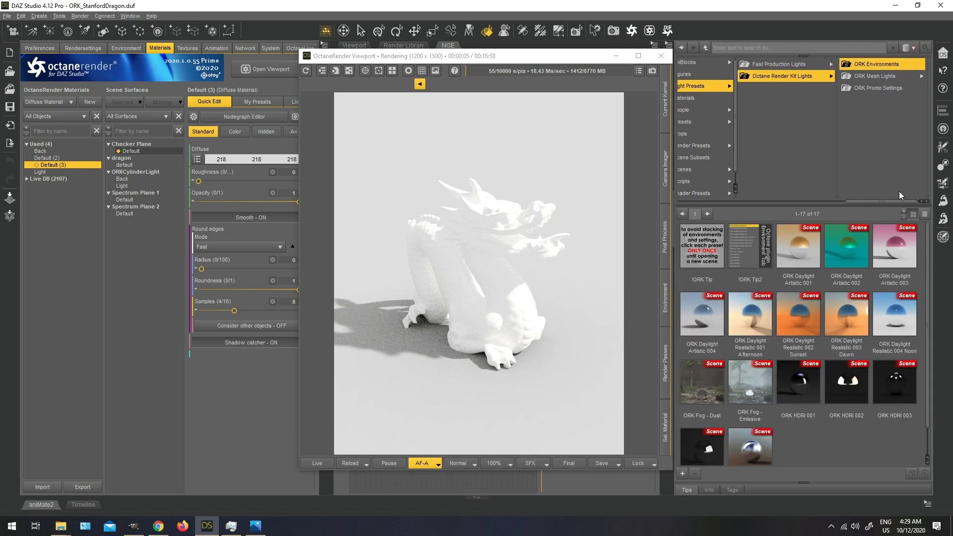
pyautogui.scroll(-1, 755, 422)
pyautogui.doubleClick(750, 421)
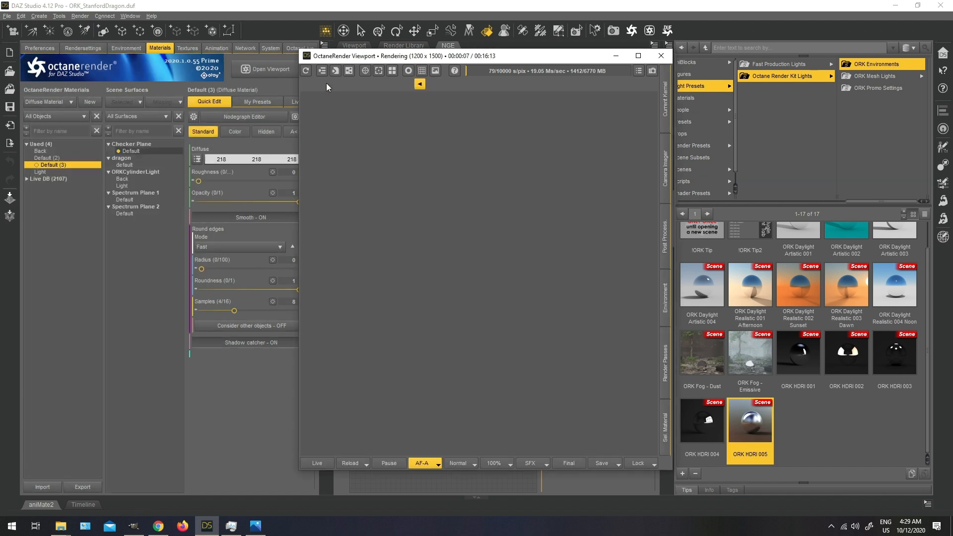
pyautogui.click(126, 49)
pyautogui.click(107, 91)
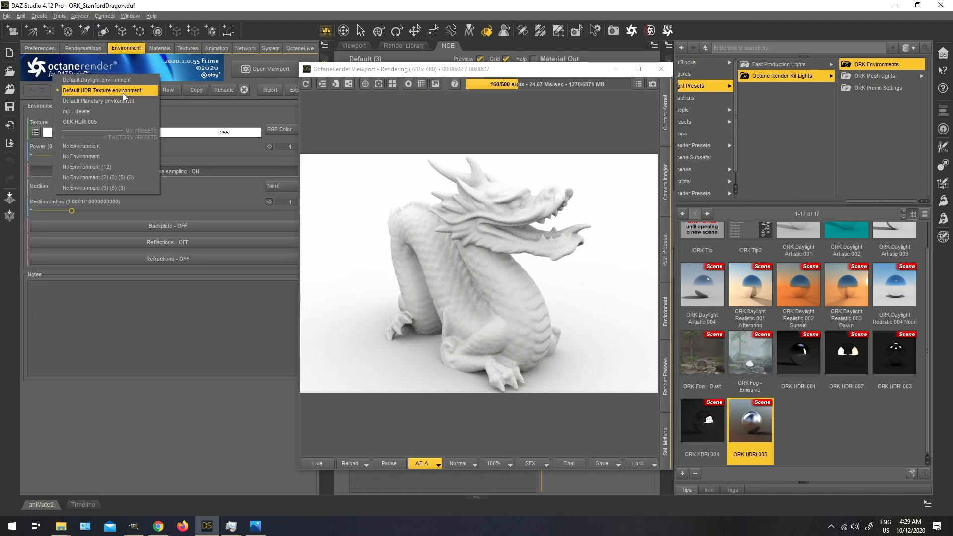
pyautogui.click(93, 122)
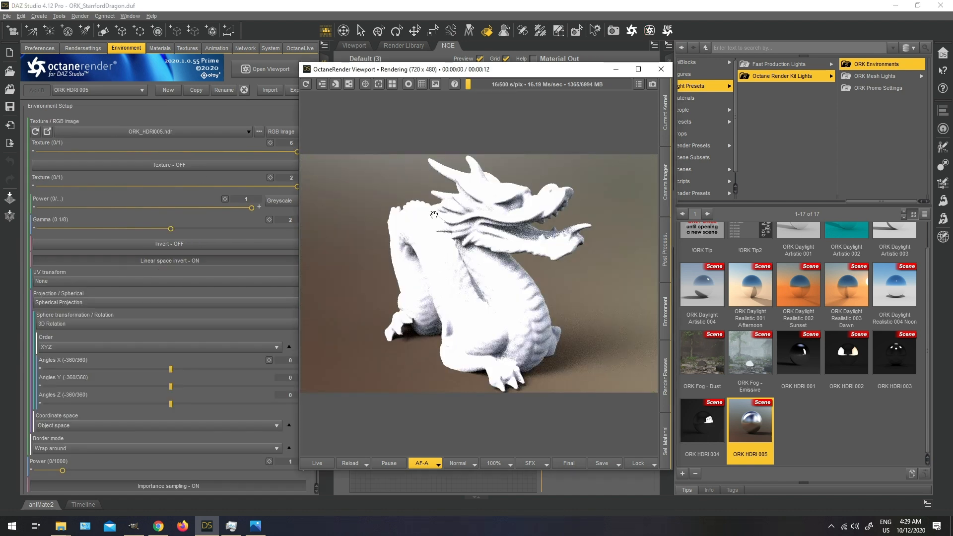
# - Switch the active environment to null - delete and back to ORK HDRI 005
pyautogui.click(78, 90)
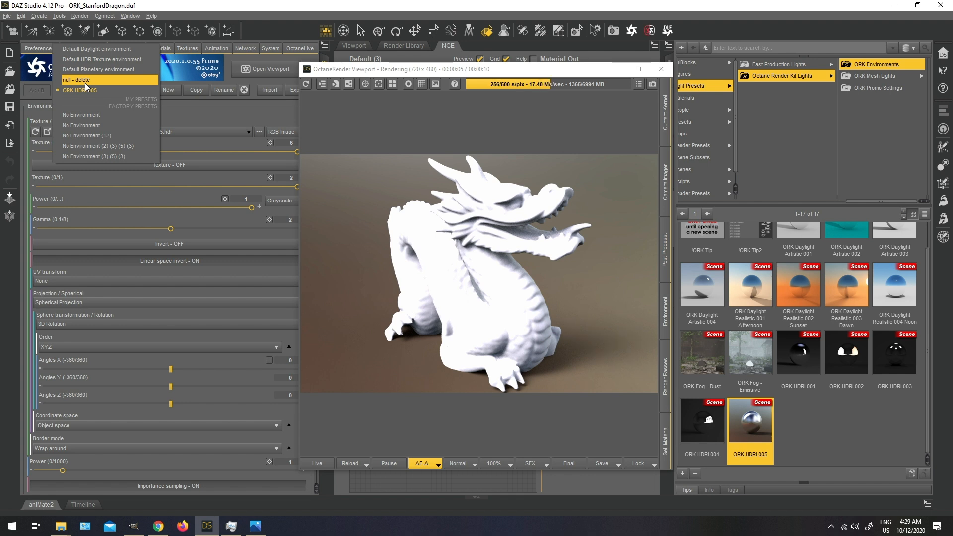
pyautogui.click(85, 82)
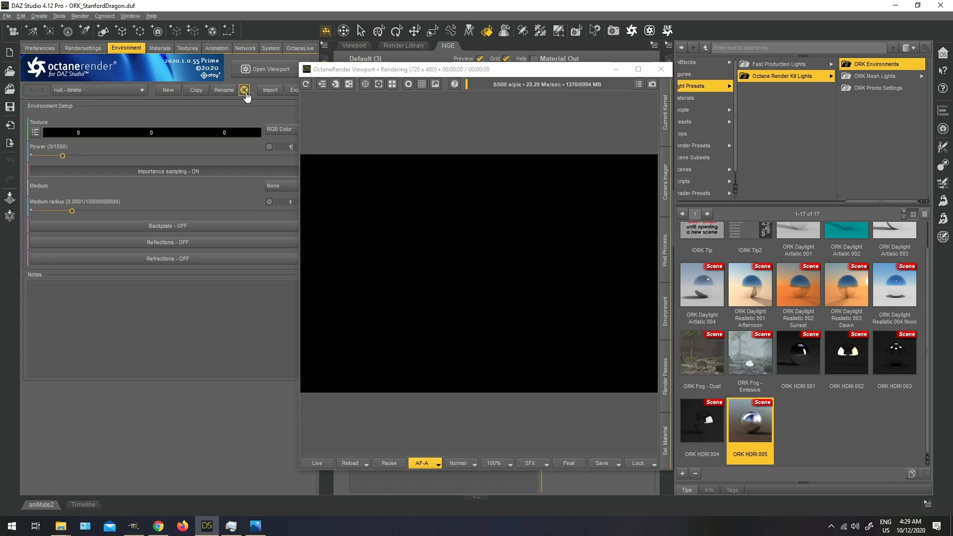
pyautogui.click(104, 90)
pyautogui.click(97, 97)
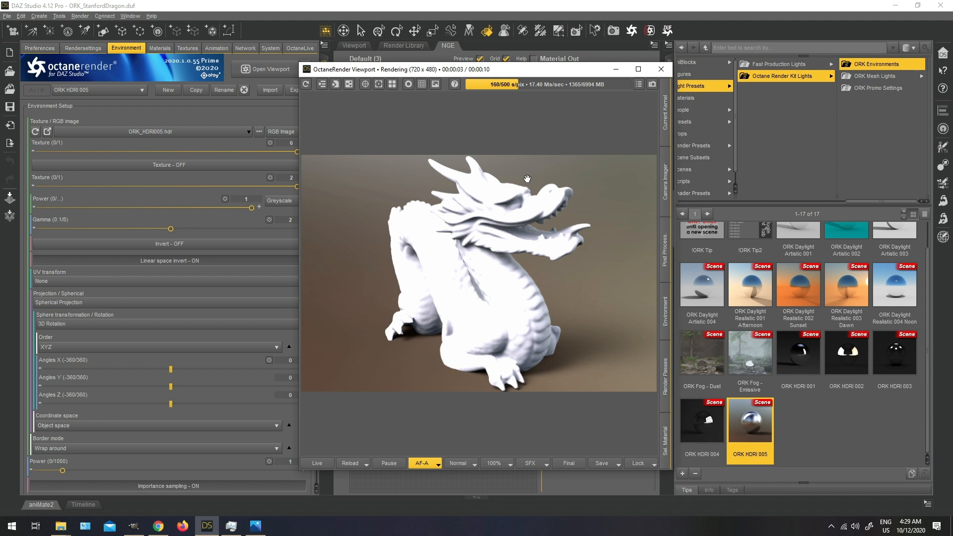
# - Make ORK Render Settings - High the active render settings for the dragon scene
pyautogui.click(124, 76)
pyautogui.click(68, 48)
pyautogui.click(90, 90)
pyautogui.click(91, 101)
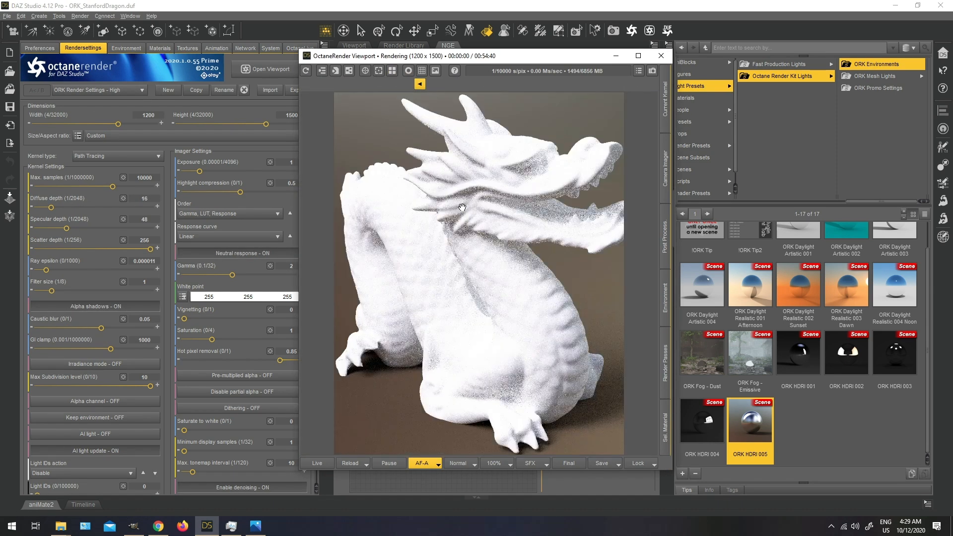
# - Set both the render width and height to 1000 pixels and keep the render window clear of the settings
pyautogui.moveTo(466, 57); pyautogui.dragTo(575, 41)
pyautogui.doubleClick(154, 115)
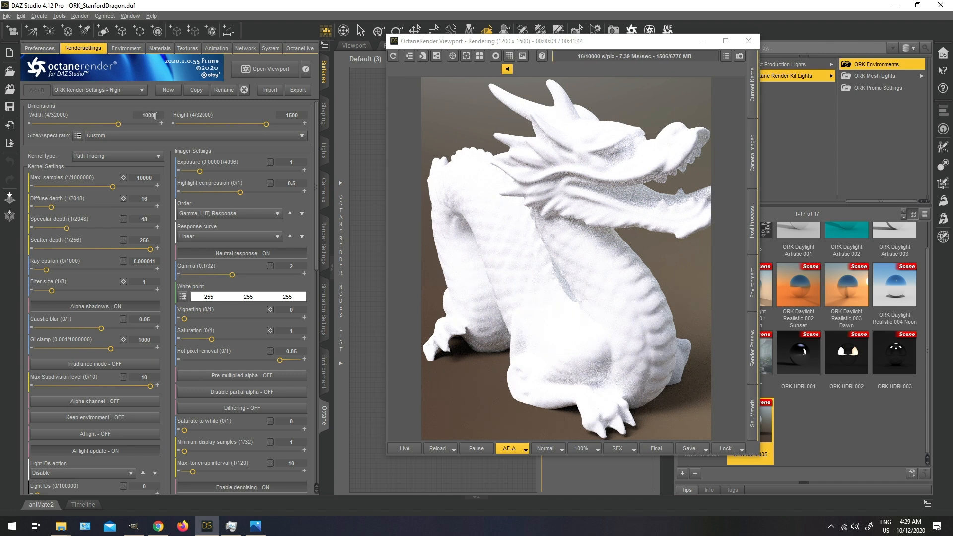
pyautogui.press('Return')
pyautogui.doubleClick(297, 118)
pyautogui.write('1000')
pyautogui.press('Return')
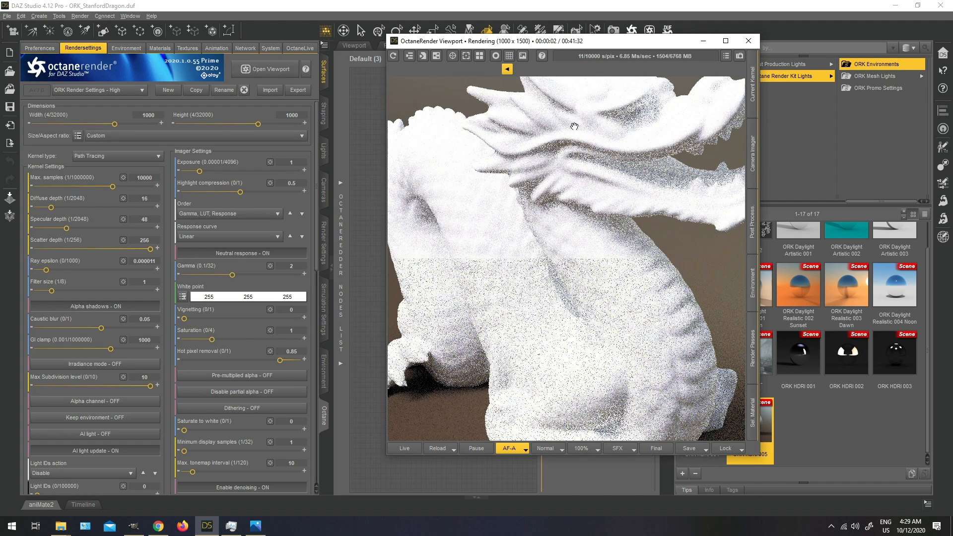
# - Select the dragon in the scene viewport and apply the ORK Car Paint - Coated Blue shader from the Octane Render Kit shader presets
pyautogui.moveTo(625, 44); pyautogui.dragTo(248, 79)
pyautogui.click(355, 45)
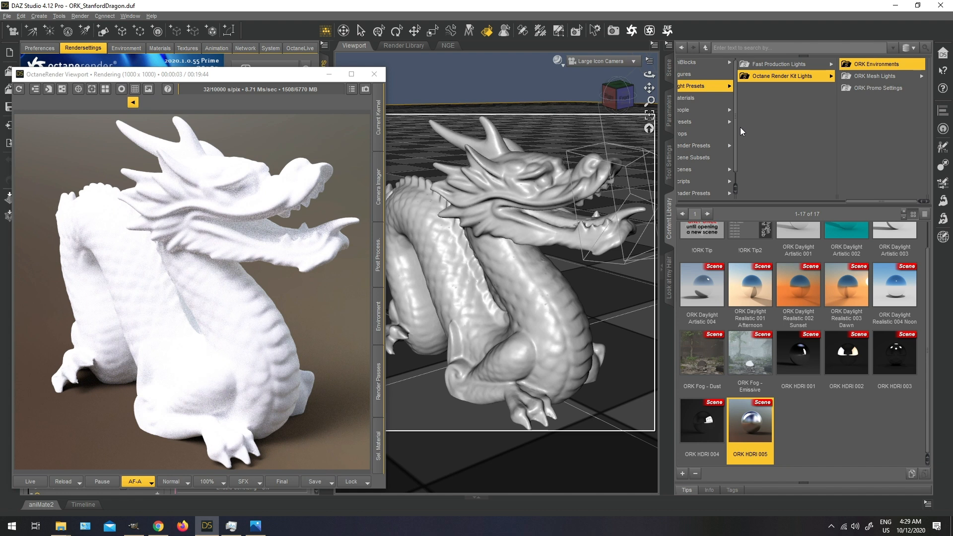
pyautogui.click(535, 234)
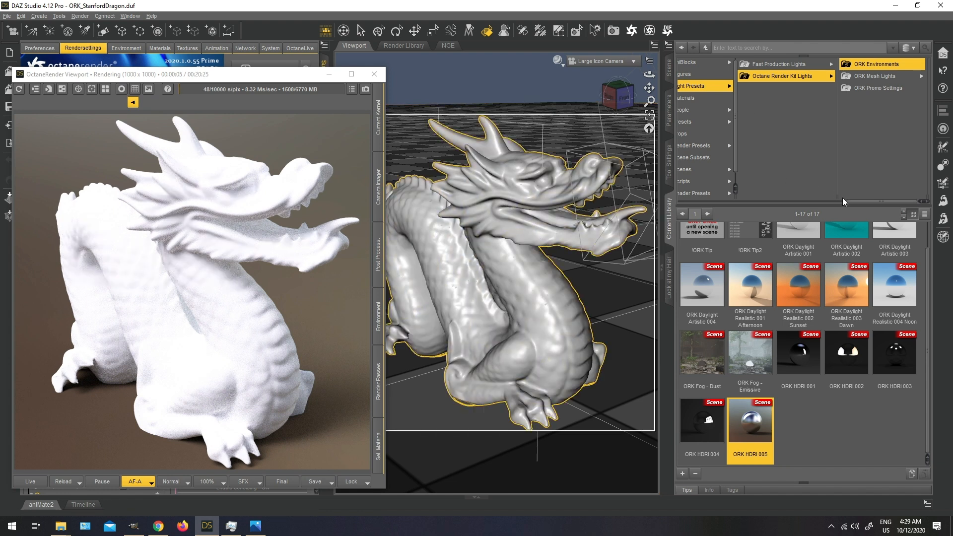
pyautogui.moveTo(867, 206); pyautogui.dragTo(815, 206)
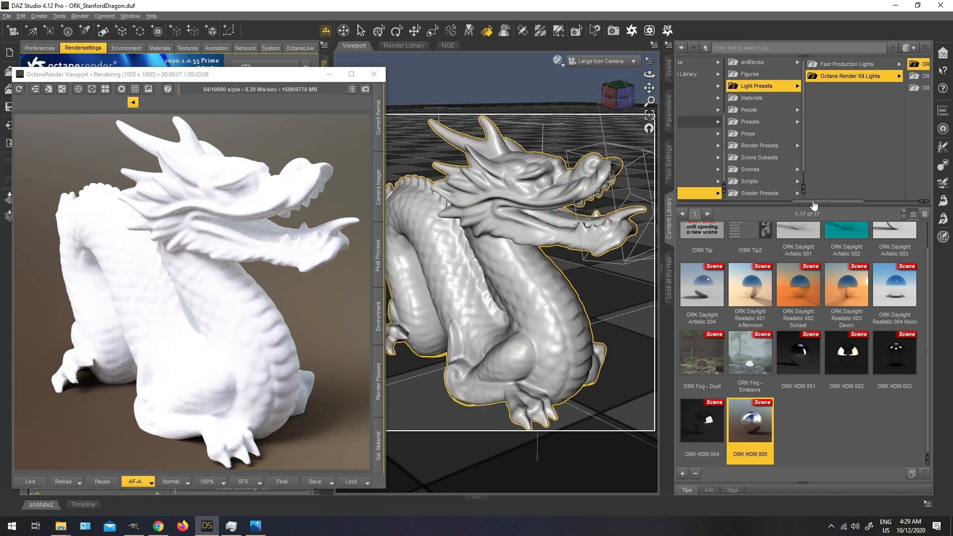
pyautogui.click(763, 193)
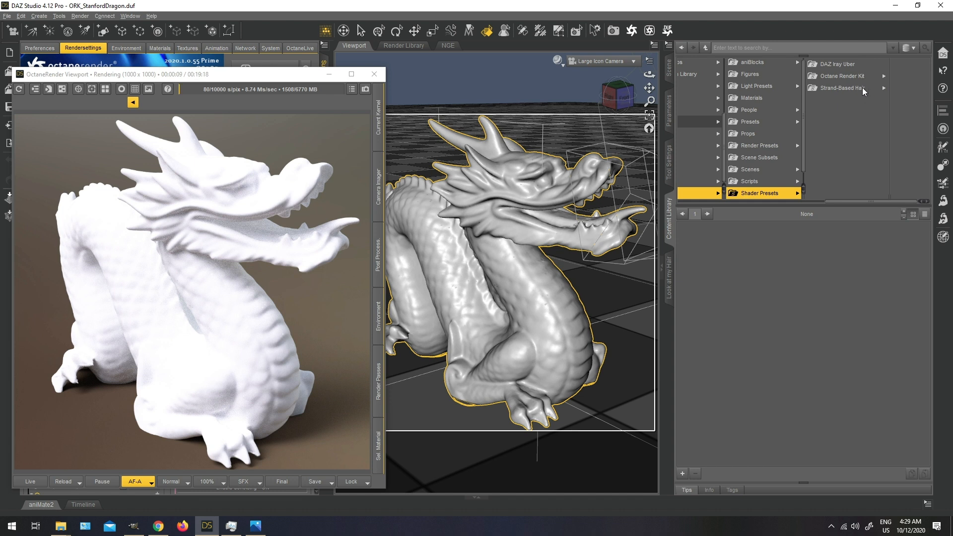
pyautogui.click(822, 77)
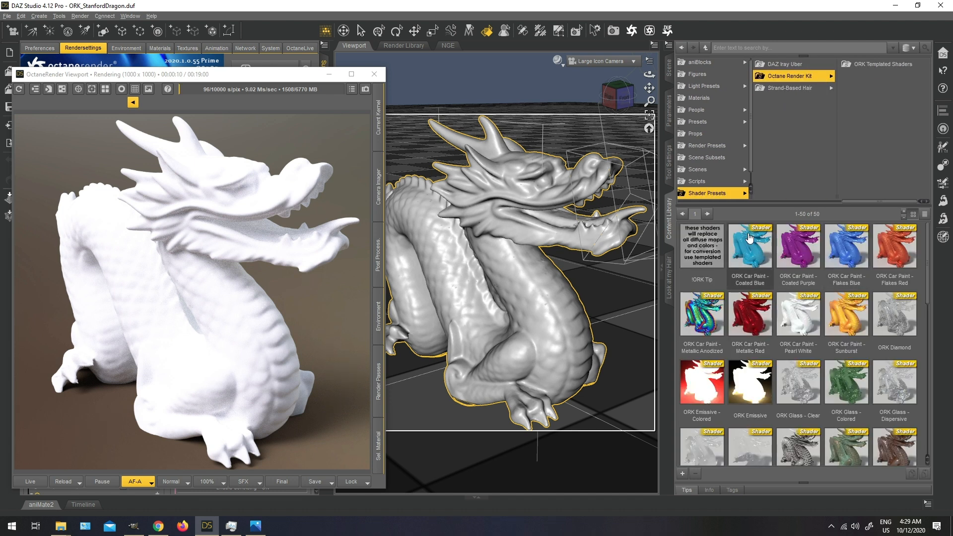
pyautogui.click(752, 248)
pyautogui.doubleClick(753, 248)
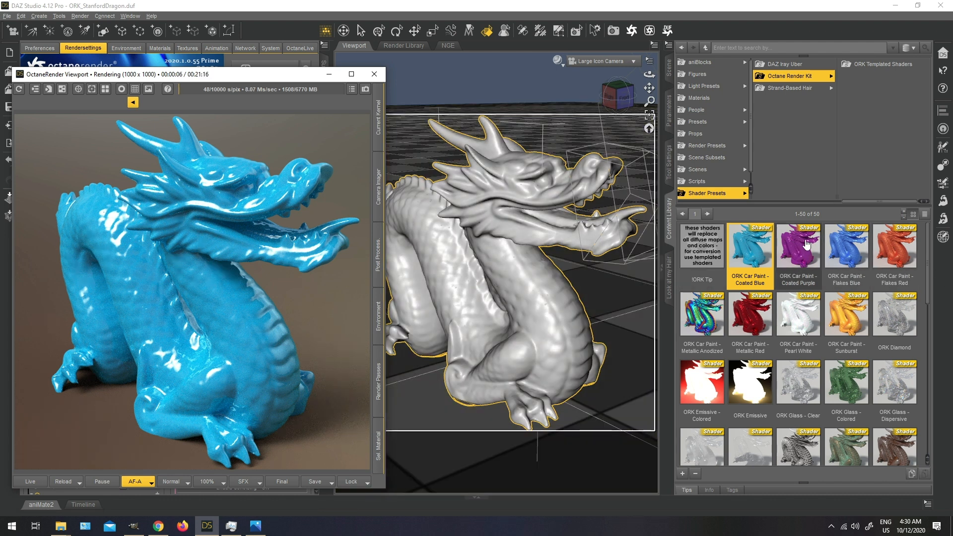
# - Apply the ORK Car Paint - Coated Purple shader to the dragon, followed by ORK Car Paint - Flakes Blue
pyautogui.doubleClick(805, 244)
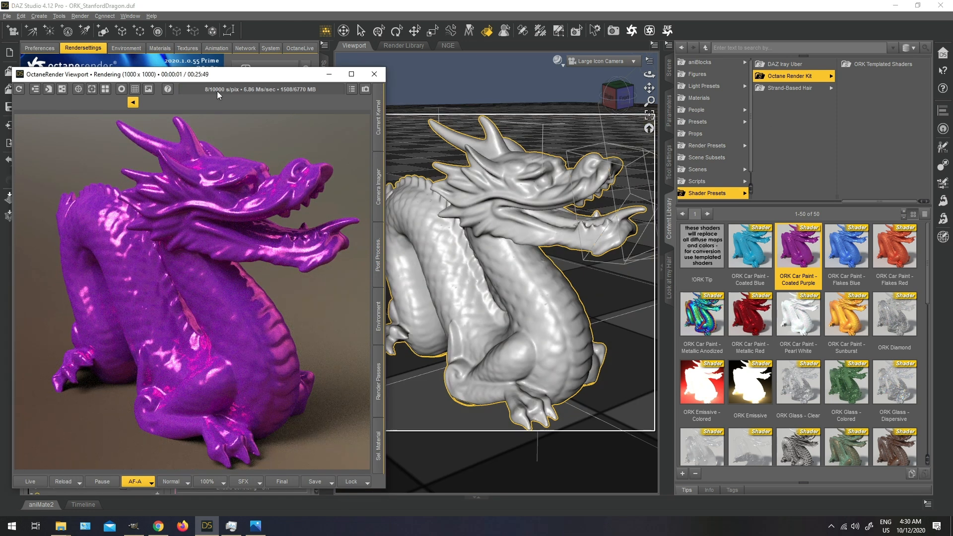
pyautogui.moveTo(217, 78); pyautogui.dragTo(262, 69)
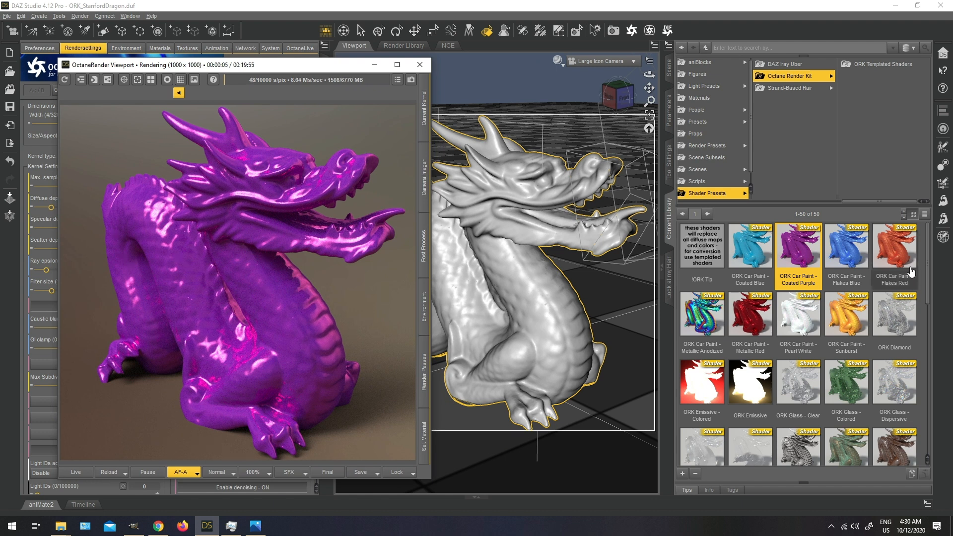
pyautogui.doubleClick(859, 253)
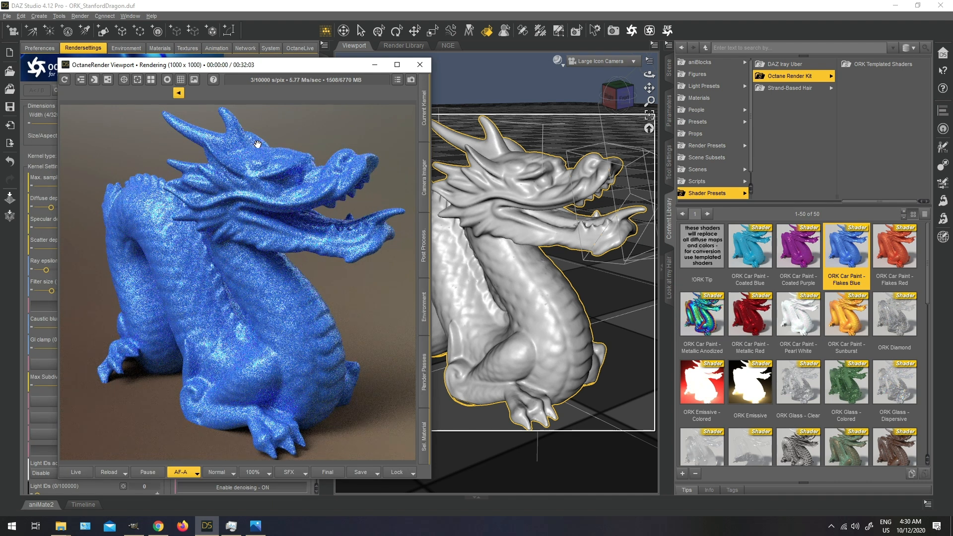
# - Open the dragon's default surface material in the Nodegraph Editor and enlarge the graph area
pyautogui.moveTo(259, 67); pyautogui.dragTo(713, 44)
pyautogui.scroll(1, 696, 177)
pyautogui.scroll(-1, 695, 178)
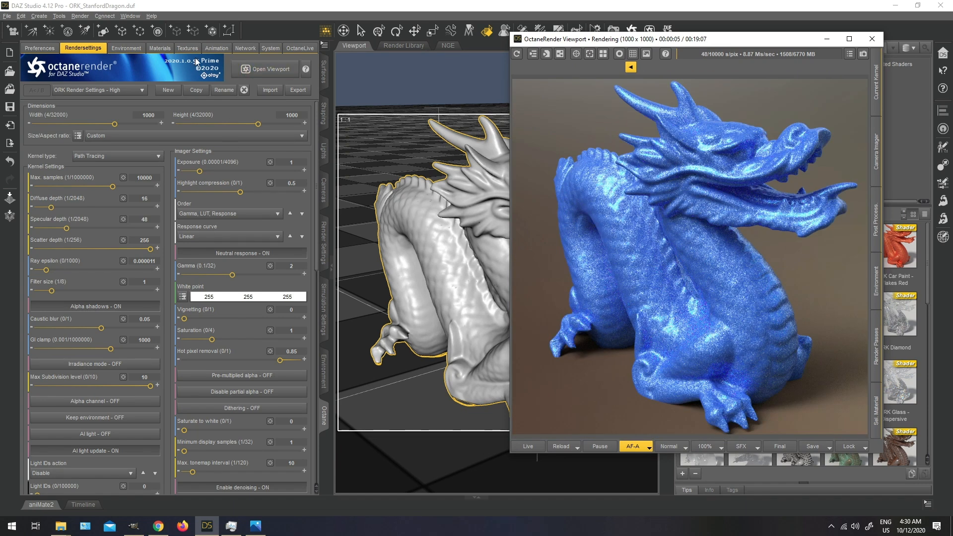
pyautogui.click(162, 51)
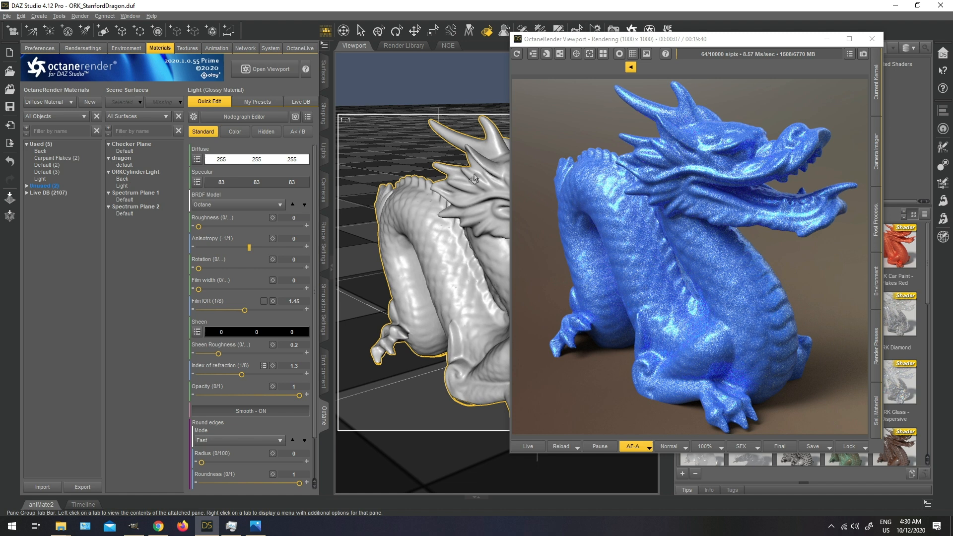
pyautogui.click(129, 165)
pyautogui.click(289, 118)
pyautogui.moveTo(659, 38); pyautogui.dragTo(149, 55)
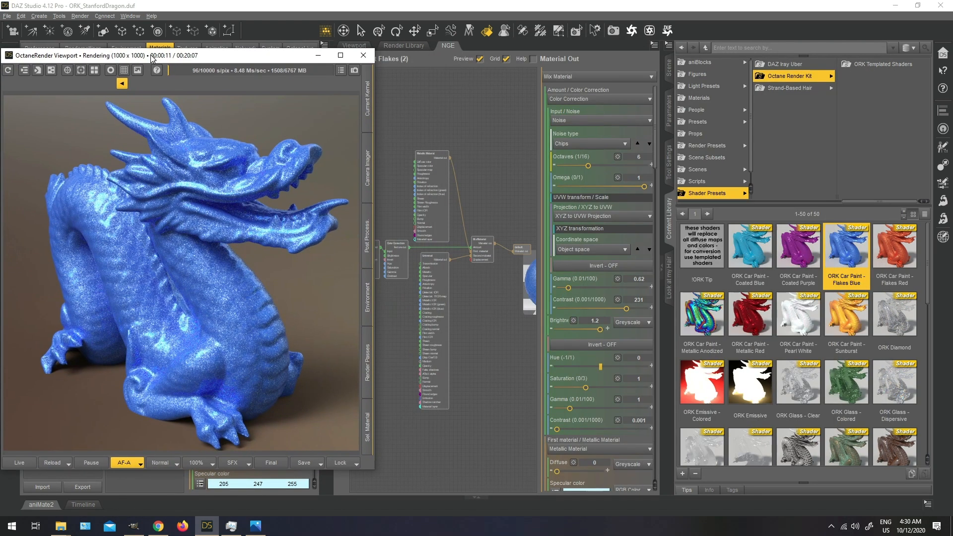
pyautogui.click(659, 266)
pyautogui.scroll(-3, 653, 226)
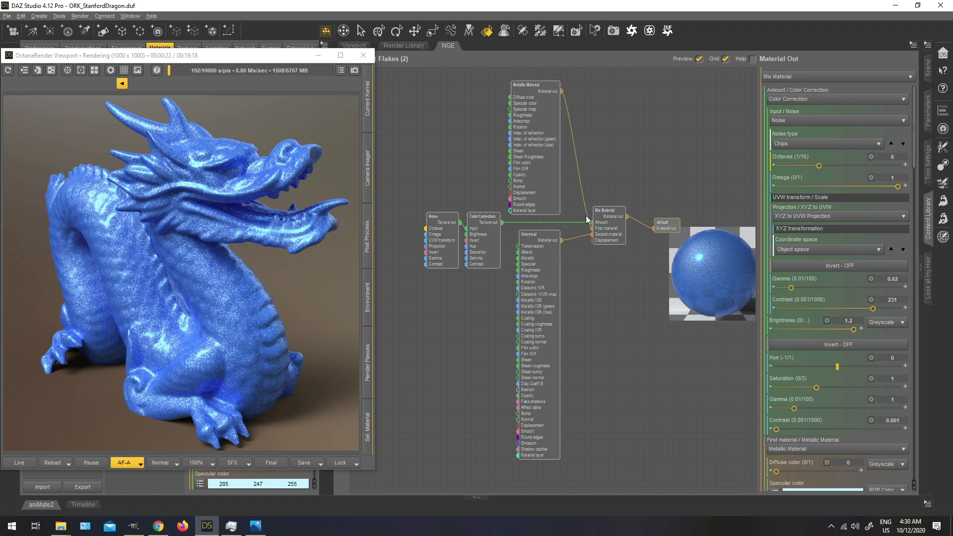
# - Examine the Mix Material and Noise nodes of the Carpaint Flakes material and the list of default Octane nodes
pyautogui.click(614, 216)
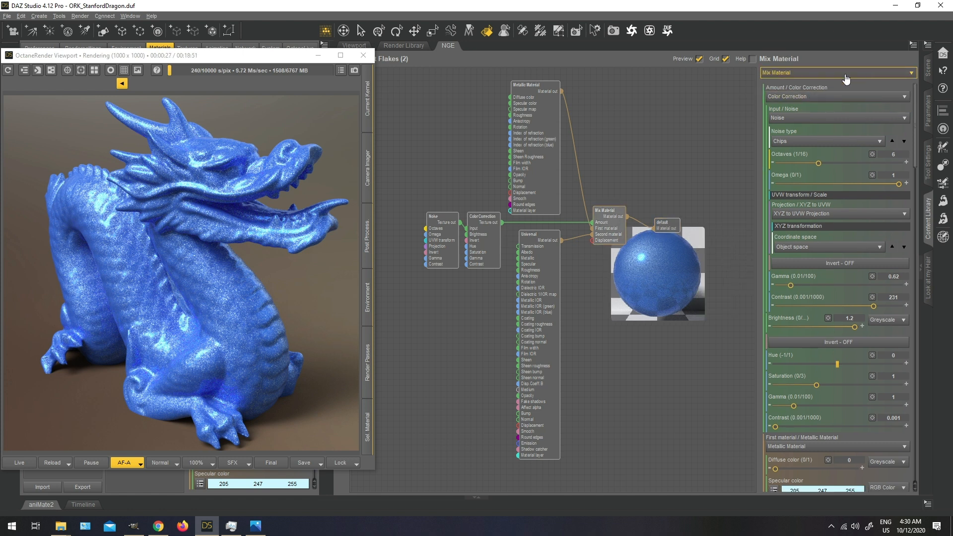
pyautogui.click(442, 250)
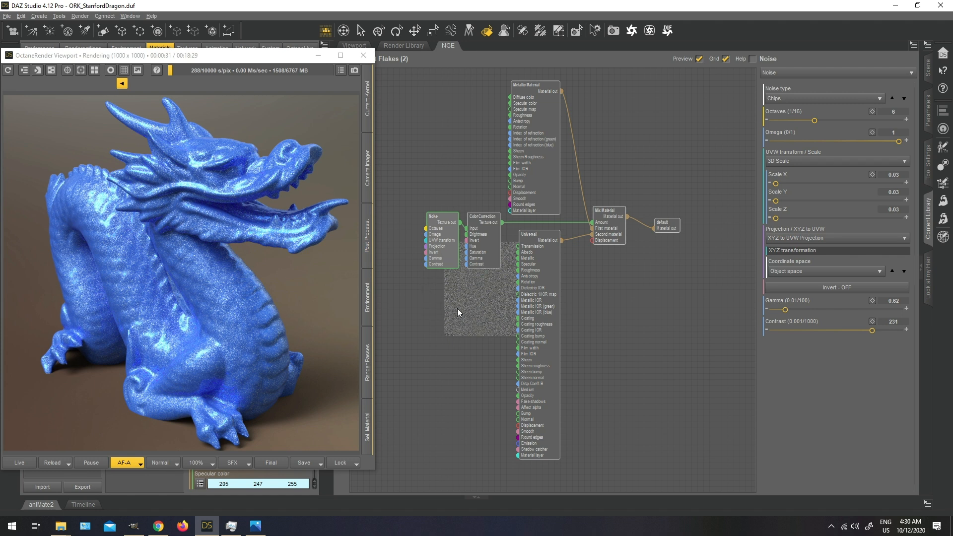
pyautogui.moveTo(254, 56); pyautogui.dragTo(215, 67)
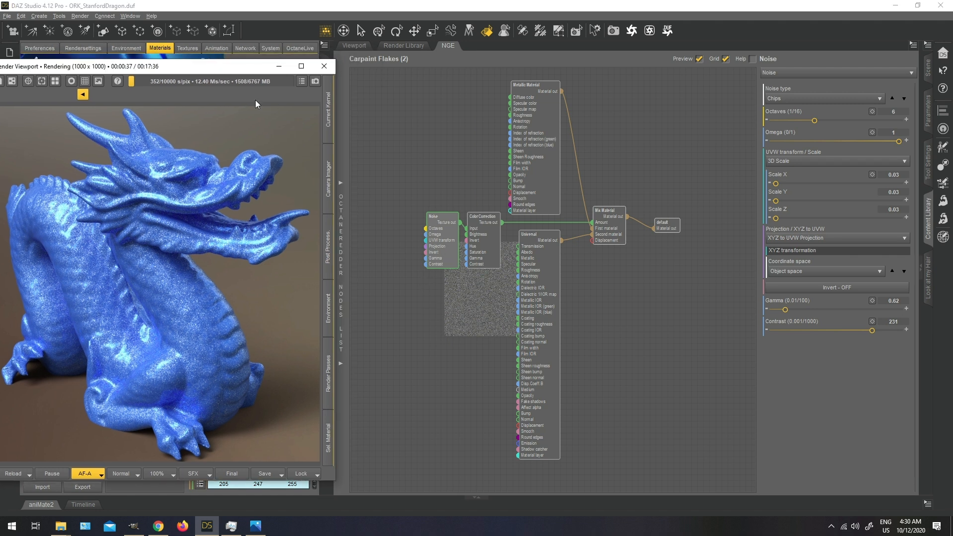
pyautogui.click(342, 219)
pyautogui.scroll(-5, 385, 326)
pyautogui.scroll(6, 399, 208)
pyautogui.click(363, 66)
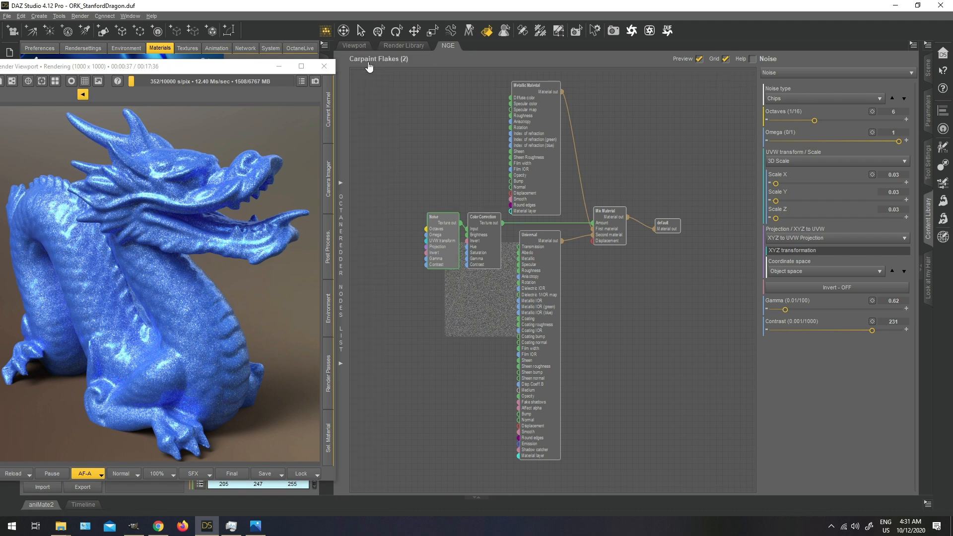
pyautogui.moveTo(347, 178)
pyautogui.moveTo(347, 158)
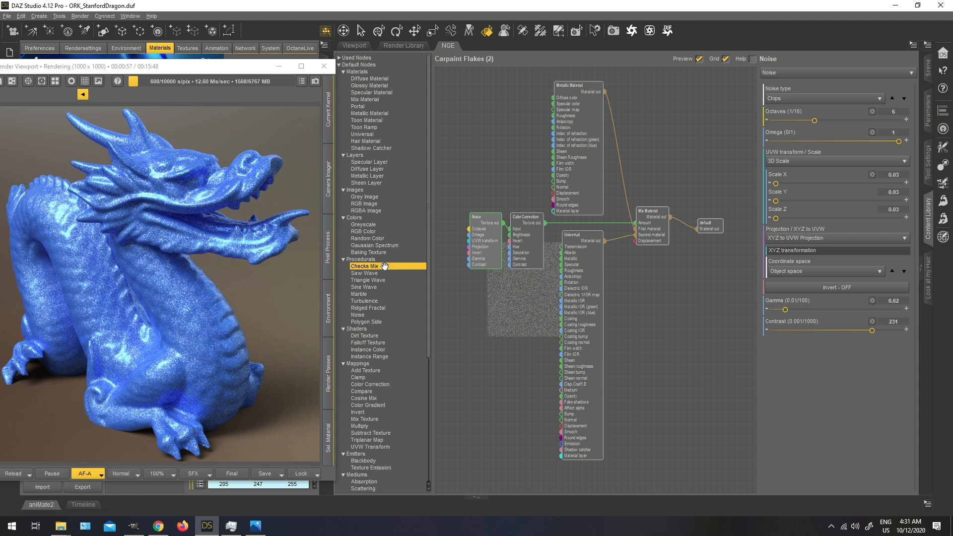
pyautogui.moveTo(347, 234)
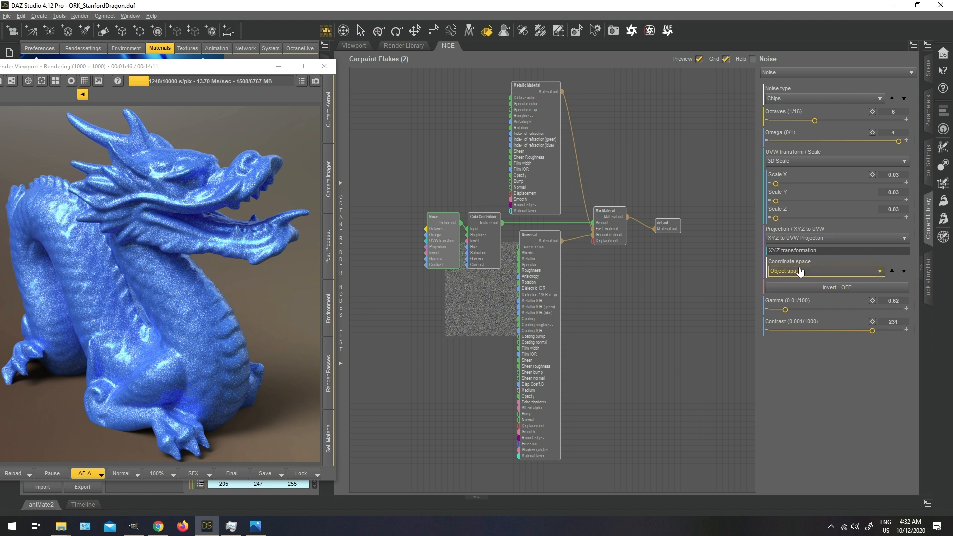
# - Return to the scene viewport and shader presets, and apply ORK Car Paint - Flakes Red to the dragon
pyautogui.click(350, 48)
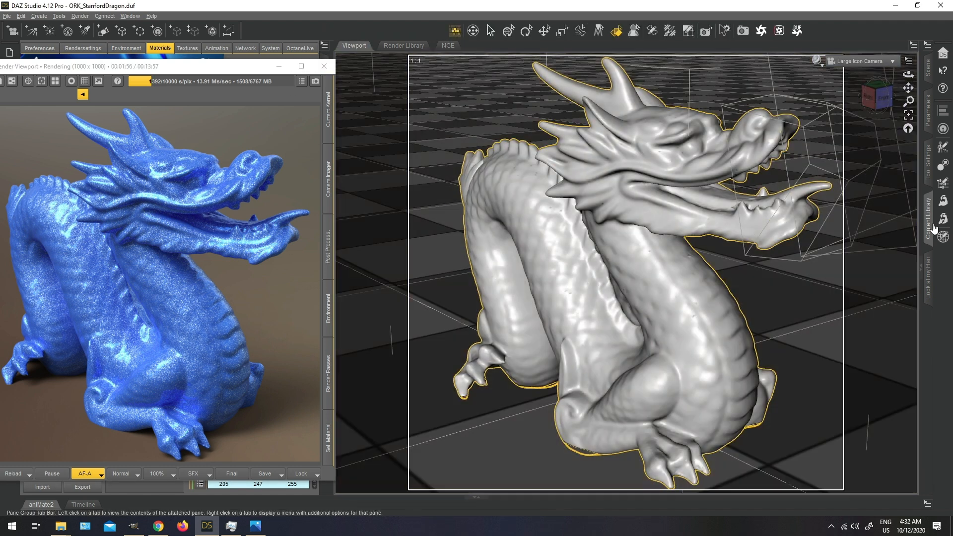
pyautogui.click(920, 219)
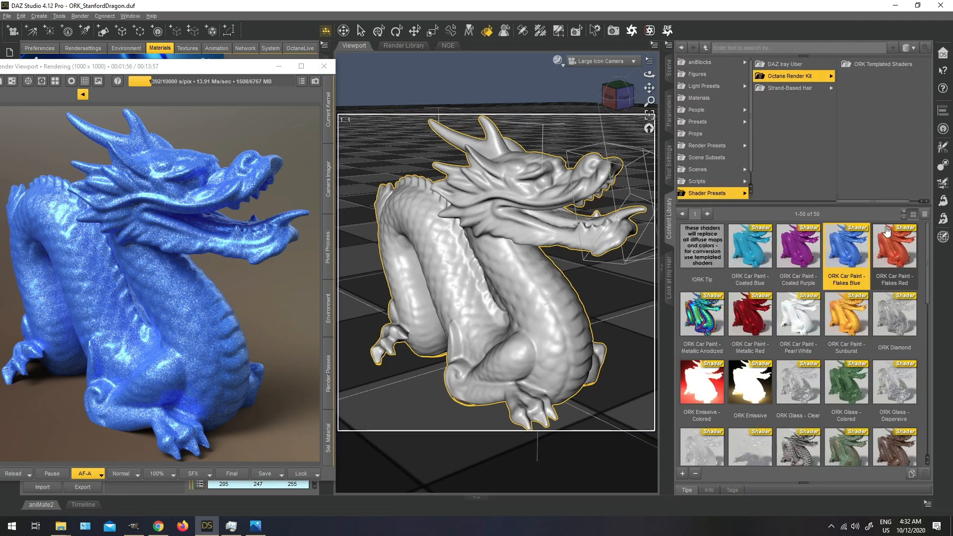
pyautogui.doubleClick(888, 231)
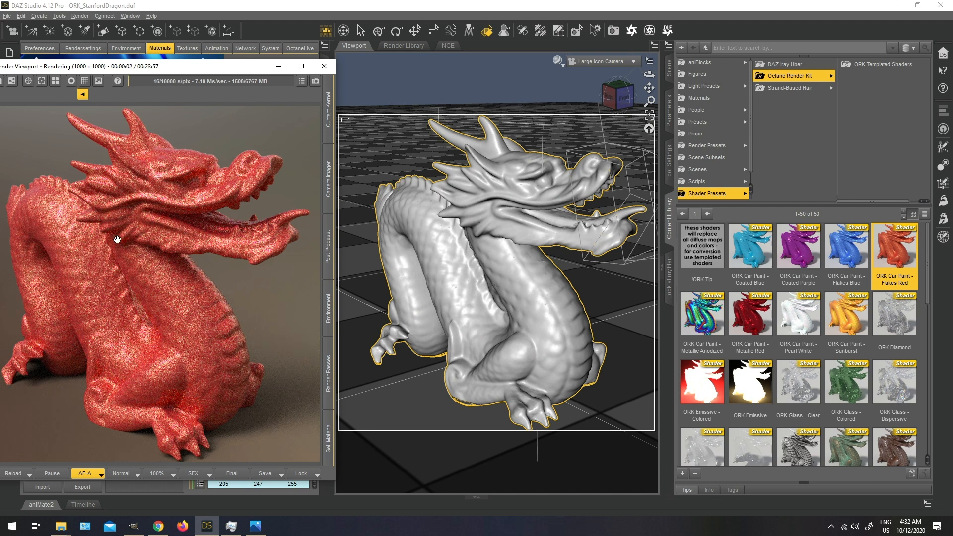
pyautogui.moveTo(209, 66); pyautogui.dragTo(314, 57)
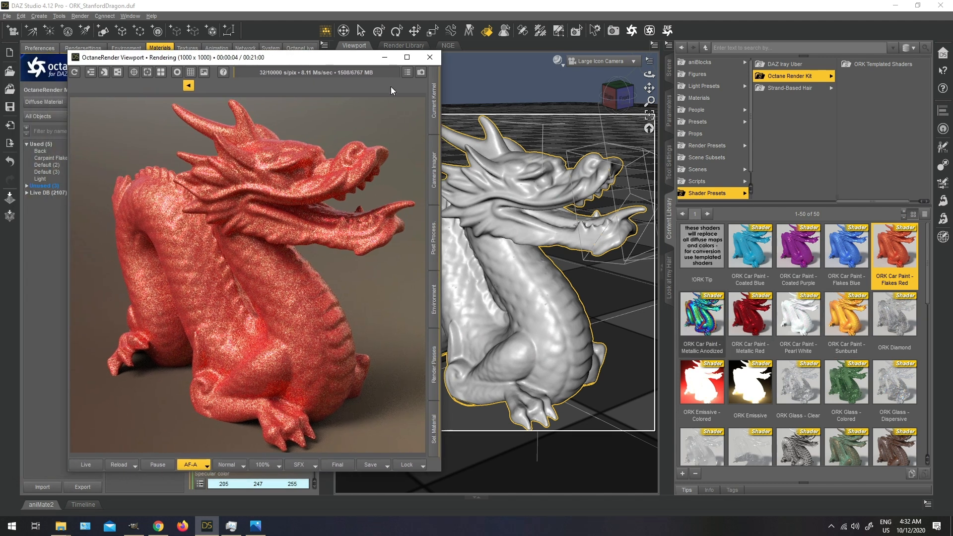
# - Apply the ORK Car Paint - Metallic Anodized shader to the dragon, followed by ORK Car Paint - Metallic Red
pyautogui.click(716, 328)
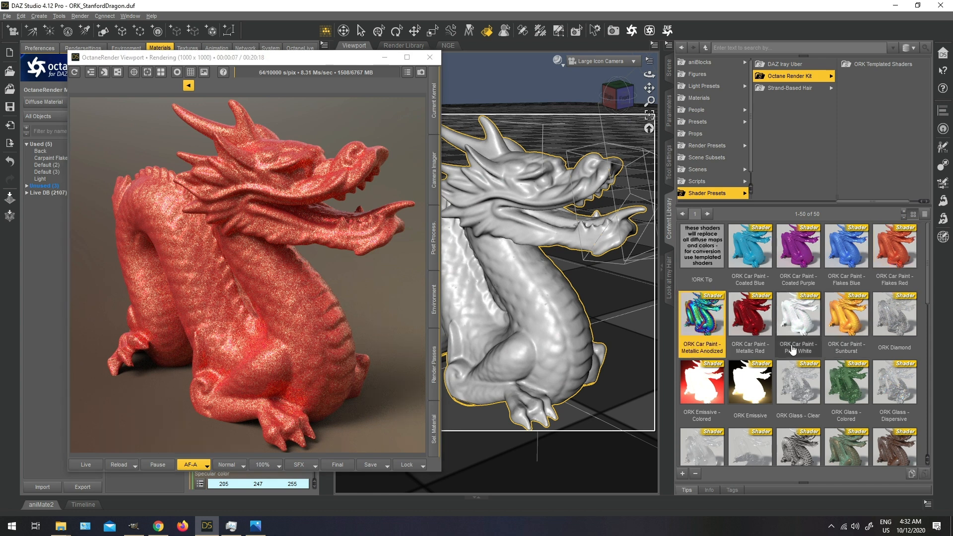
pyautogui.doubleClick(715, 313)
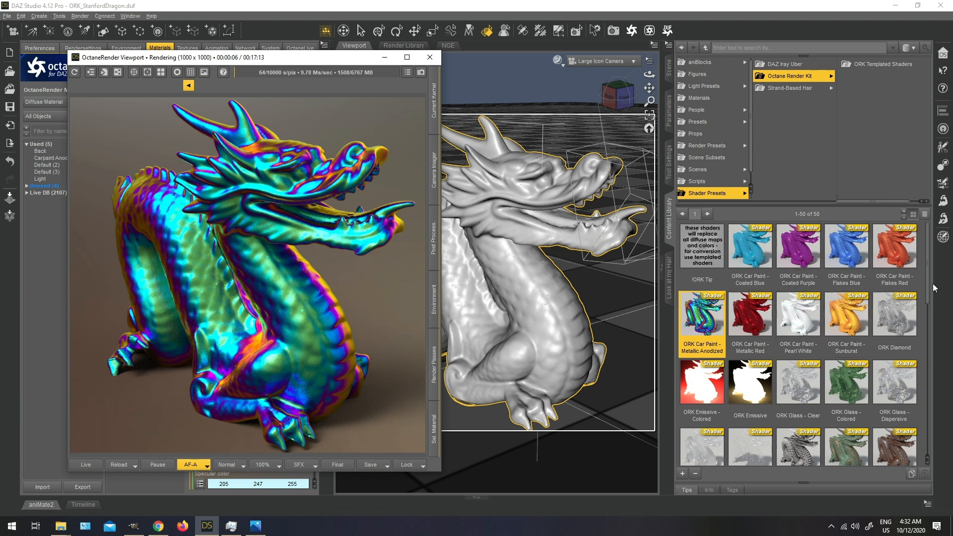
pyautogui.scroll(-1, 844, 293)
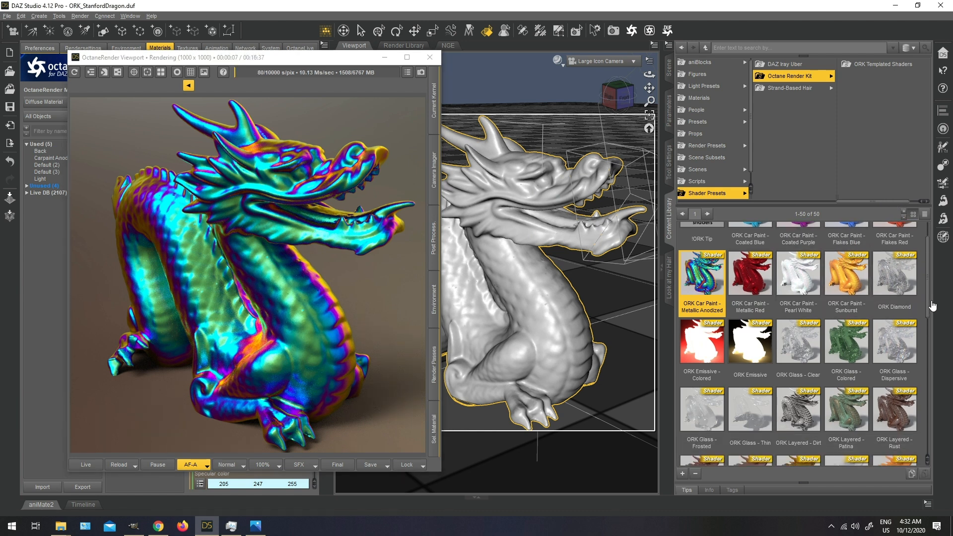
pyautogui.doubleClick(765, 289)
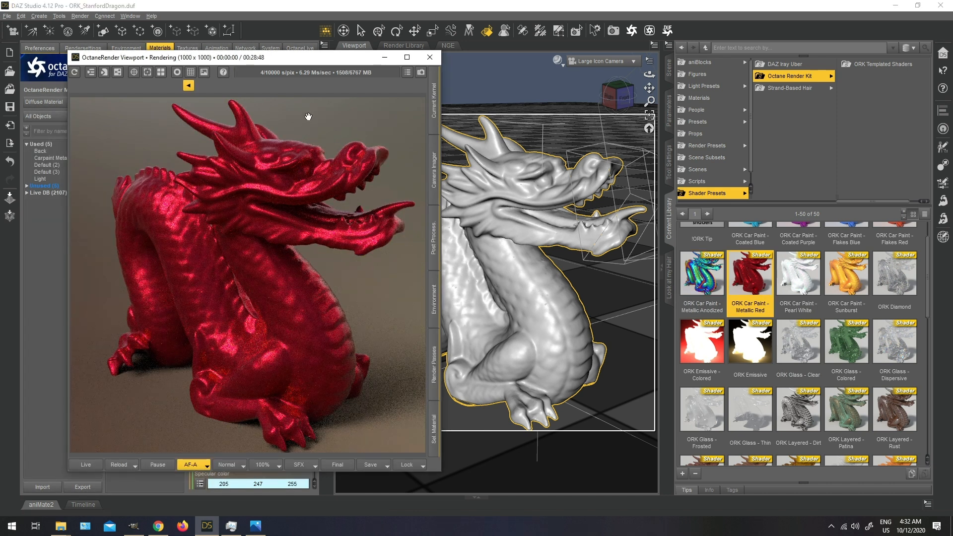
# - Apply the ORK Car Paint - Pearl White shader to the dragon, followed by ORK Car Paint - Sunburst
pyautogui.doubleClick(806, 281)
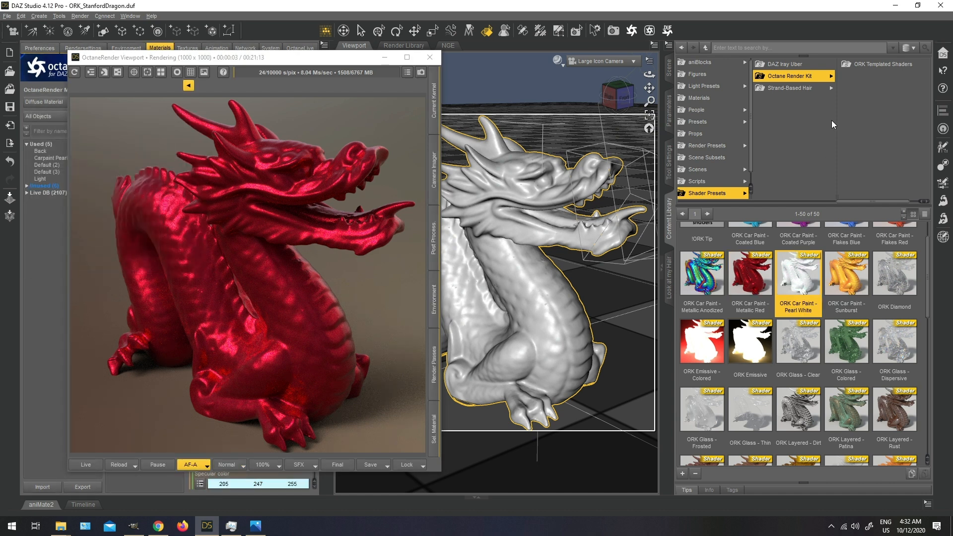
pyautogui.click(855, 278)
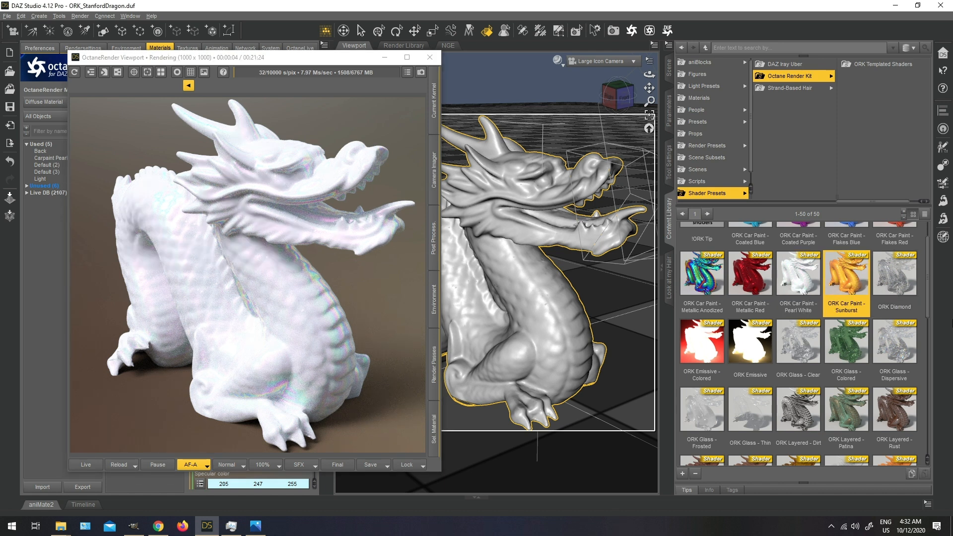
pyautogui.doubleClick(848, 275)
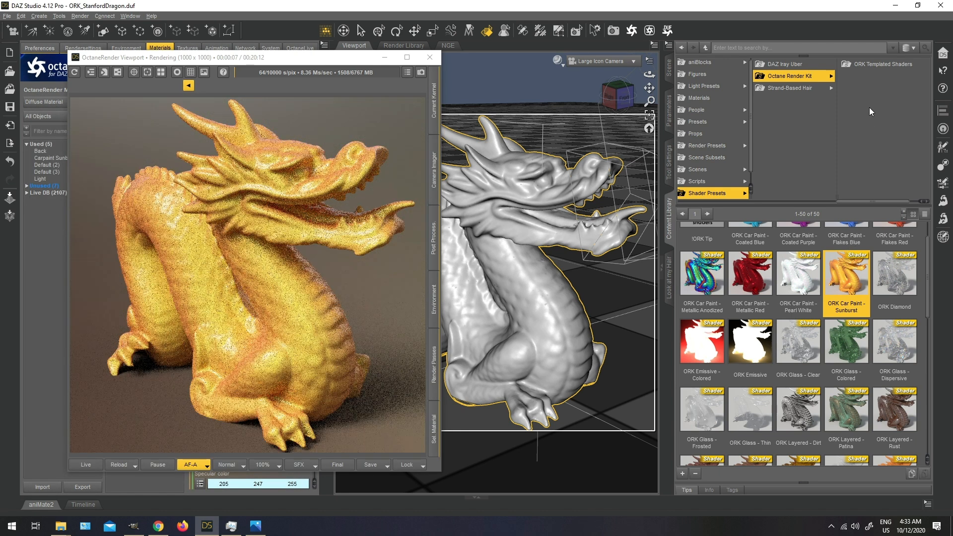
# - Open the dragon's default surface material, Carpaint Sunburst, in the Nodegraph Editor and widen the graph area
pyautogui.moveTo(320, 55); pyautogui.dragTo(258, 144)
pyautogui.click(245, 118)
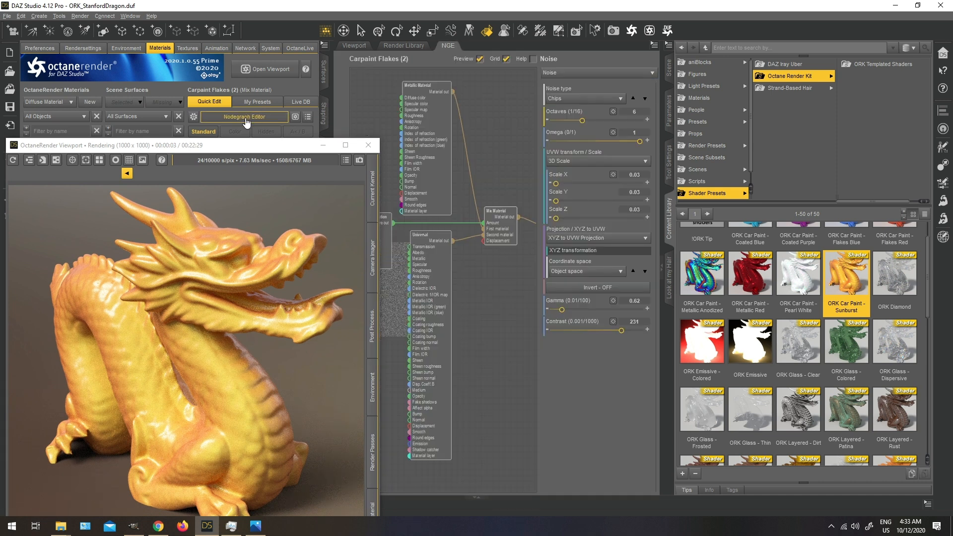
pyautogui.click(302, 146)
pyautogui.moveTo(271, 150); pyautogui.dragTo(592, 101)
pyautogui.click(123, 165)
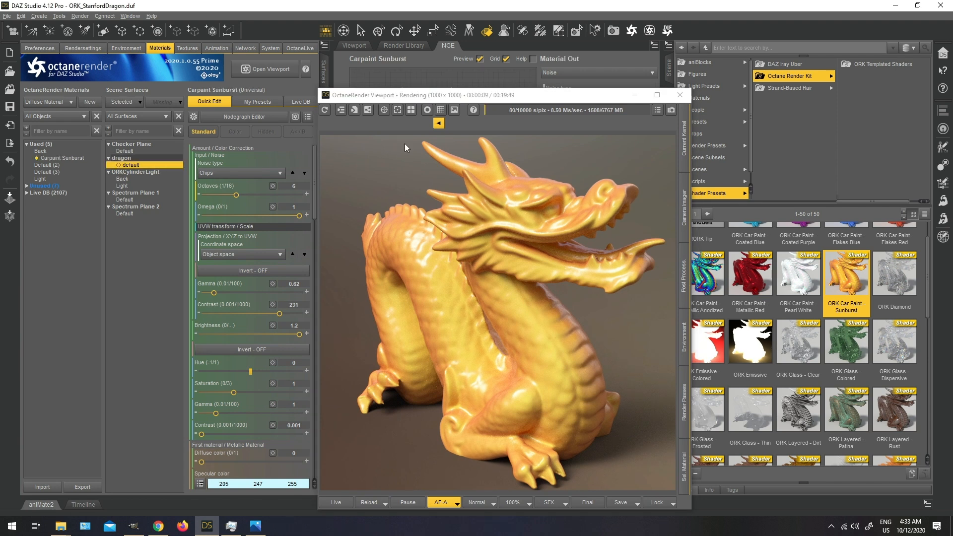
pyautogui.click(239, 119)
pyautogui.moveTo(447, 95); pyautogui.dragTo(160, 92)
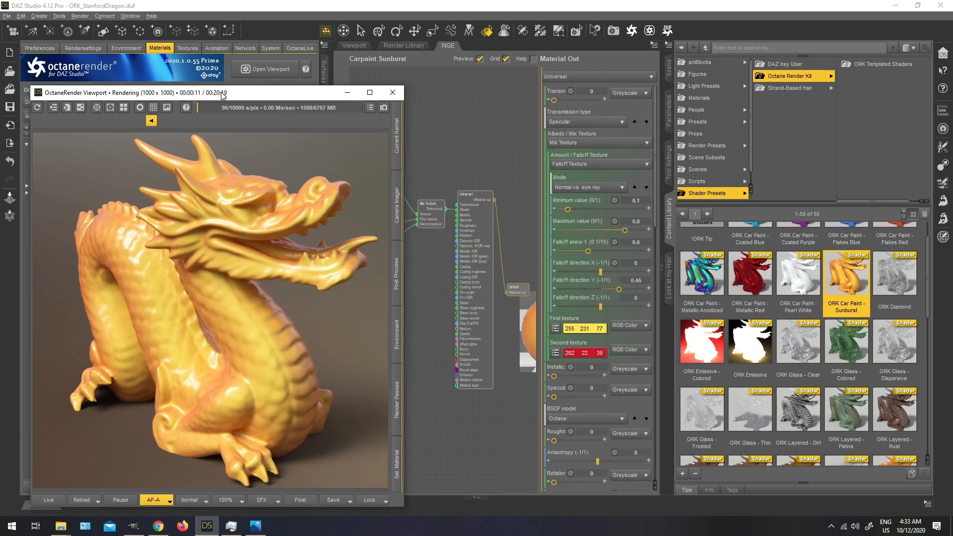
pyautogui.click(663, 267)
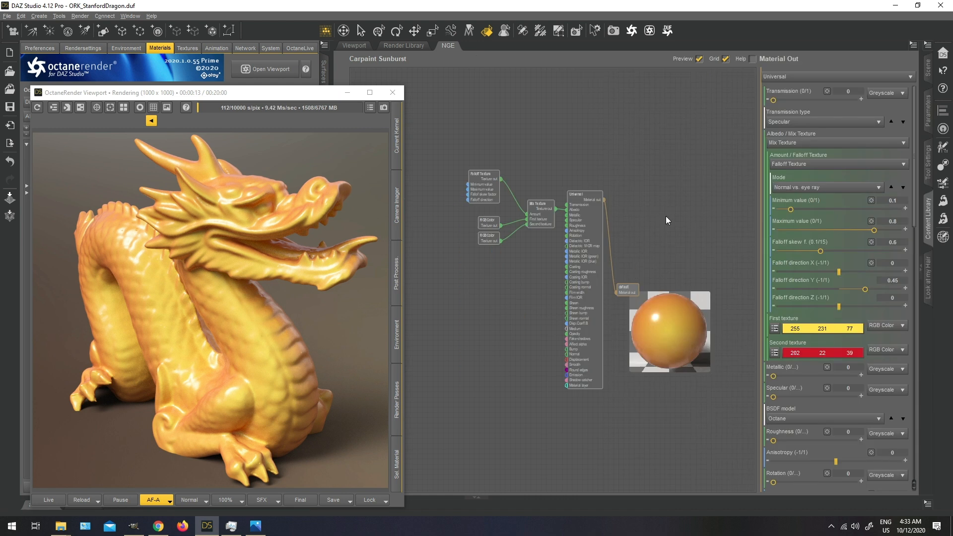
# - Examine the Falloff Texture node and the two RGB Color nodes that feed the Carpaint Sunburst mix texture
pyautogui.click(478, 186)
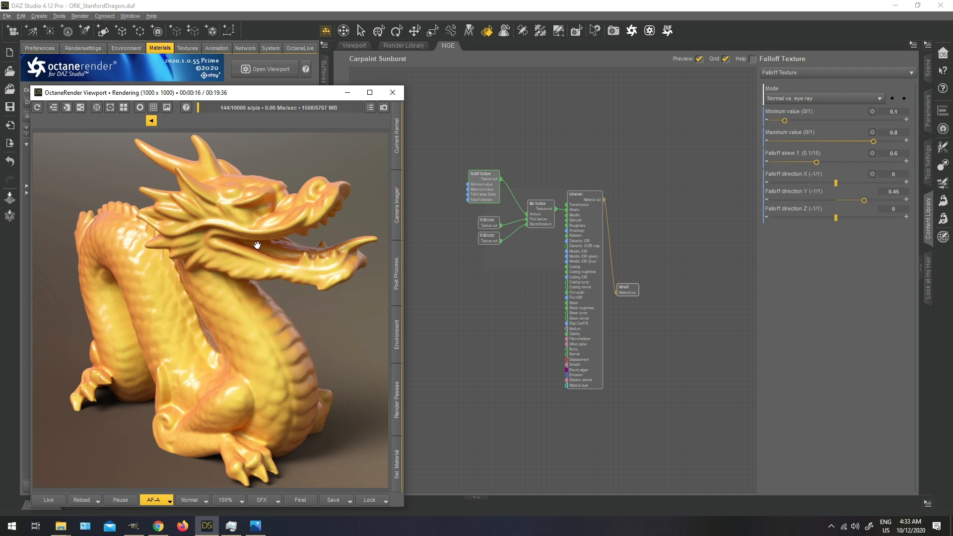
pyautogui.click(489, 227)
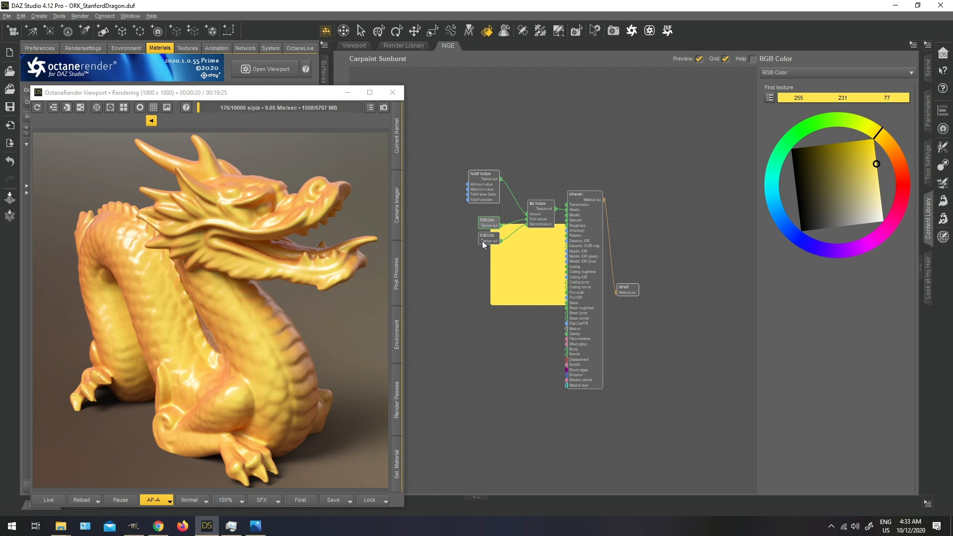
pyautogui.click(484, 243)
pyautogui.click(489, 228)
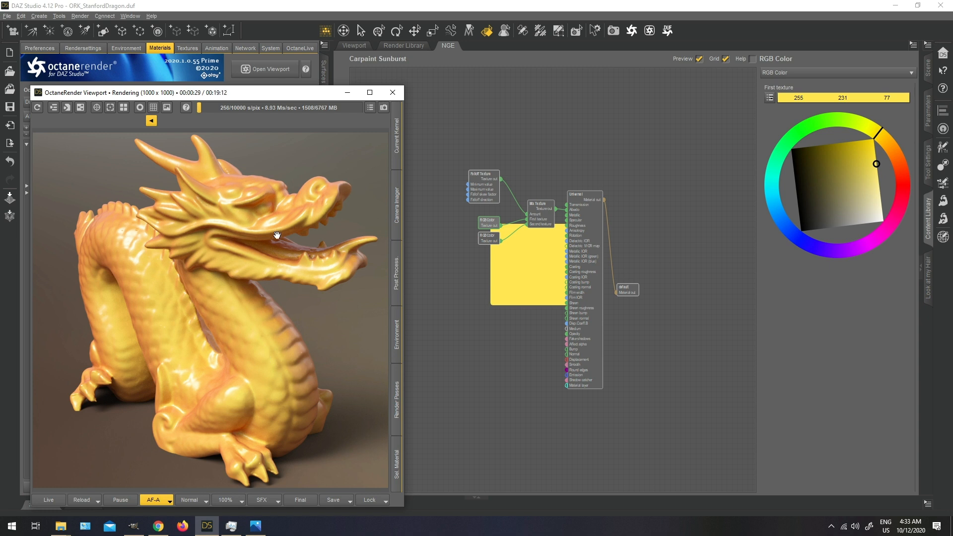
pyautogui.moveTo(241, 99); pyautogui.dragTo(294, 83)
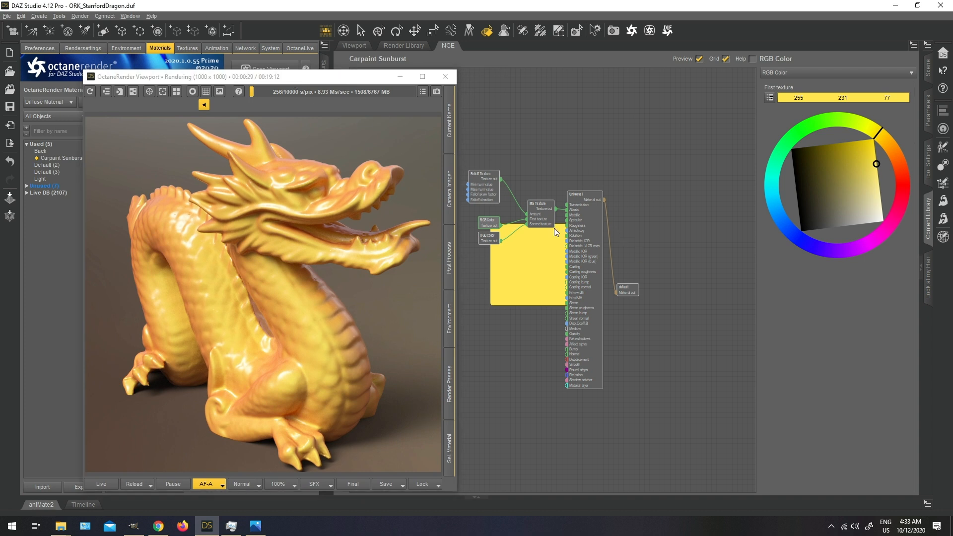
# - Examine the Universal node of Carpaint Sunburst and compare its parameters with the material's Quick Edit settings
pyautogui.click(581, 211)
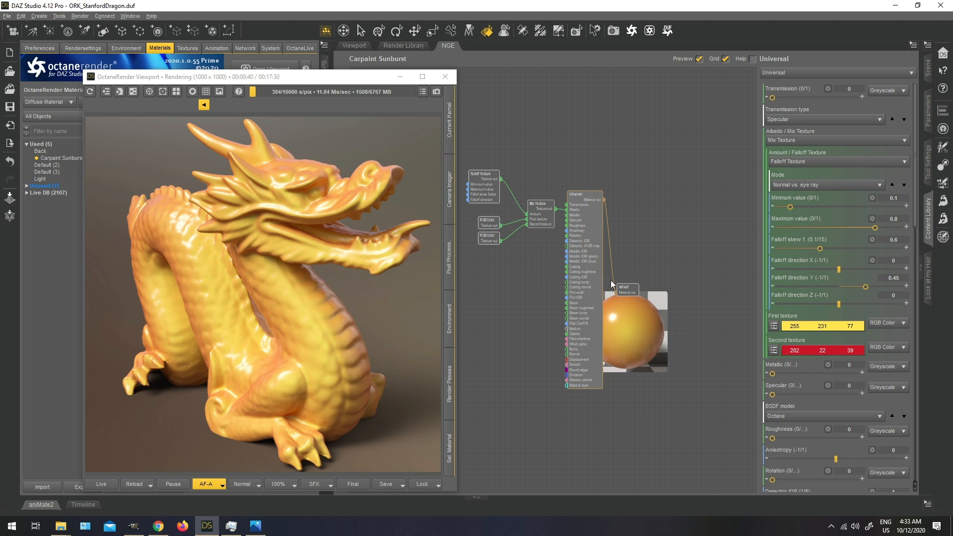
pyautogui.scroll(3, 668, 239)
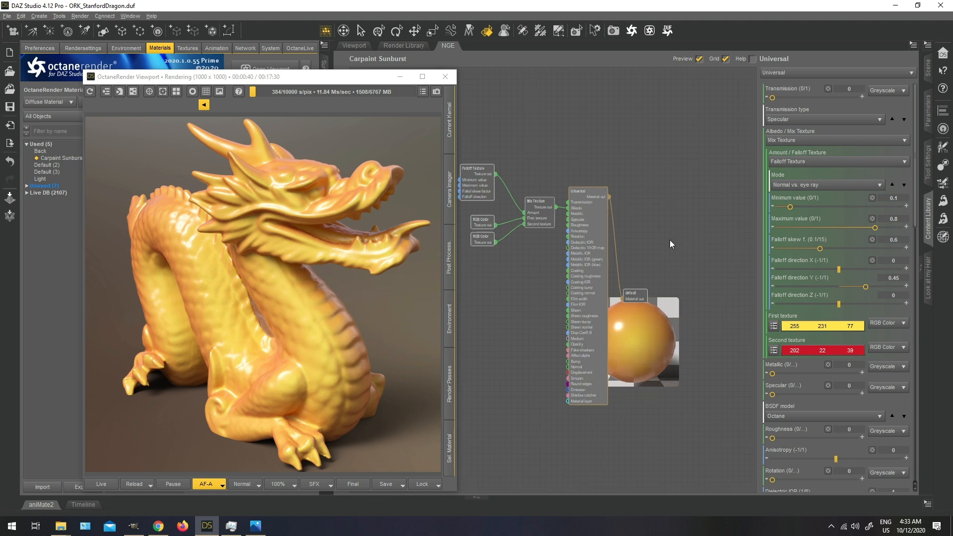
pyautogui.moveTo(670, 218); pyautogui.dragTo(678, 176, button='middle')
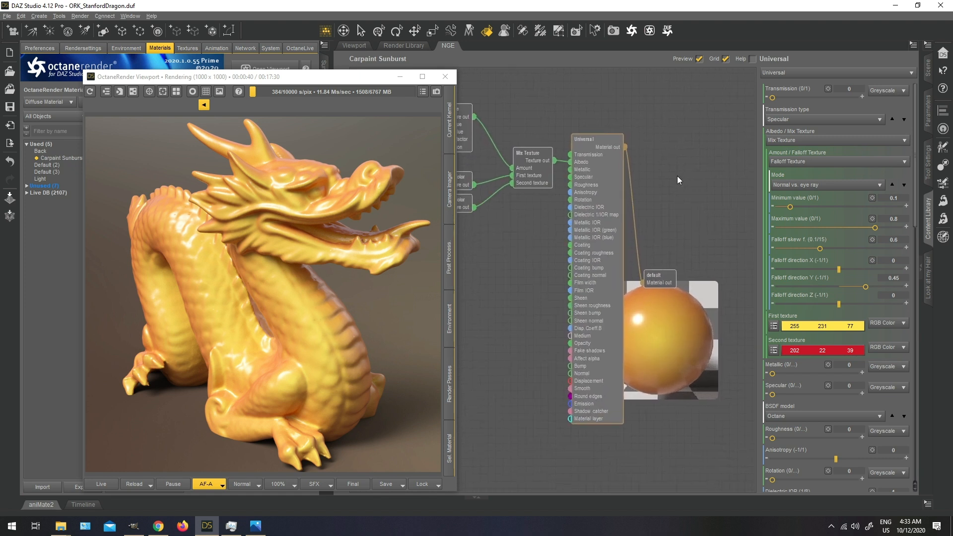
pyautogui.moveTo(329, 78); pyautogui.dragTo(265, 78)
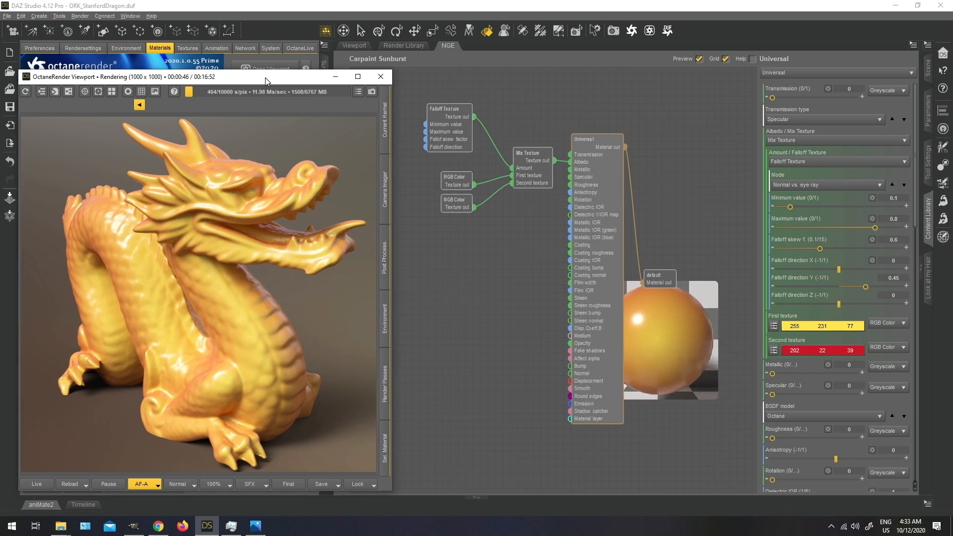
pyautogui.moveTo(668, 161); pyautogui.dragTo(688, 168, button='middle')
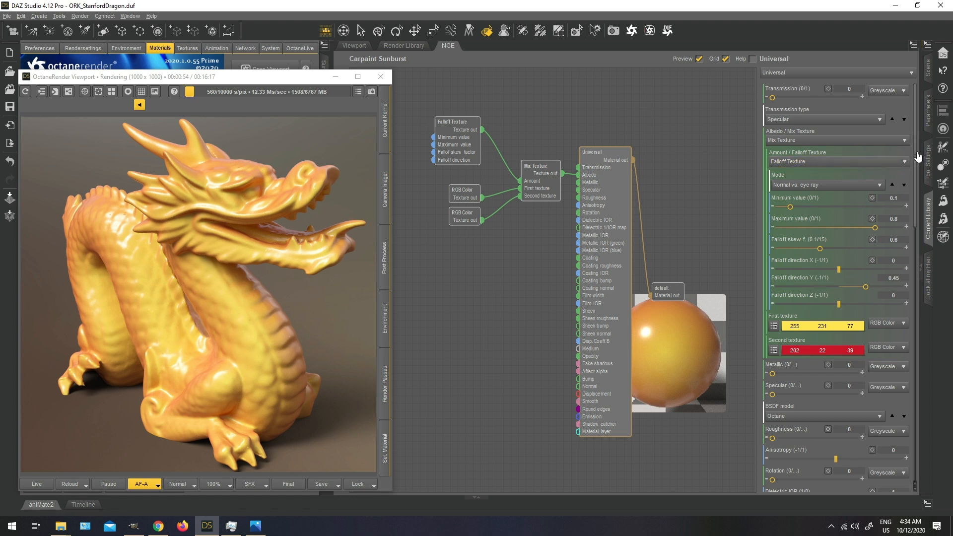
pyautogui.moveTo(917, 158); pyautogui.dragTo(929, 117)
pyautogui.click(287, 105)
pyautogui.moveTo(272, 82); pyautogui.dragTo(611, 50)
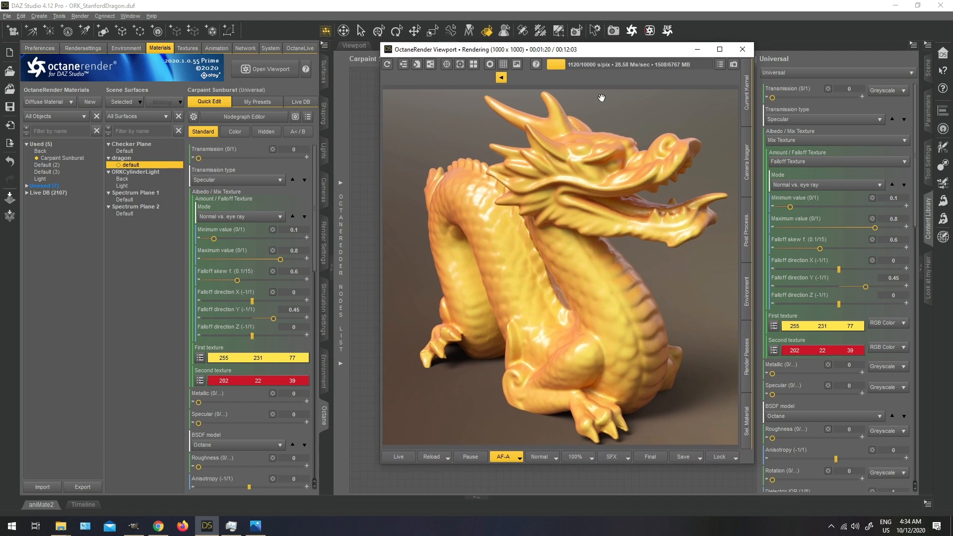
pyautogui.moveTo(480, 53); pyautogui.dragTo(146, 79)
pyautogui.click(587, 347)
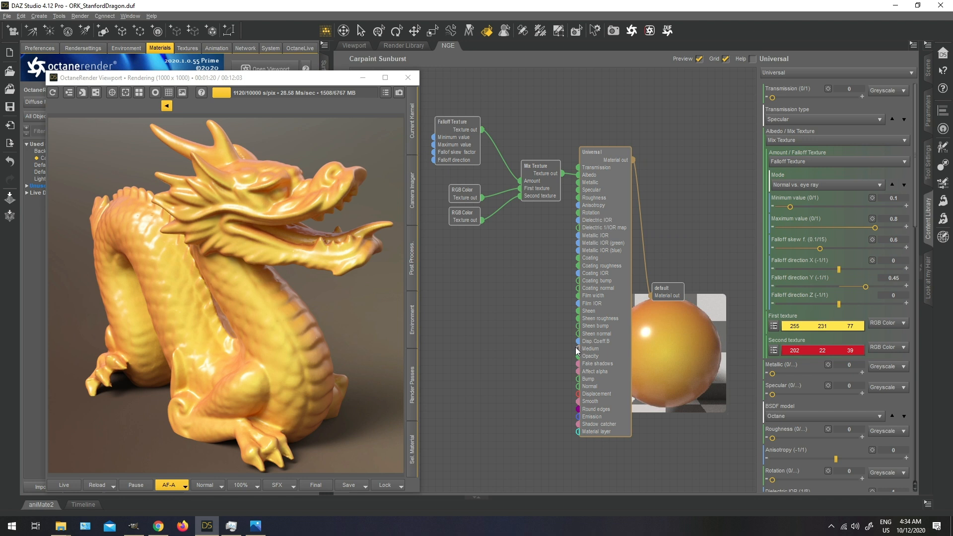
pyautogui.moveTo(255, 83); pyautogui.dragTo(329, 99)
# - Return to the scene viewport and shader presets, and apply ORK Plastic - Soft to the dragon
pyautogui.click(354, 45)
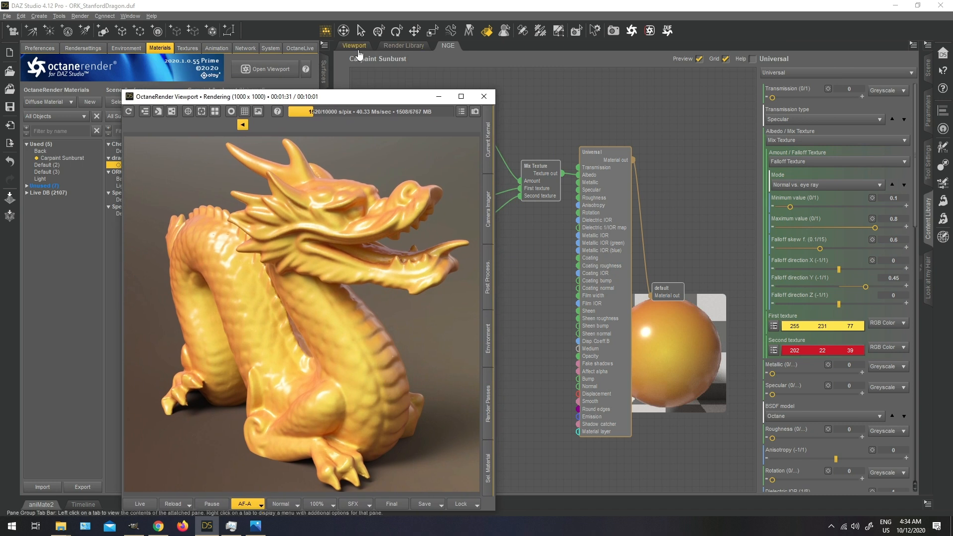
pyautogui.click(932, 219)
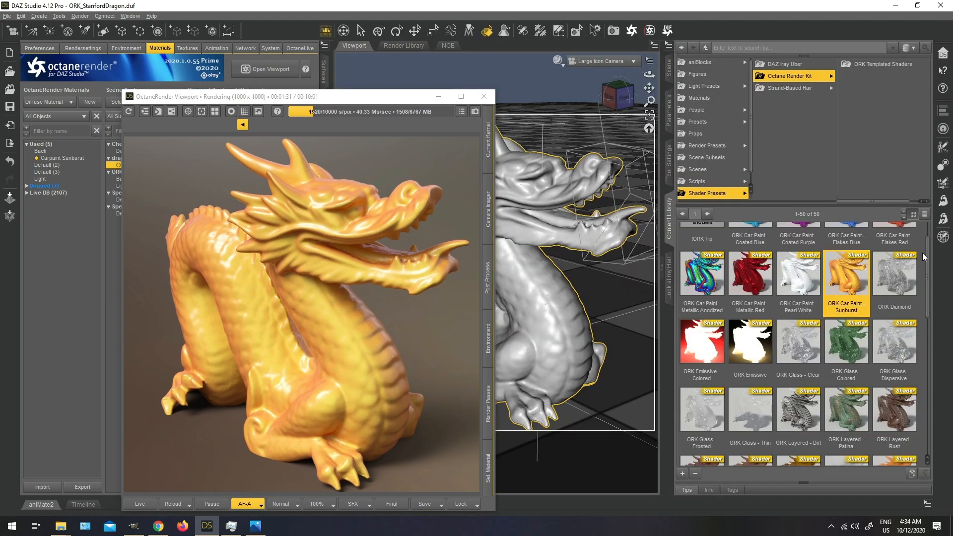
pyautogui.scroll(-5, 882, 373)
pyautogui.doubleClick(846, 410)
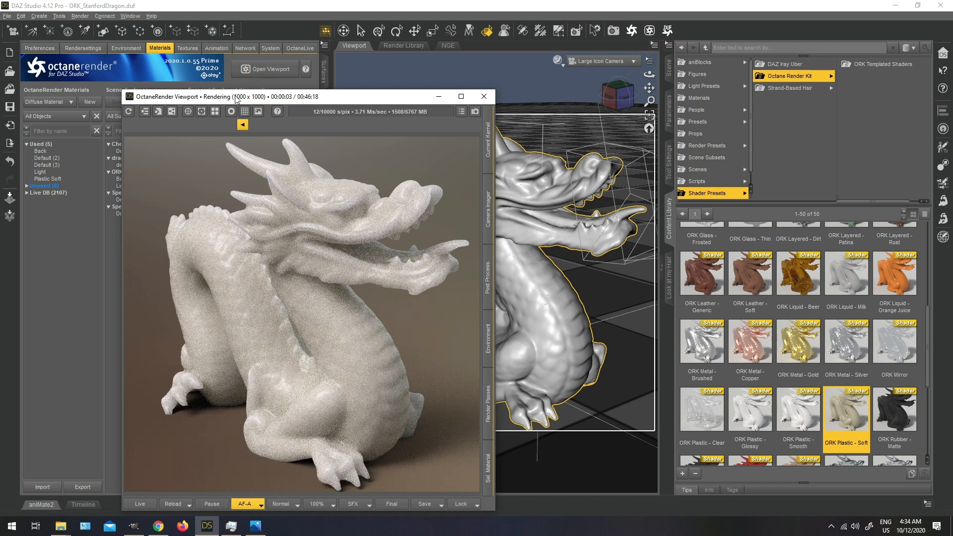
# - Load the dragon's Plastic Soft material into the Nodegraph Editor, widen the graph area and move the render window clear of the nodes
pyautogui.moveTo(235, 96); pyautogui.dragTo(210, 146)
pyautogui.click(230, 121)
pyautogui.moveTo(329, 150); pyautogui.dragTo(241, 64)
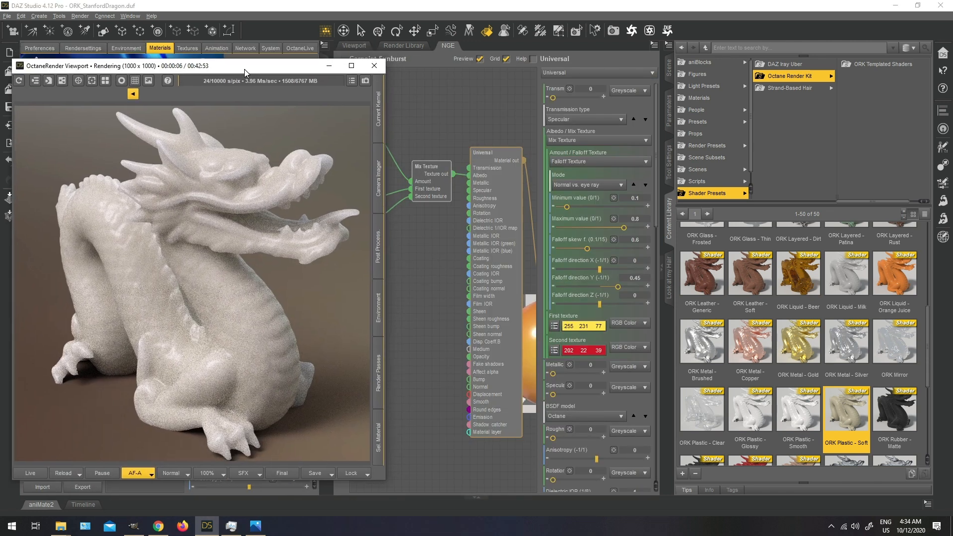
pyautogui.click(670, 275)
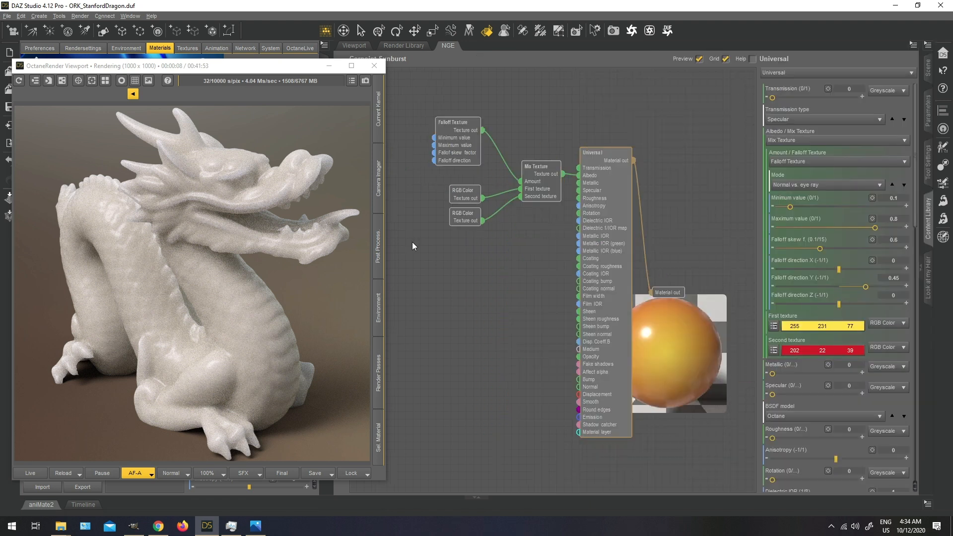
pyautogui.moveTo(192, 66); pyautogui.dragTo(218, 194)
pyautogui.click(127, 165)
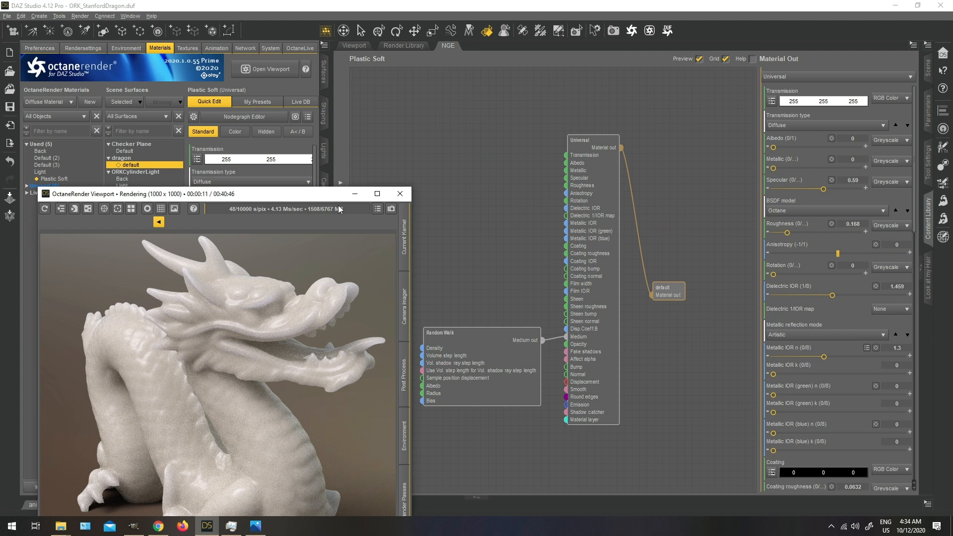
pyautogui.moveTo(318, 193); pyautogui.dragTo(266, 88)
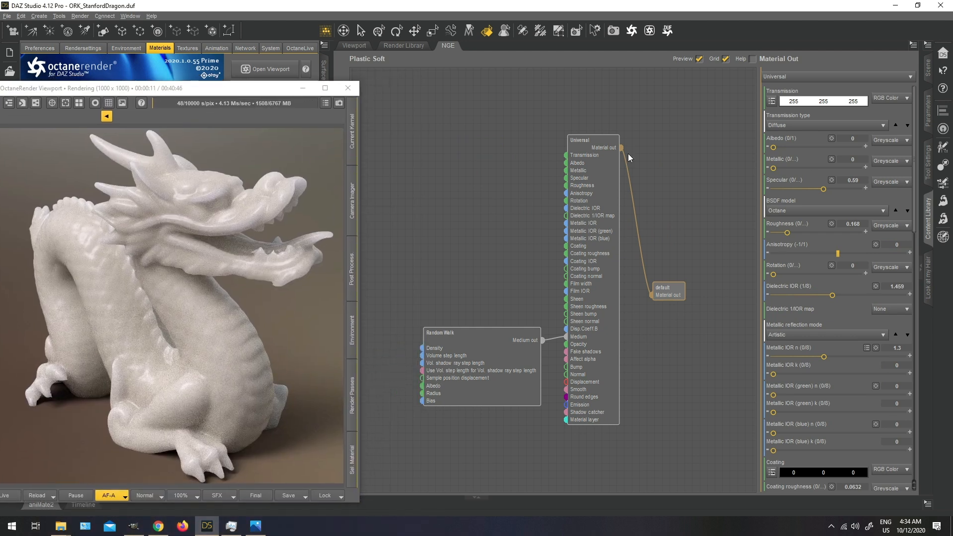
# - Examine the Universal node and the Random Walk medium node of the Plastic Soft material
pyautogui.click(595, 169)
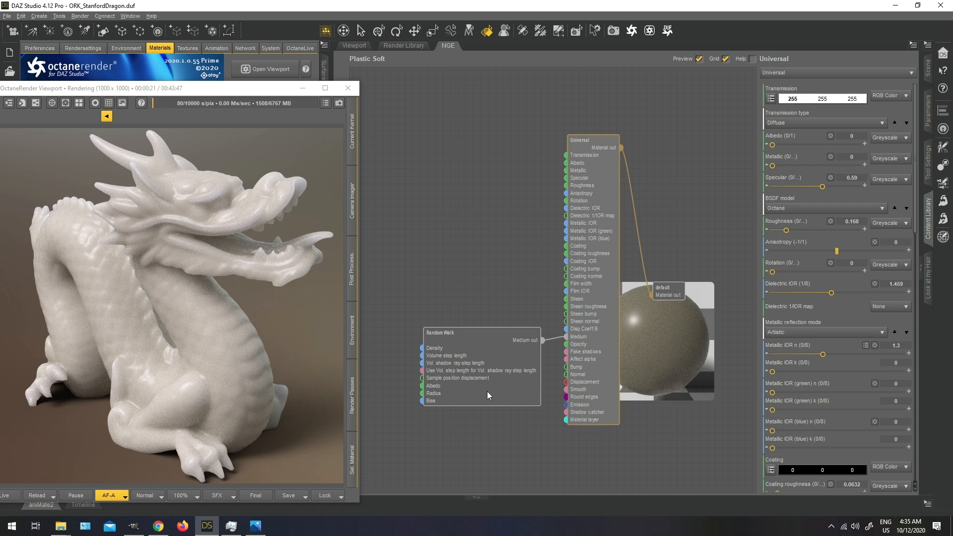
pyautogui.click(462, 376)
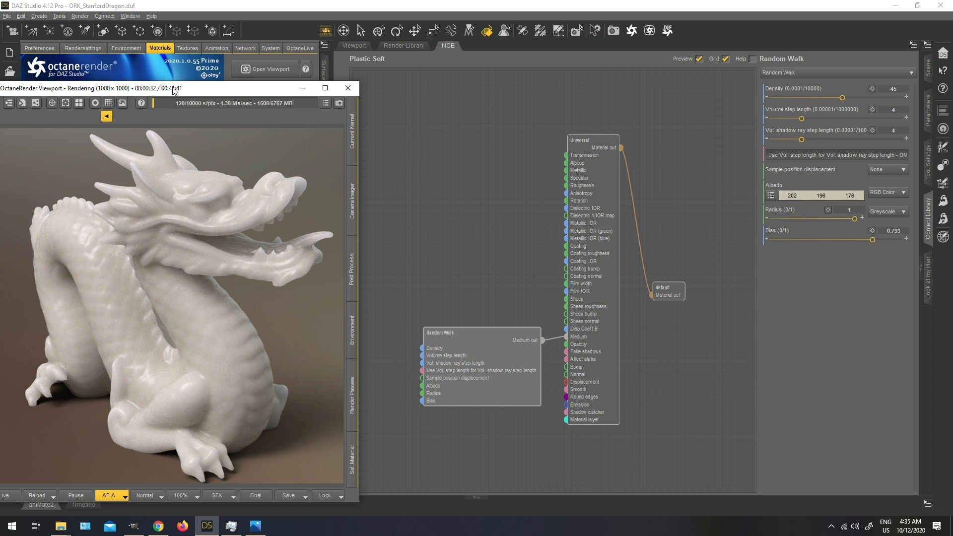
pyautogui.moveTo(163, 91); pyautogui.dragTo(259, 87)
pyautogui.moveTo(231, 94); pyautogui.dragTo(209, 129)
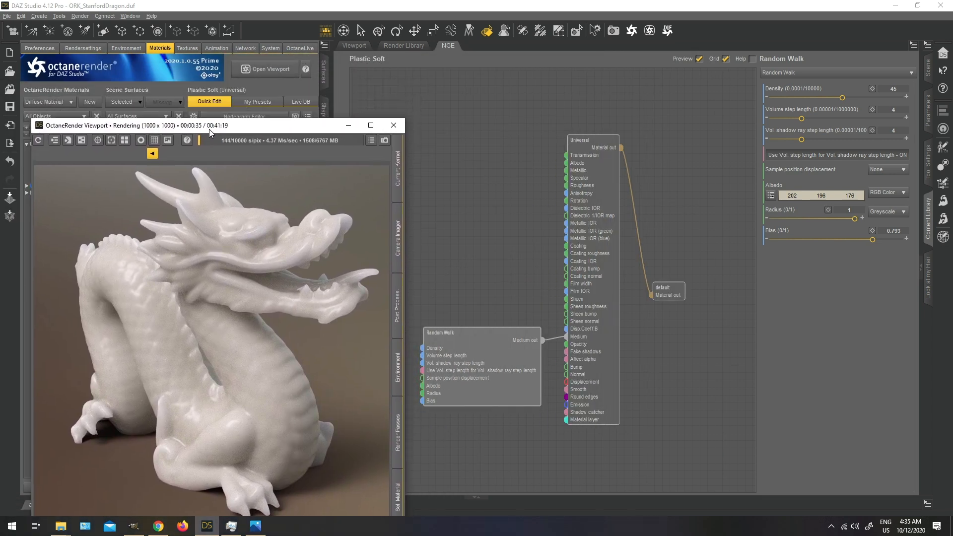
# - Return to the scene viewport and shader presets, and apply ORK Emissive - Colored followed by ORK Emissive to the dragon
pyautogui.click(355, 46)
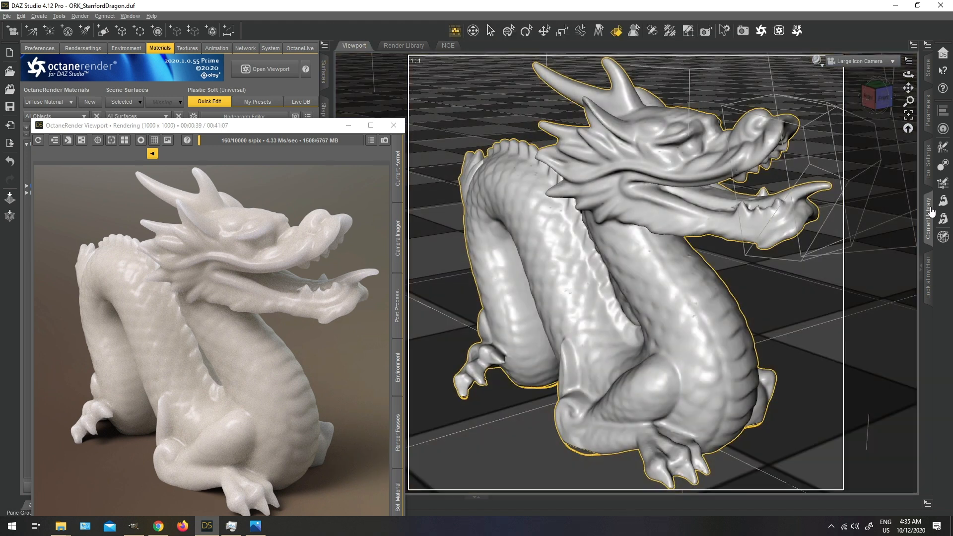
pyautogui.click(928, 218)
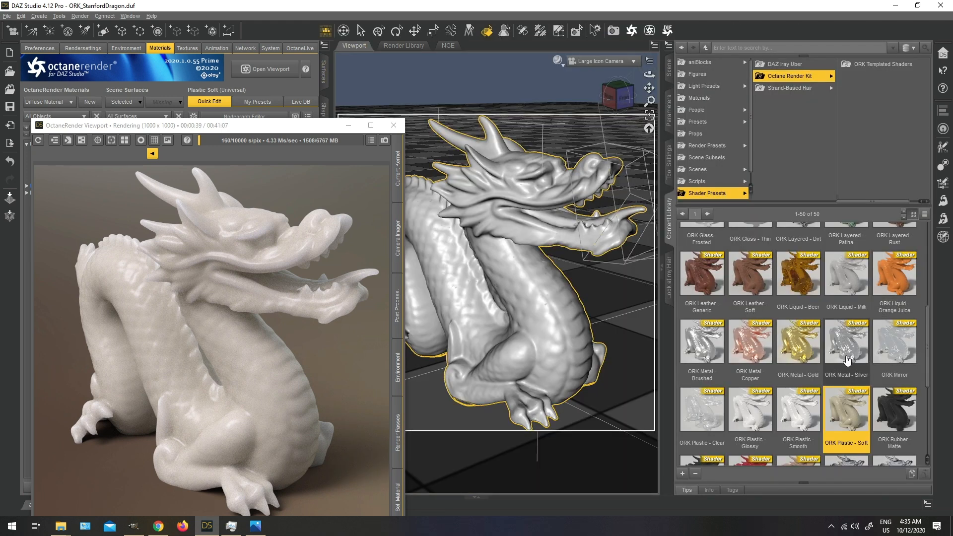
pyautogui.scroll(3, 851, 364)
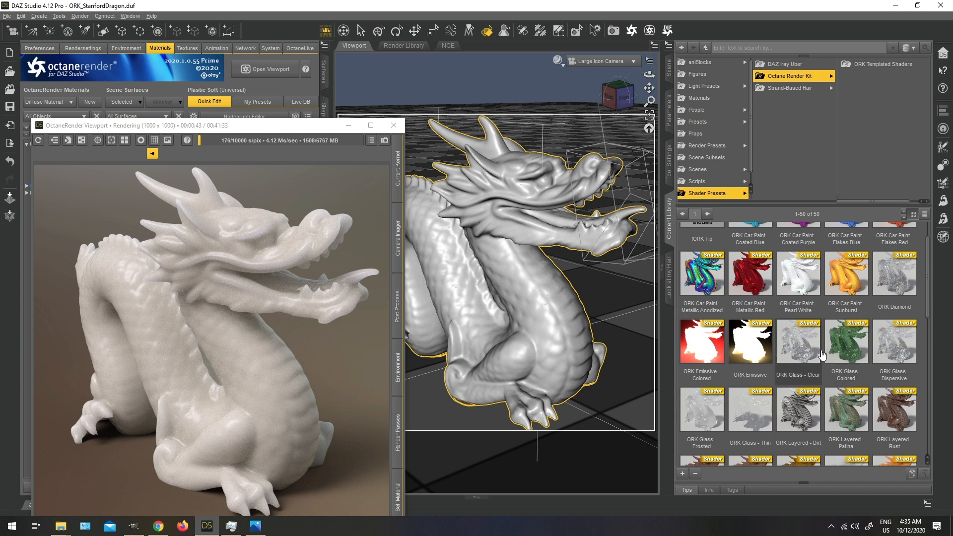
pyautogui.doubleClick(712, 350)
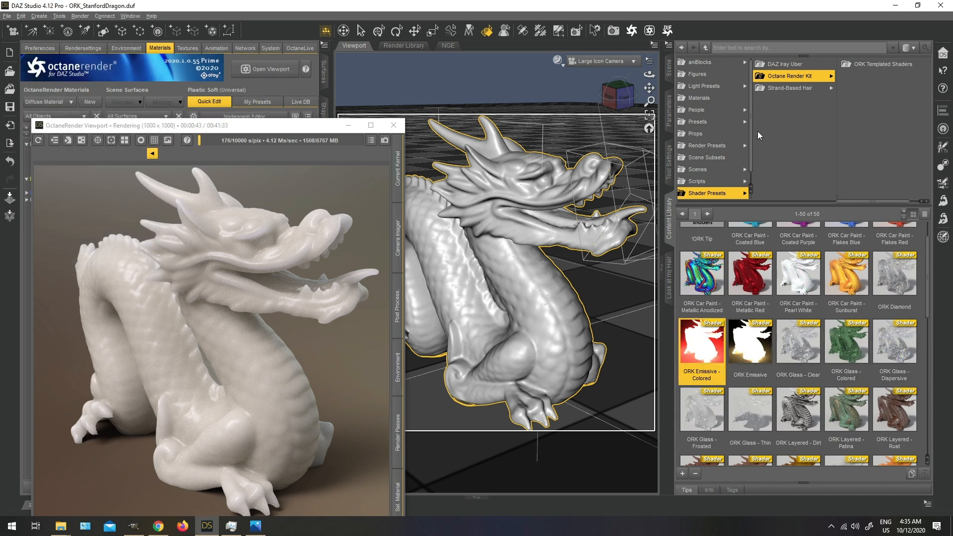
pyautogui.doubleClick(759, 340)
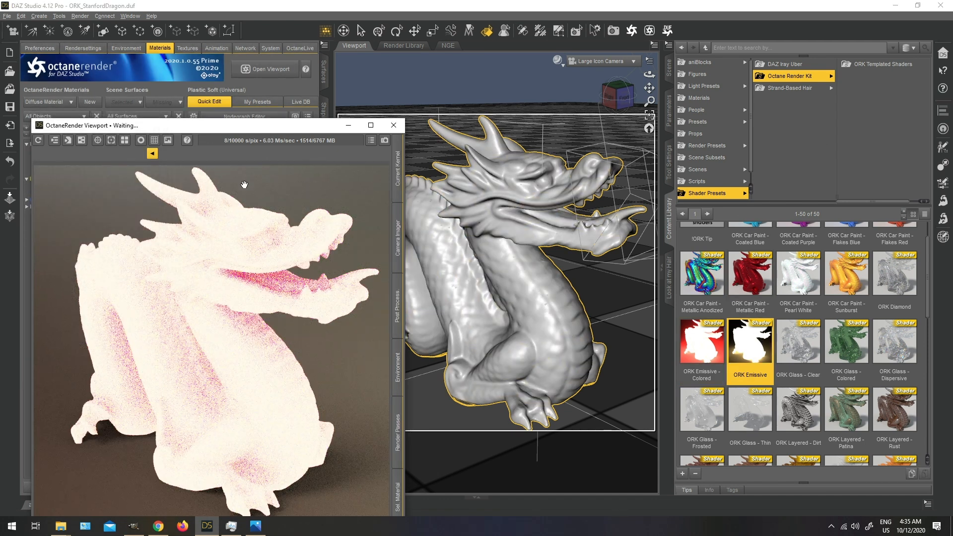
# - Uncover the material settings, select the dragon's default surface and look at its options for creating a new light source
pyautogui.moveTo(207, 129); pyautogui.dragTo(518, 67)
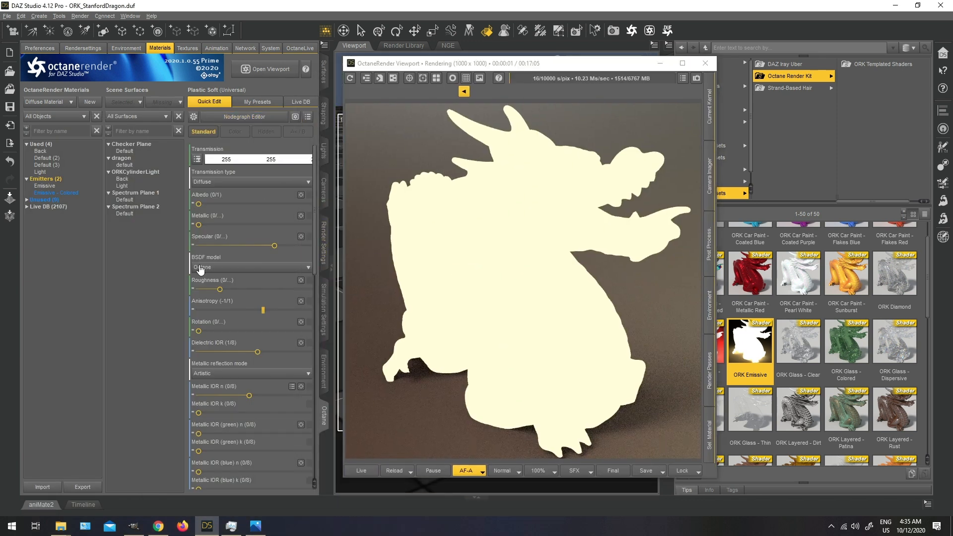
pyautogui.rightClick(129, 165)
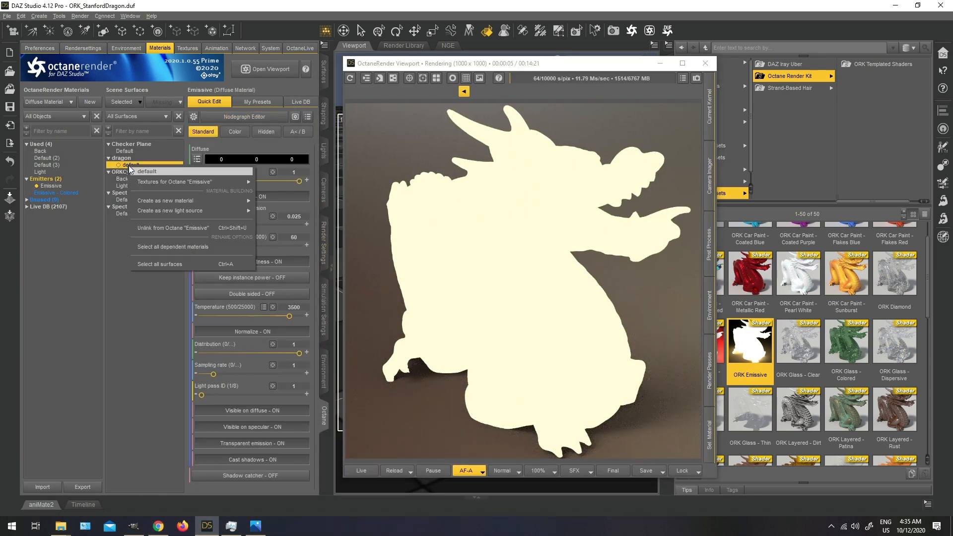
pyautogui.moveTo(160, 209)
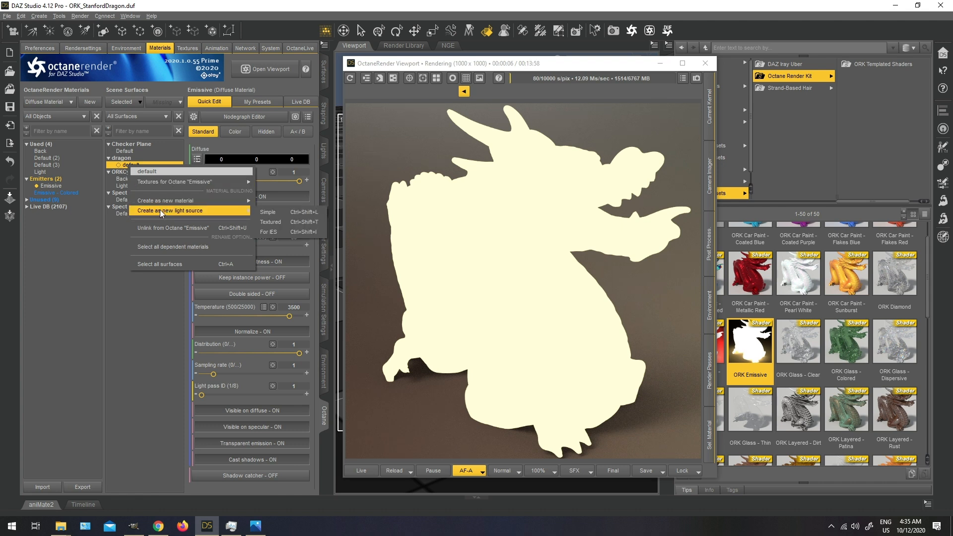
pyautogui.click(284, 213)
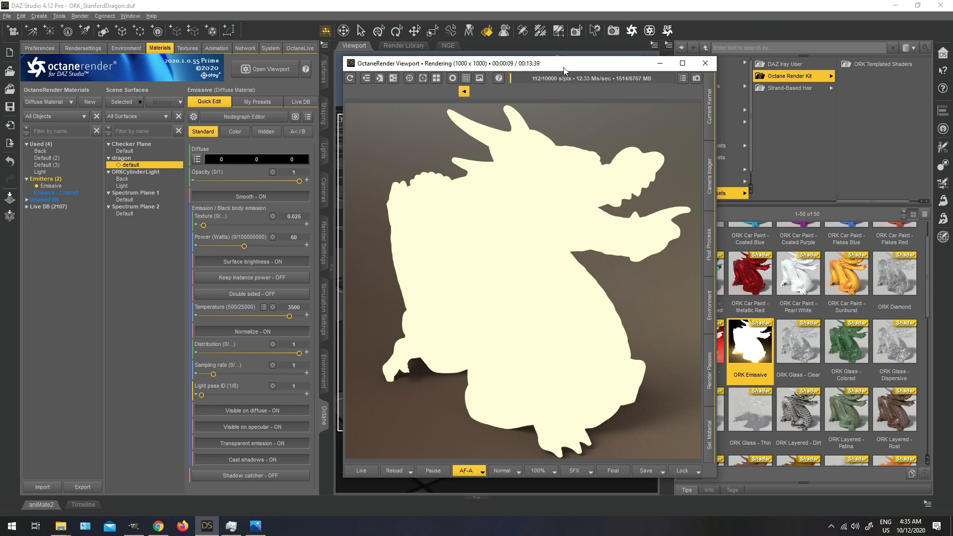
# - Apply ORK Emissive - Colored to the dragon again and keep the render window clear of the shader presets
pyautogui.moveTo(564, 71); pyautogui.dragTo(431, 70)
pyautogui.doubleClick(703, 345)
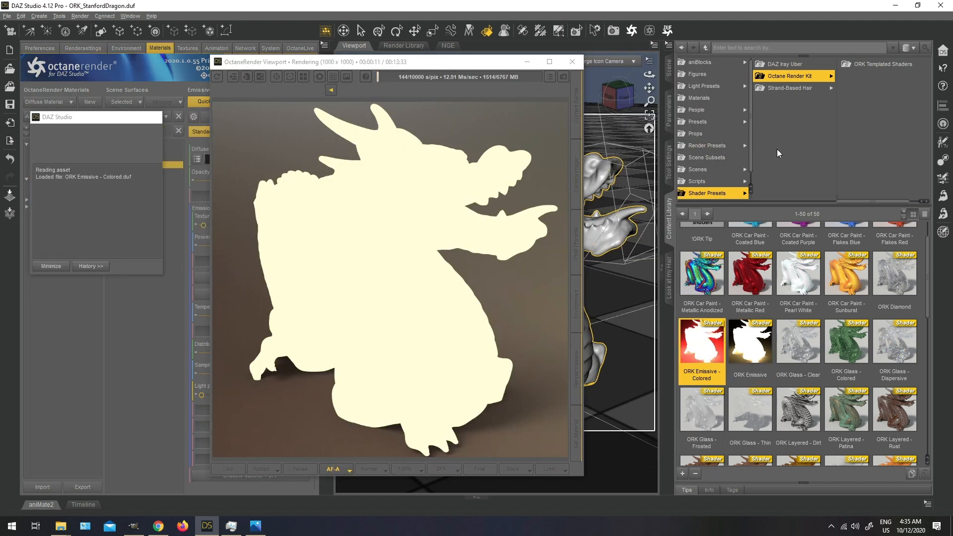
pyautogui.moveTo(403, 66); pyautogui.dragTo(597, 64)
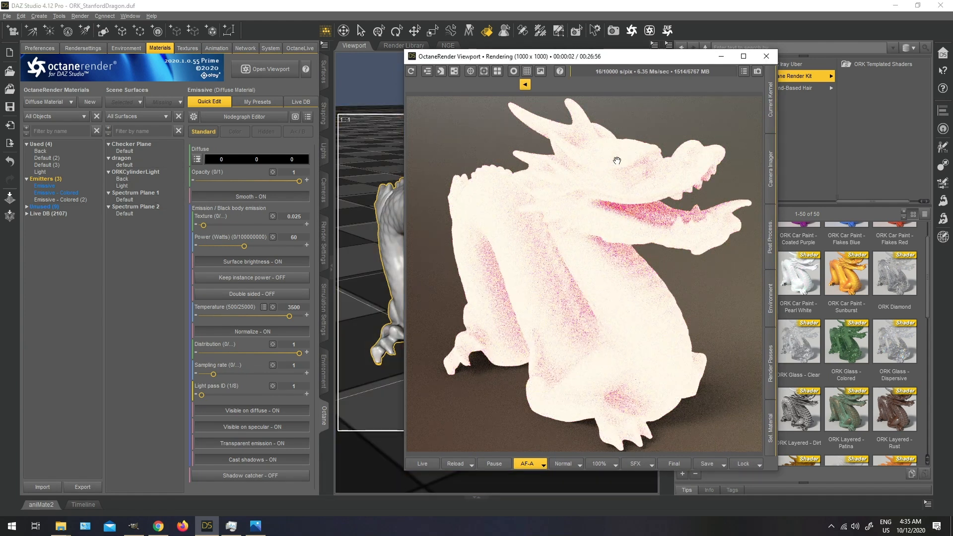
pyautogui.moveTo(608, 61); pyautogui.dragTo(365, 53)
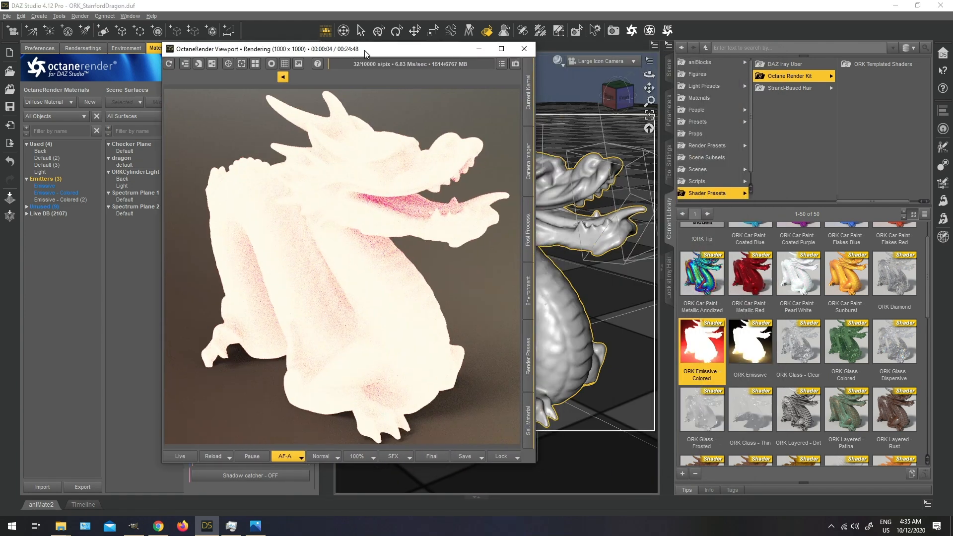
# - Apply the layered shaders ORK Layered - Dirt, Patina and Rust to the dragon one after another
pyautogui.scroll(-5, 896, 381)
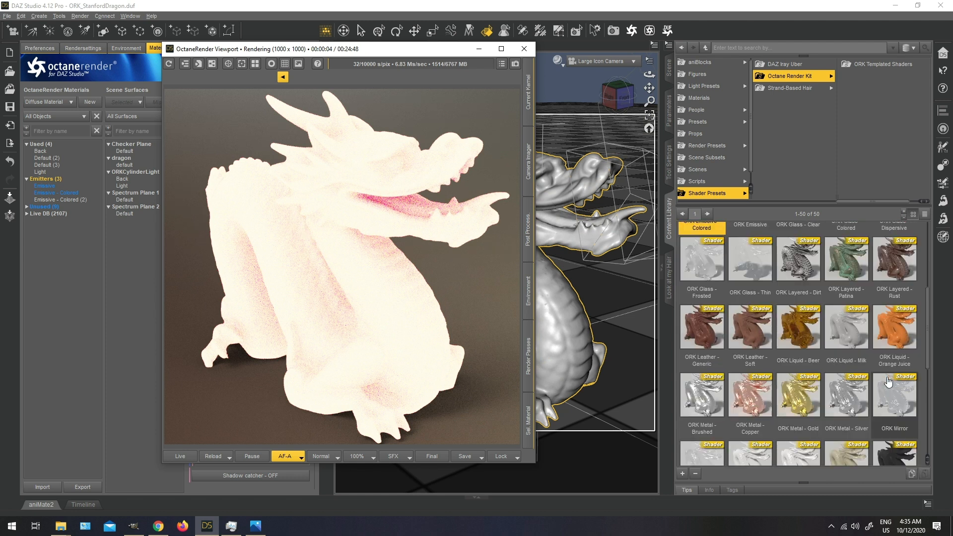
pyautogui.scroll(5, 858, 373)
pyautogui.doubleClick(799, 412)
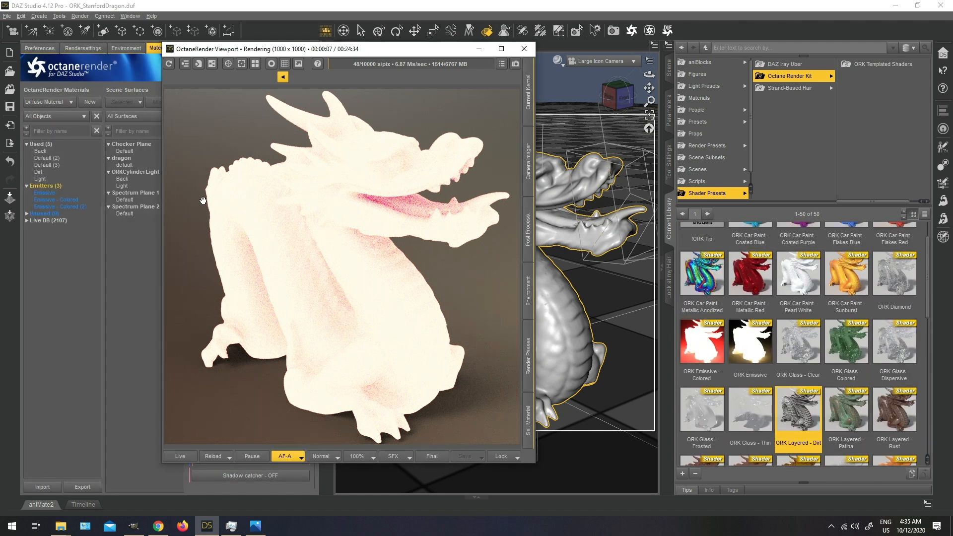
pyautogui.click(862, 423)
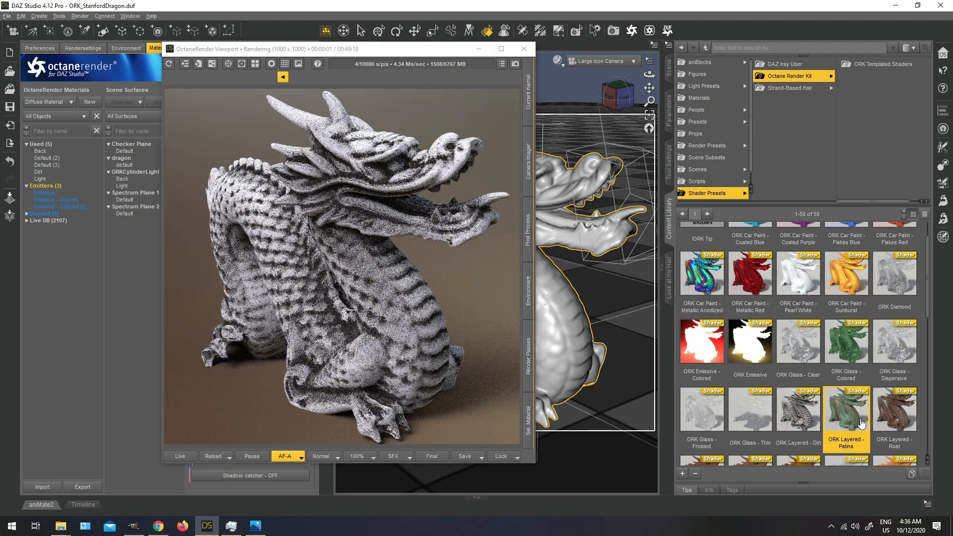
pyautogui.doubleClick(862, 424)
pyautogui.doubleClick(905, 419)
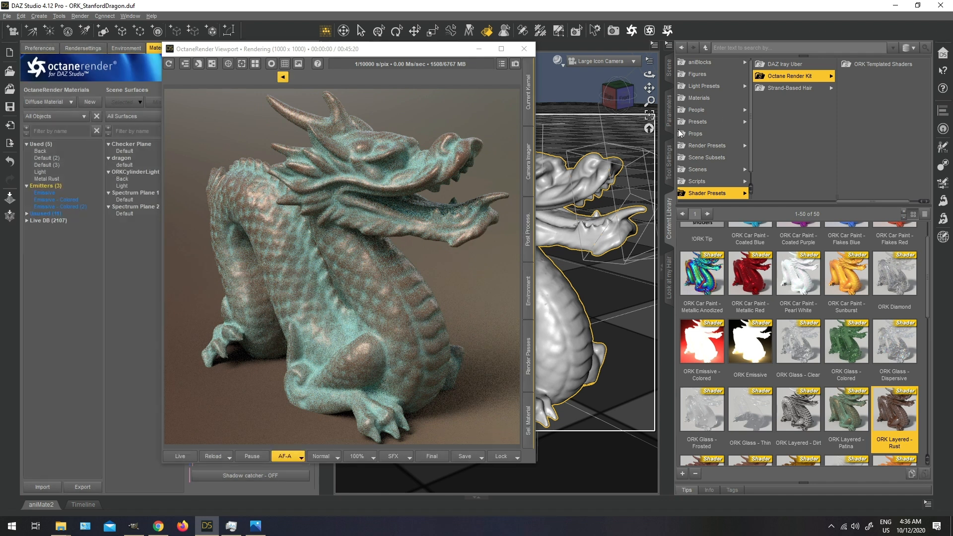
# - Load the dragon's Metal Rust material into the Nodegraph Editor and compare its Dirt Texture mix nodes with the Quick Edit settings
pyautogui.moveTo(400, 51); pyautogui.dragTo(701, 48)
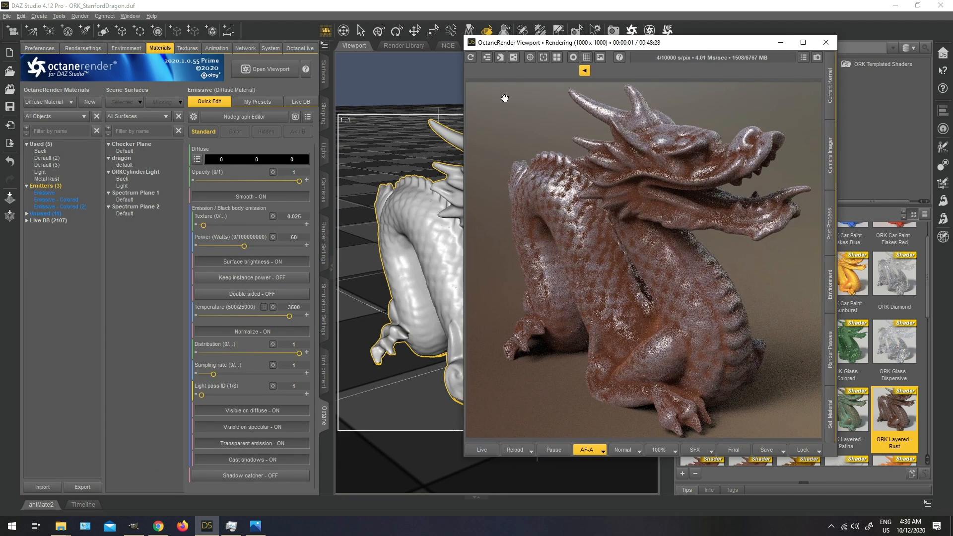
pyautogui.click(448, 45)
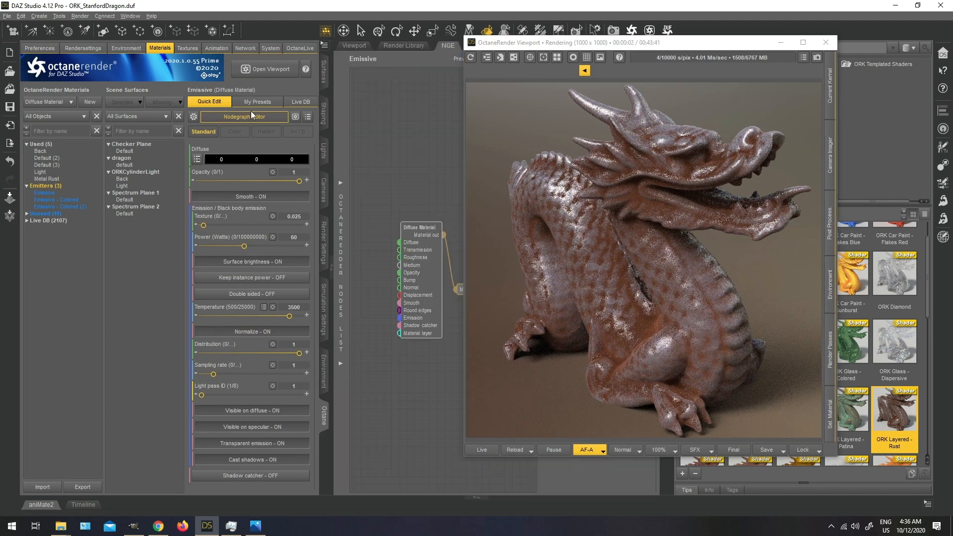
pyautogui.click(127, 164)
pyautogui.moveTo(577, 48); pyautogui.dragTo(124, 91)
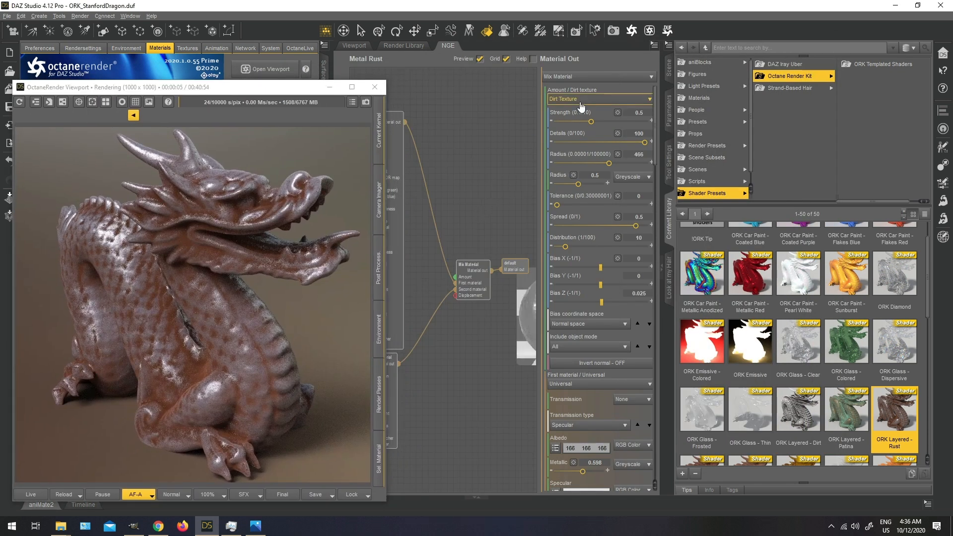
pyautogui.moveTo(199, 89); pyautogui.dragTo(607, 50)
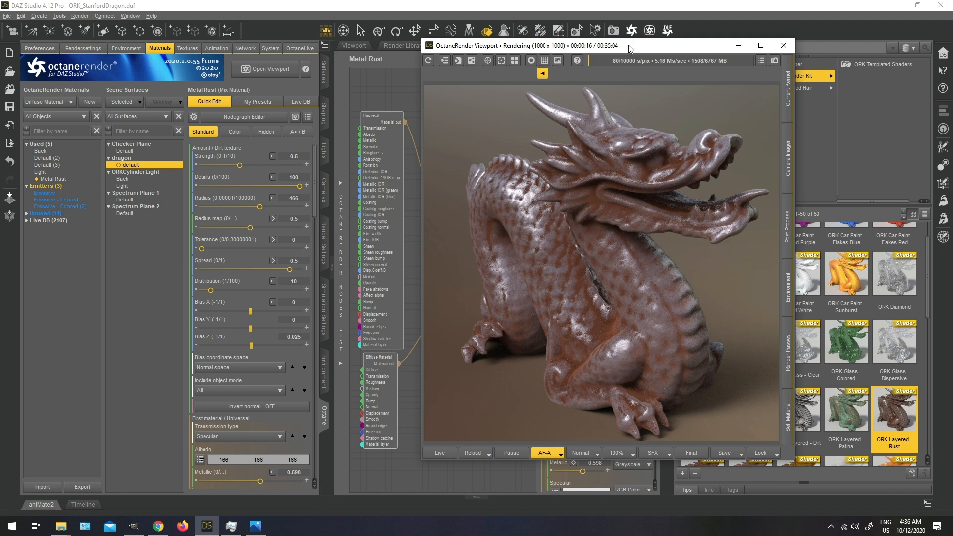
pyautogui.moveTo(630, 48); pyautogui.dragTo(318, 68)
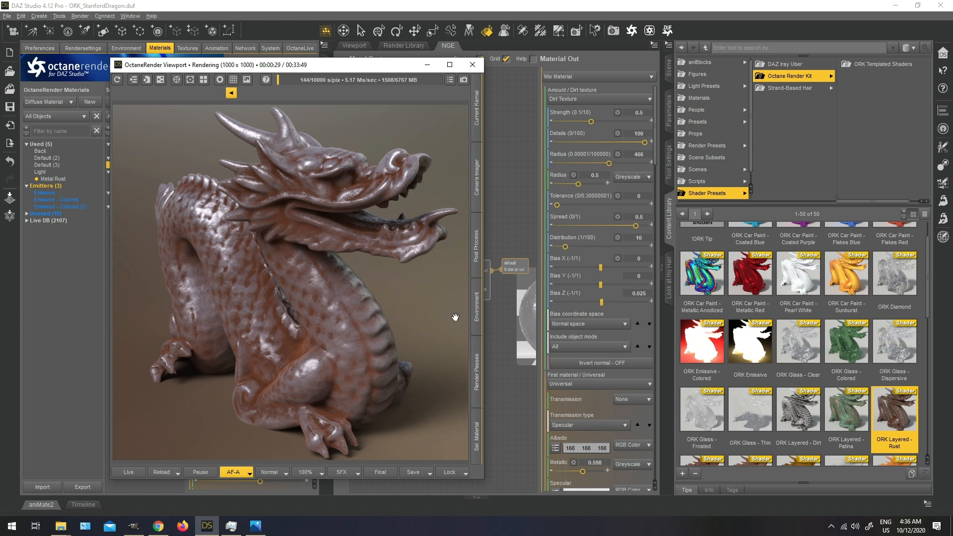
# - Apply ORK Liquid - Orange Juice and then ORK Liquid - Milk to the dragon
pyautogui.moveTo(931, 287); pyautogui.dragTo(936, 328)
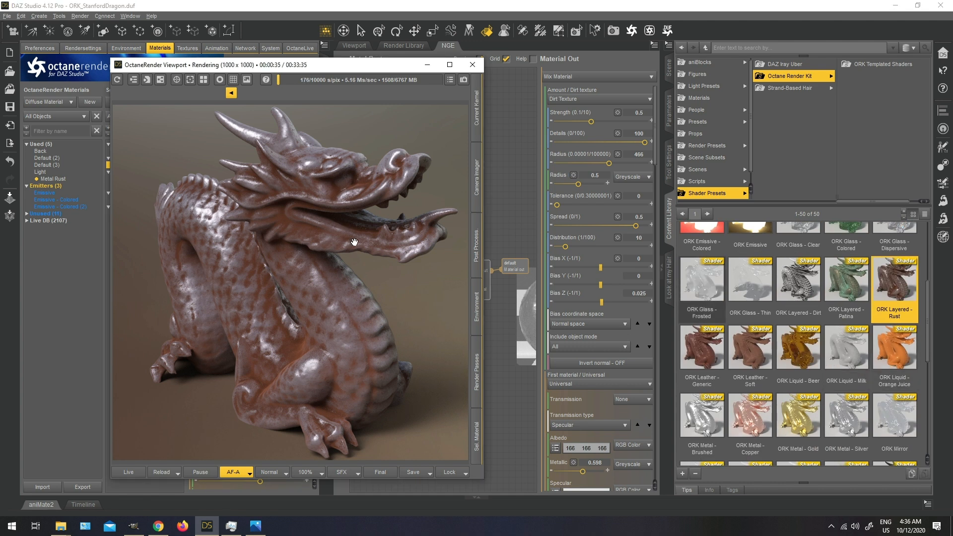
pyautogui.doubleClick(913, 355)
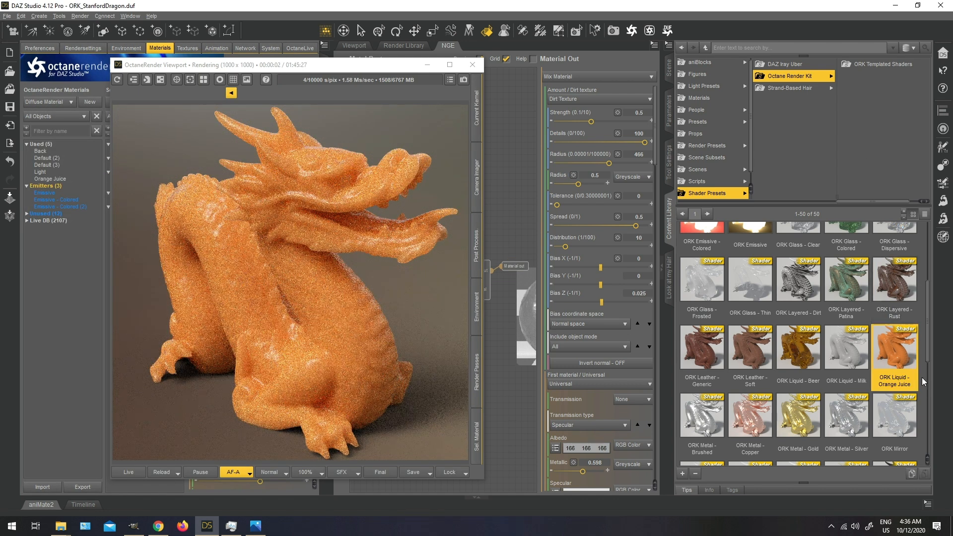
pyautogui.doubleClick(847, 351)
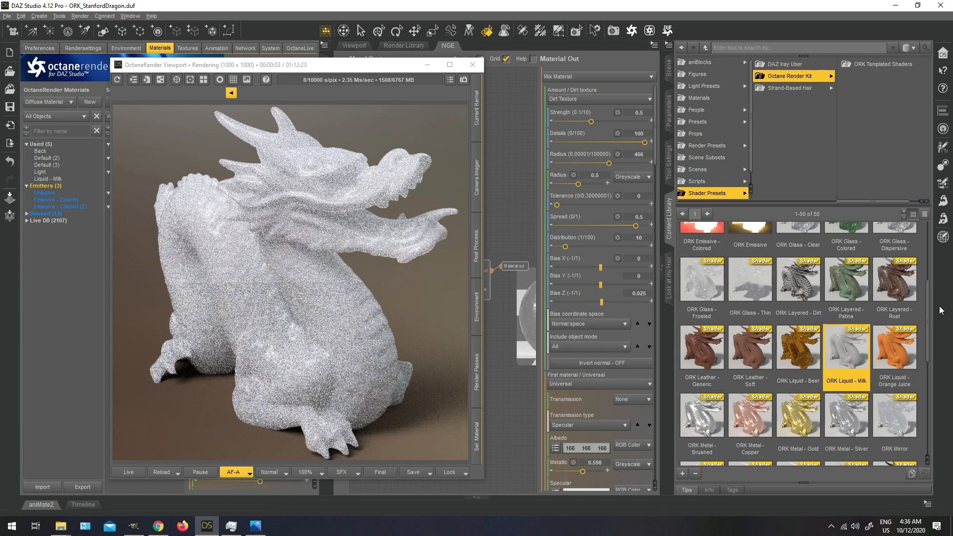
# - Apply the metal shaders ORK Metal - Brushed, Copper, Gold and Silver to the dragon in turn
pyautogui.moveTo(931, 319); pyautogui.dragTo(934, 346)
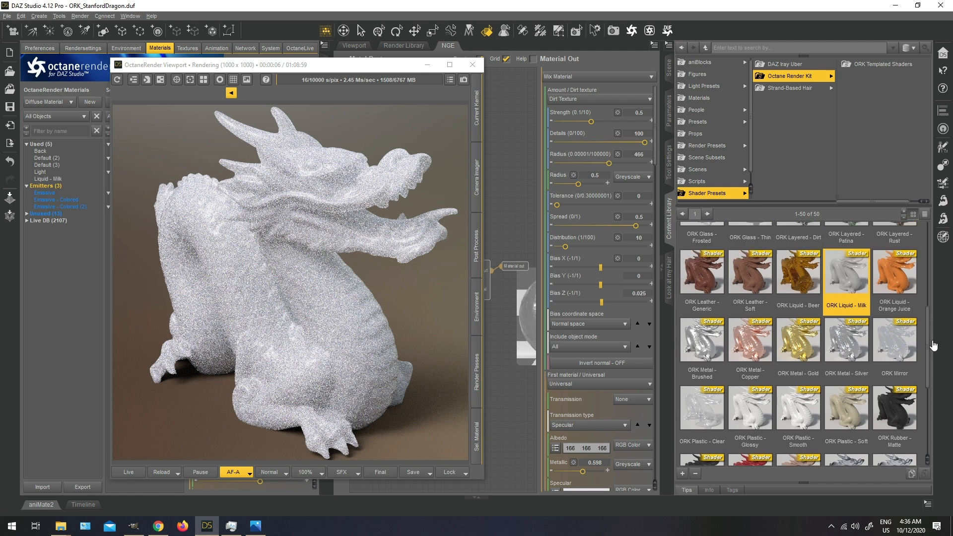
pyautogui.doubleClick(703, 352)
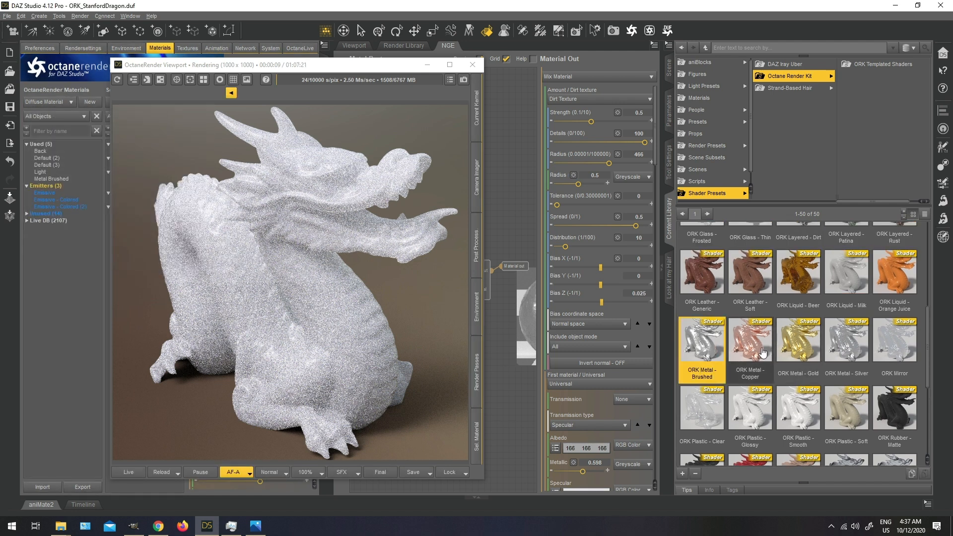
pyautogui.doubleClick(760, 347)
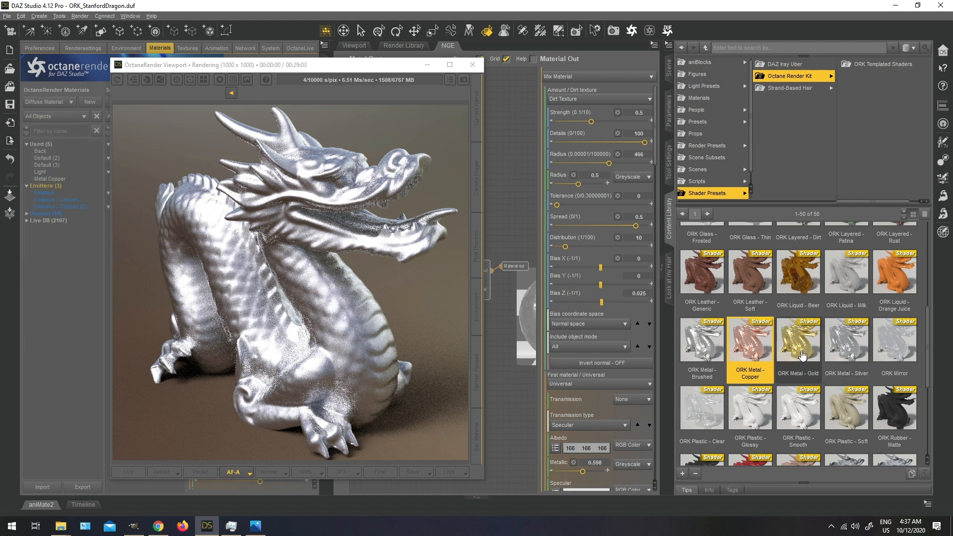
pyautogui.doubleClick(819, 350)
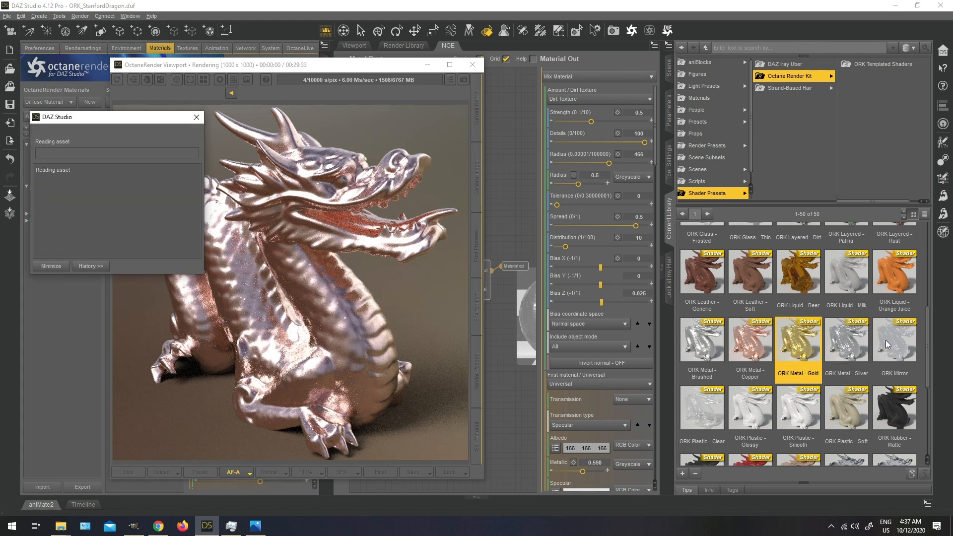
pyautogui.doubleClick(852, 343)
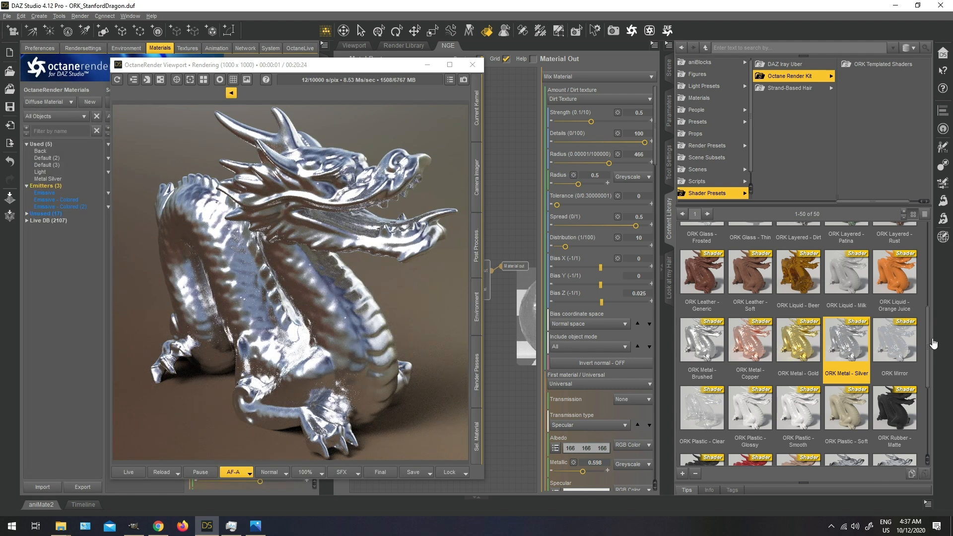
# - Apply ORK Rubber - Matte and then ORK Silk to the dragon
pyautogui.moveTo(933, 342); pyautogui.dragTo(922, 385)
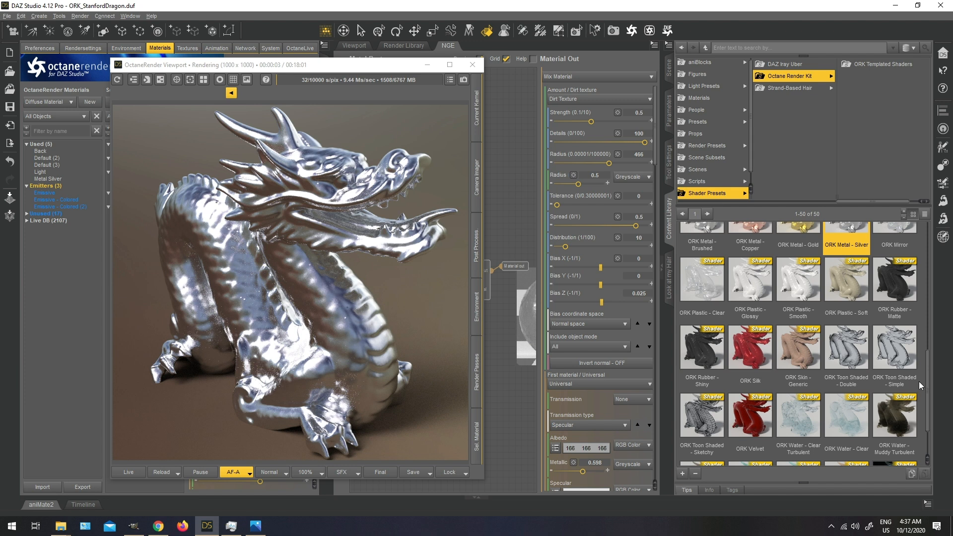
pyautogui.doubleClick(899, 280)
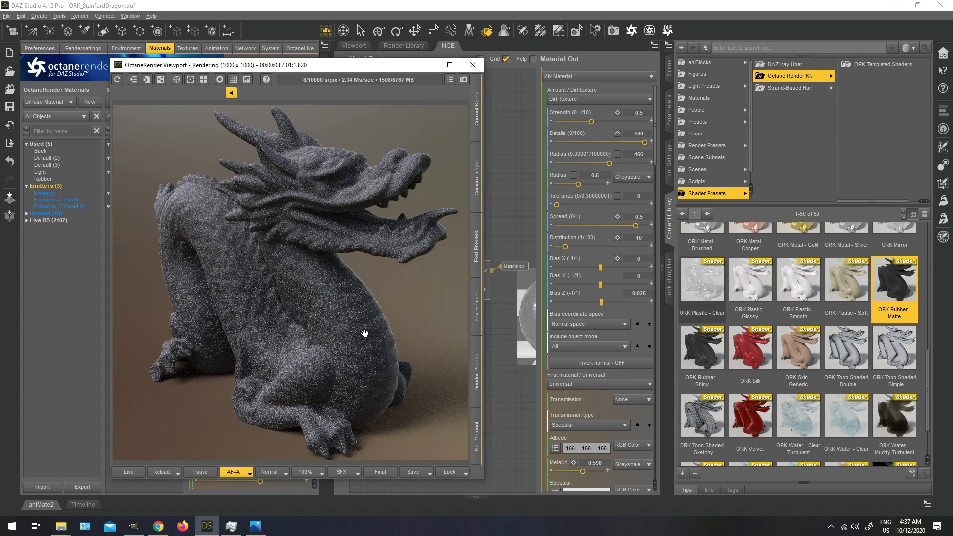
pyautogui.click(758, 357)
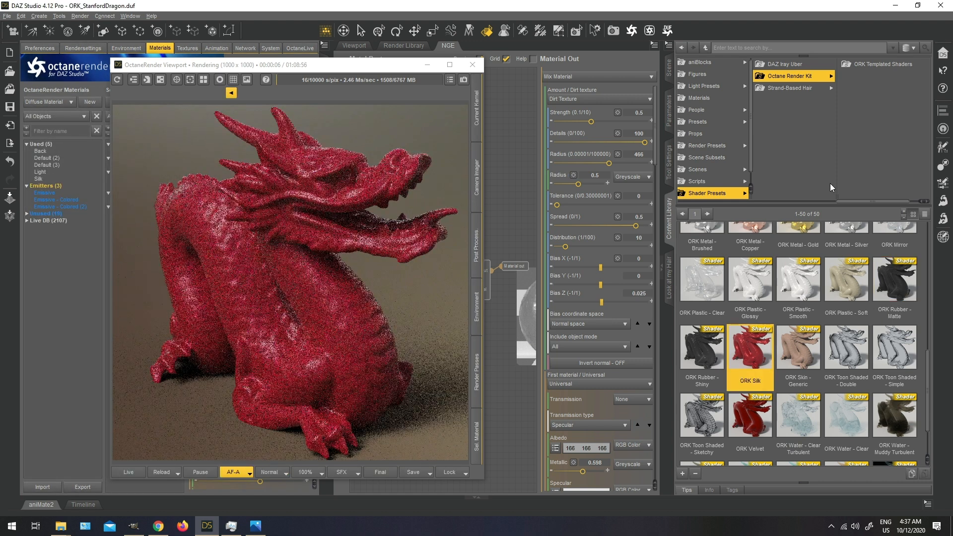
# - Load the dragon's Silk material into the Nodegraph Editor and examine the Noise node connected to its bump input
pyautogui.moveTo(337, 68); pyautogui.dragTo(744, 54)
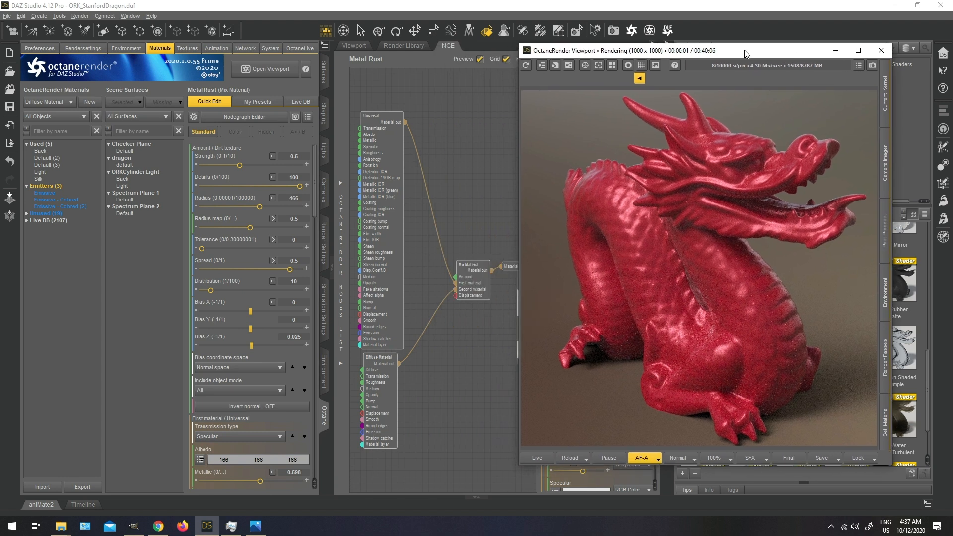
pyautogui.click(137, 165)
pyautogui.moveTo(667, 52); pyautogui.dragTo(142, 74)
pyautogui.click(390, 356)
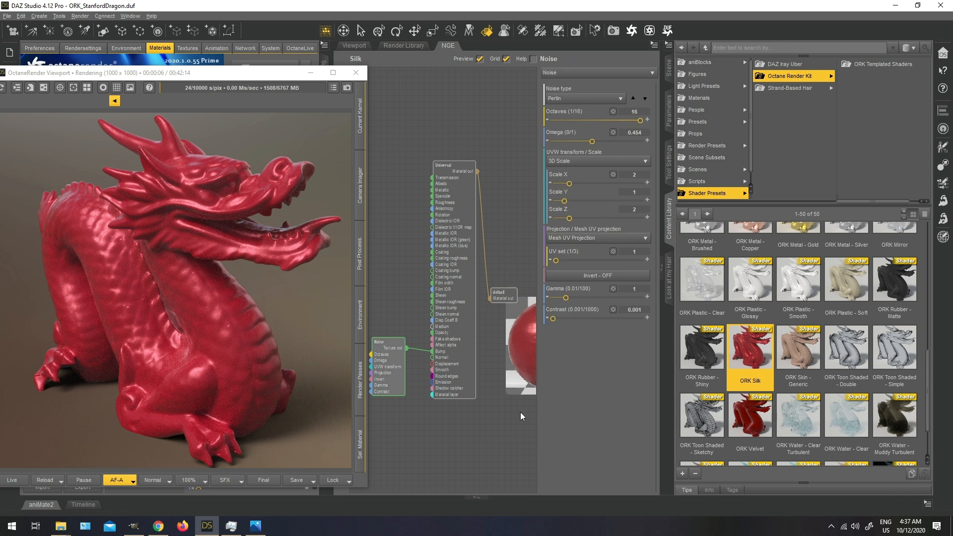
pyautogui.click(295, 268)
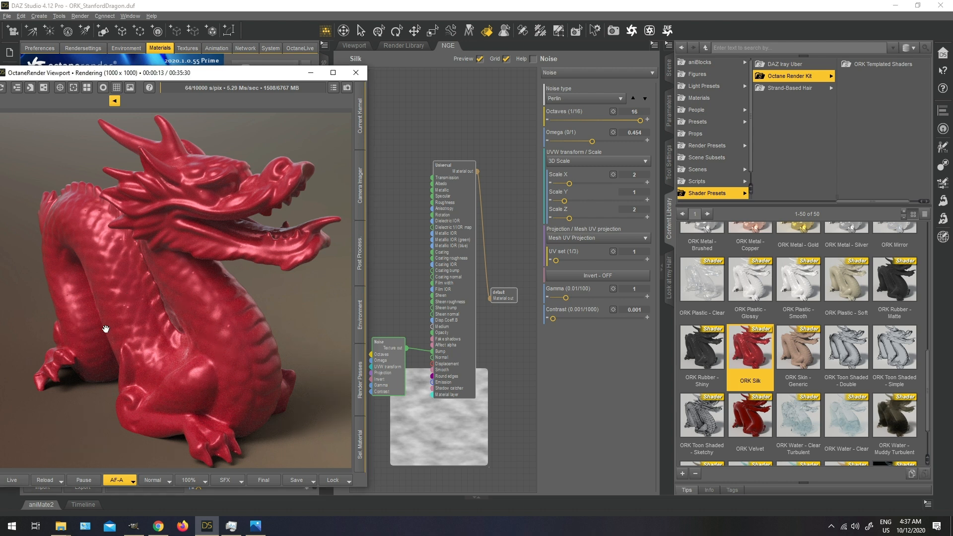
# - Apply the shaders ORK Leather - Generic and then ORK Leather - Soft to the dragon
pyautogui.scroll(3, 755, 359)
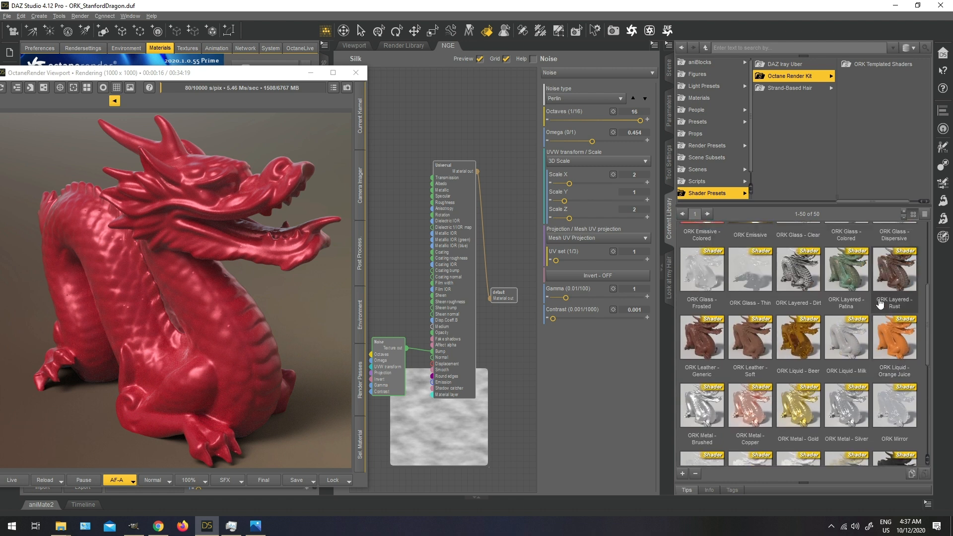
pyautogui.doubleClick(702, 348)
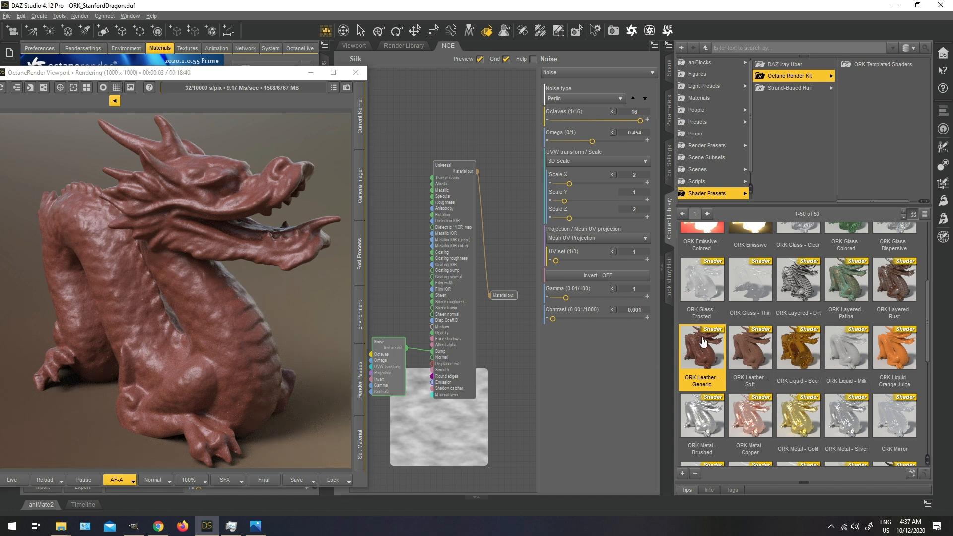
pyautogui.click(765, 356)
pyautogui.doubleClick(760, 358)
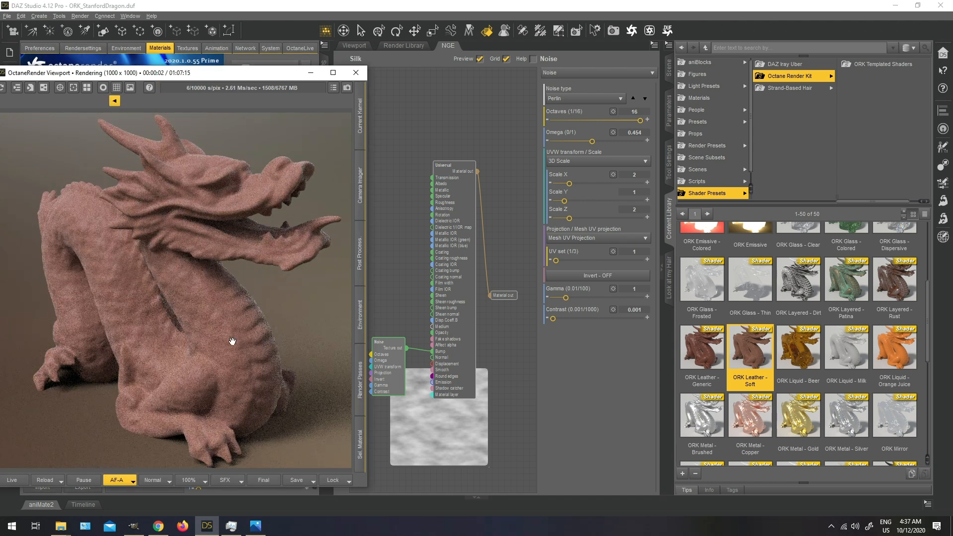
# - Apply ORK Velvet and then ORK Water - Clear to the dragon
pyautogui.scroll(-5, 874, 356)
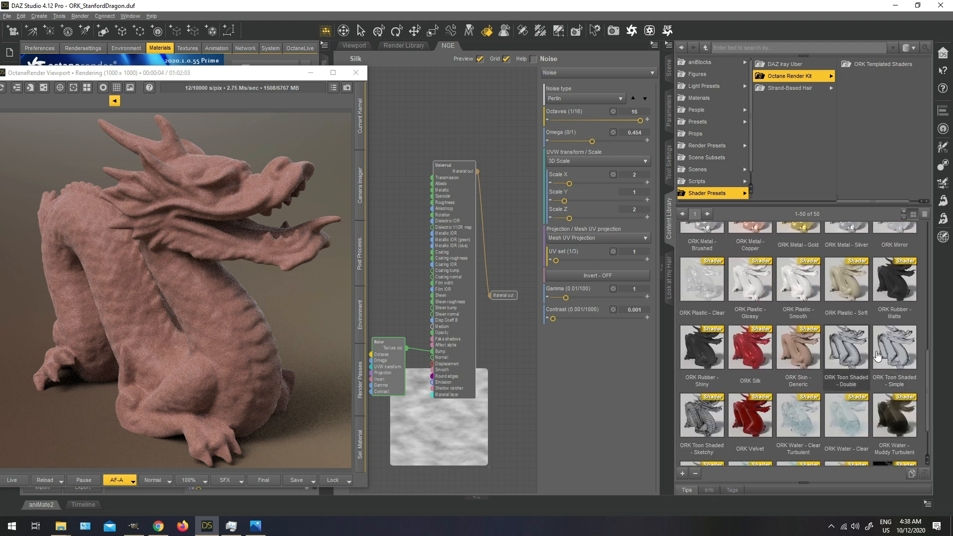
pyautogui.scroll(-2, 874, 355)
pyautogui.doubleClick(763, 373)
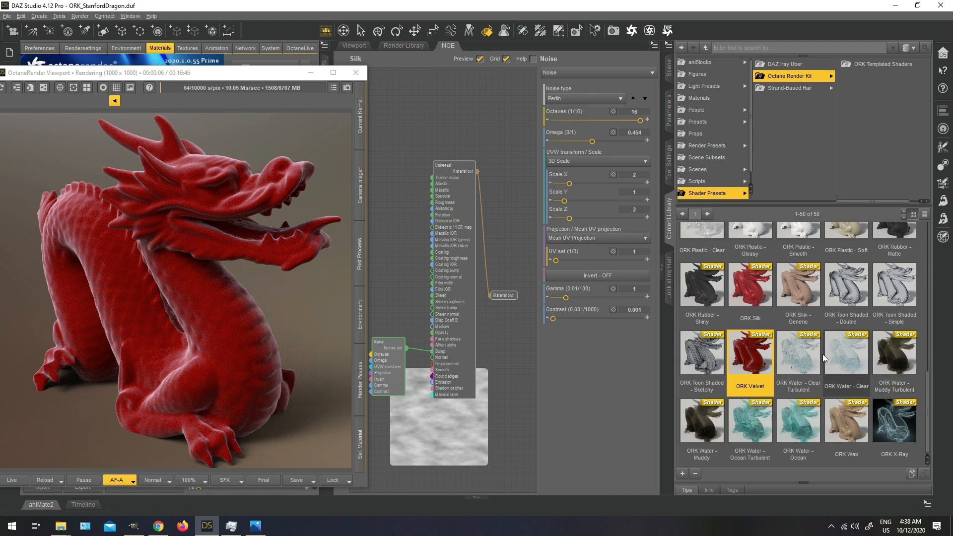
pyautogui.click(851, 358)
pyautogui.doubleClick(851, 358)
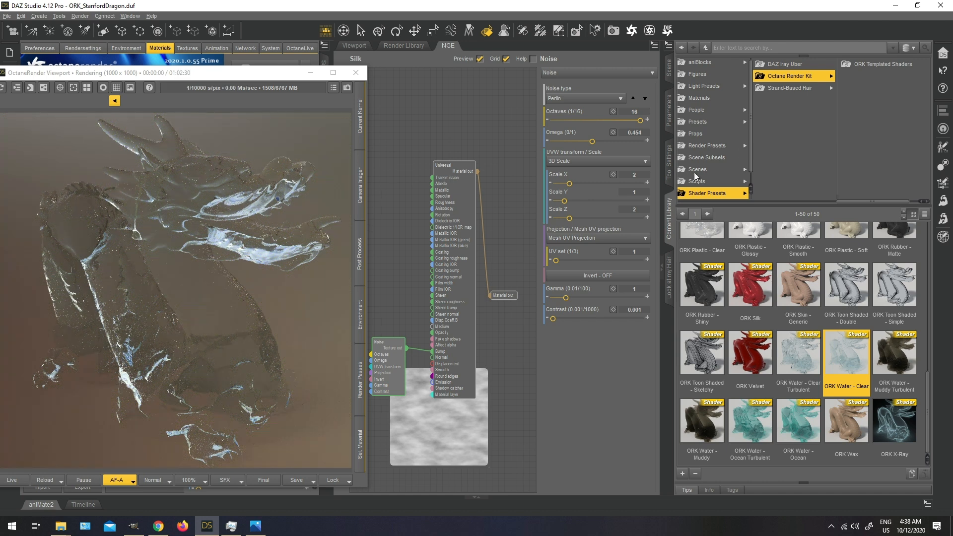
# - Load the dragon's clear water material into the Nodegraph Editor, keeping the render window out of the way
pyautogui.moveTo(235, 76); pyautogui.dragTo(271, 165)
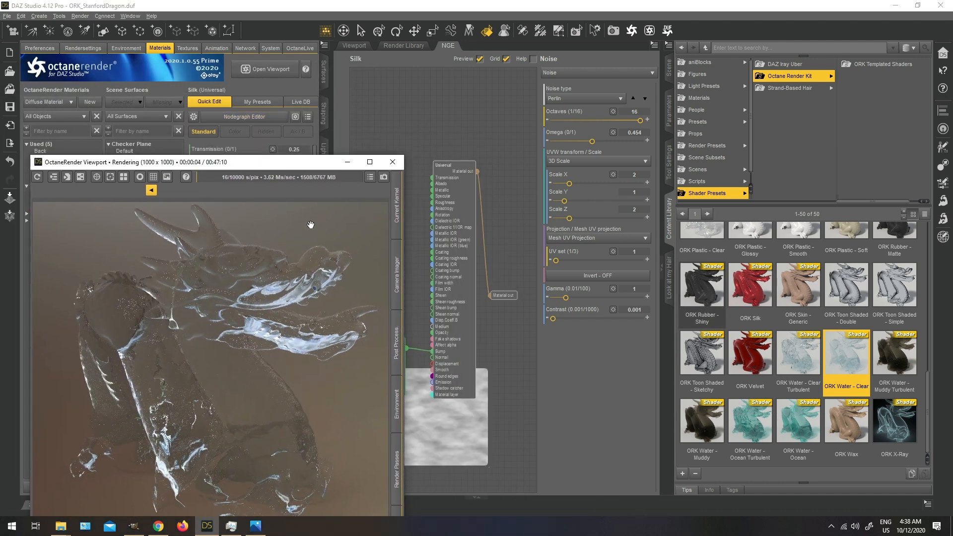
pyautogui.moveTo(268, 167); pyautogui.dragTo(619, 141)
pyautogui.click(131, 164)
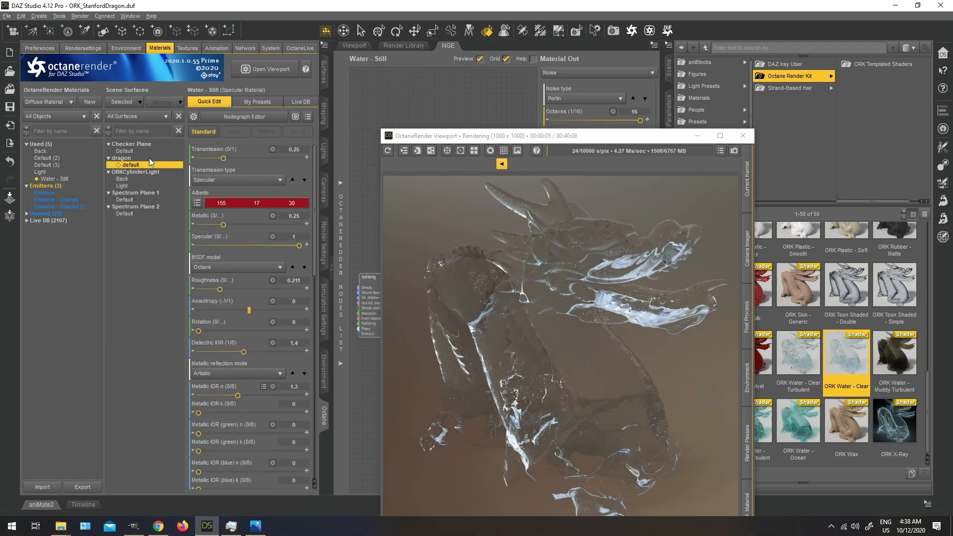
pyautogui.moveTo(549, 135); pyautogui.dragTo(237, 104)
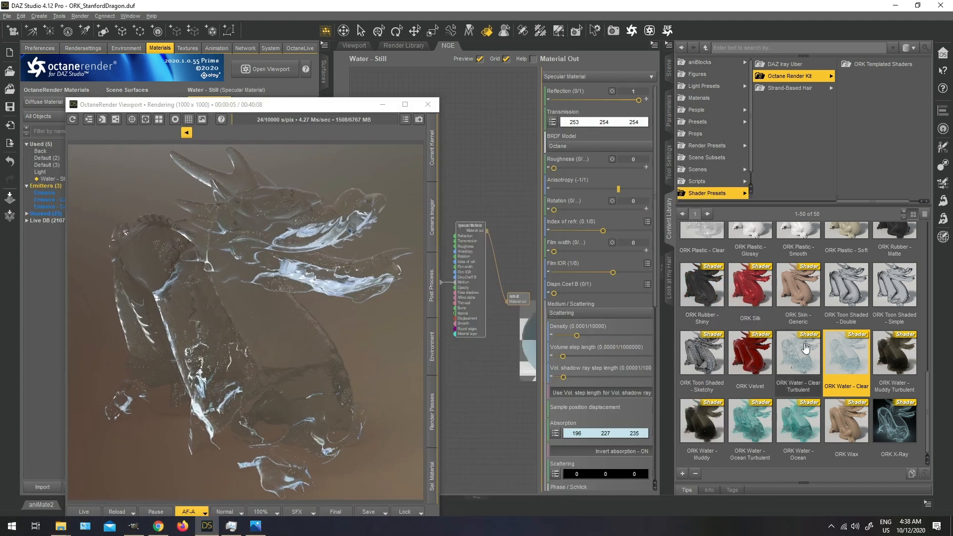
# - Apply ORK Water - Clear Turbulent to the dragon and load its default surface material into the Nodegraph Editor
pyautogui.click(805, 351)
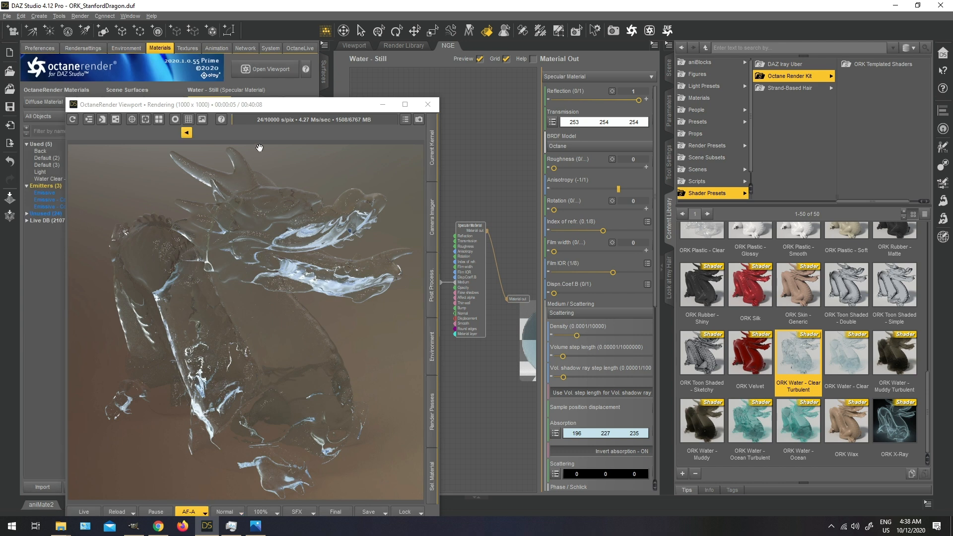
pyautogui.moveTo(261, 103); pyautogui.dragTo(604, 85)
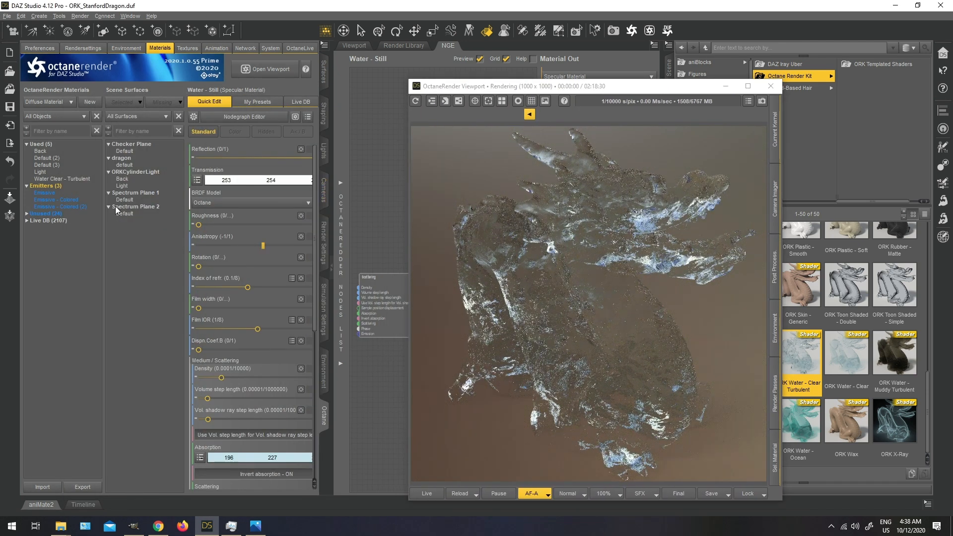
pyautogui.click(136, 166)
pyautogui.moveTo(579, 88); pyautogui.dragTo(162, 75)
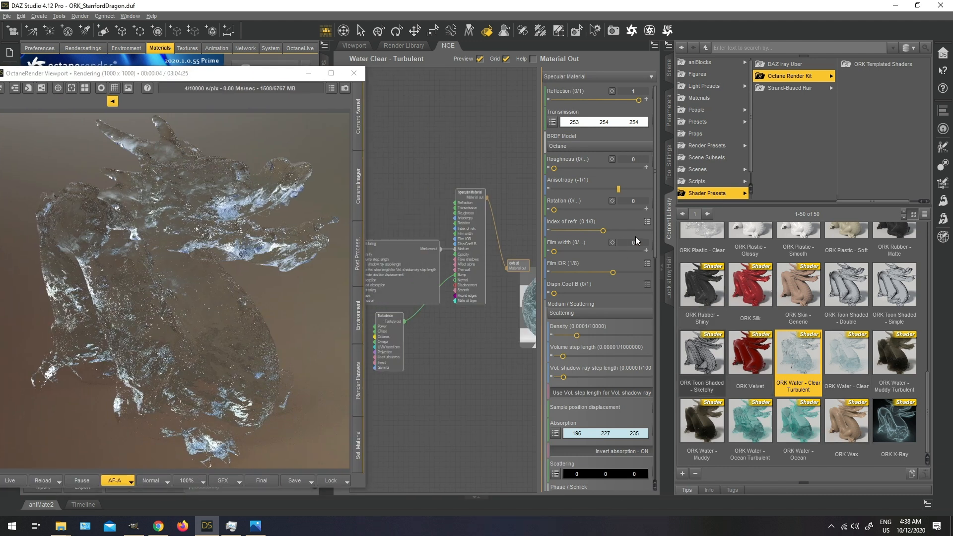
# - Enlarge the node graph area and examine the Turbulence node connected to the clear turbulent water's bump input
pyautogui.click(662, 267)
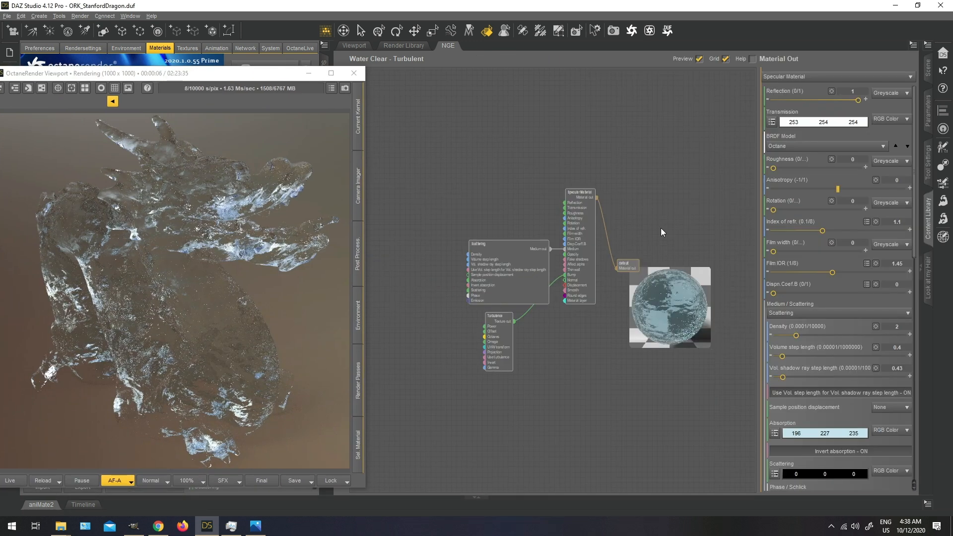
pyautogui.scroll(2, 661, 229)
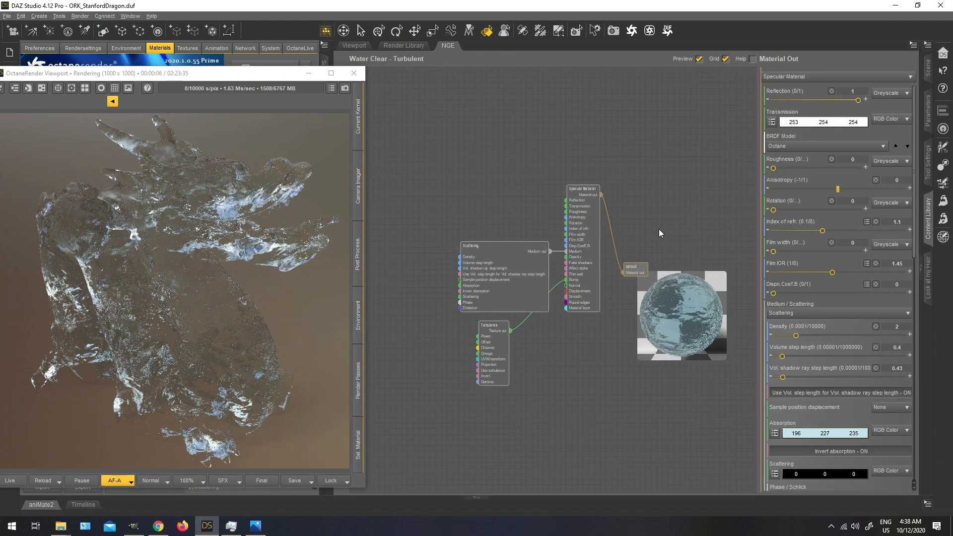
pyautogui.click(493, 371)
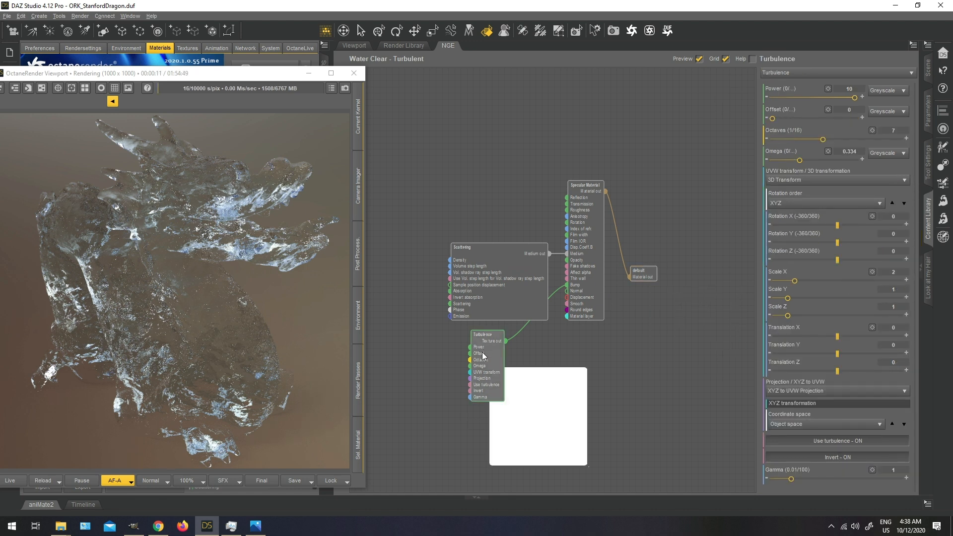
pyautogui.moveTo(493, 268); pyautogui.dragTo(490, 264)
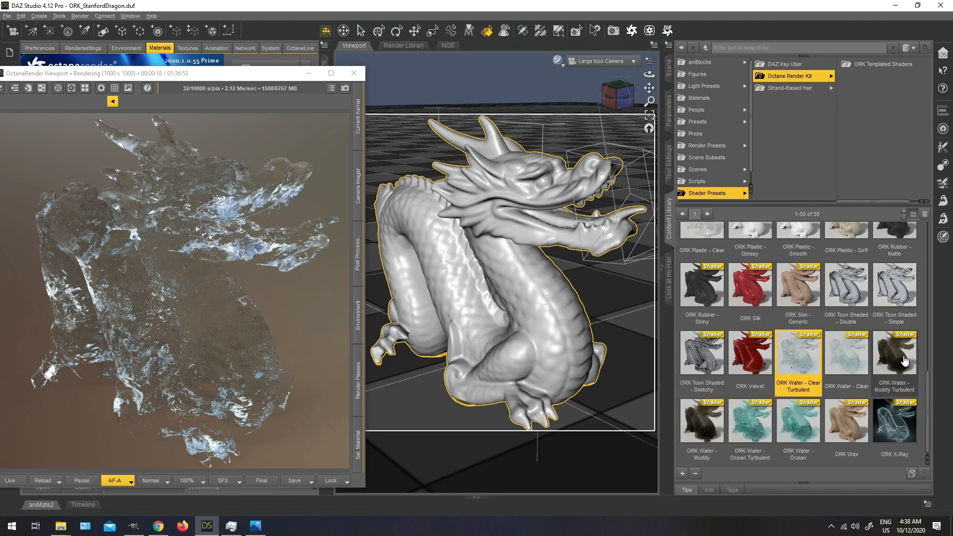
# - Apply ORK Water - Muddy Turbulent to the dragon and load its default surface material into the Nodegraph Editor
pyautogui.click(906, 362)
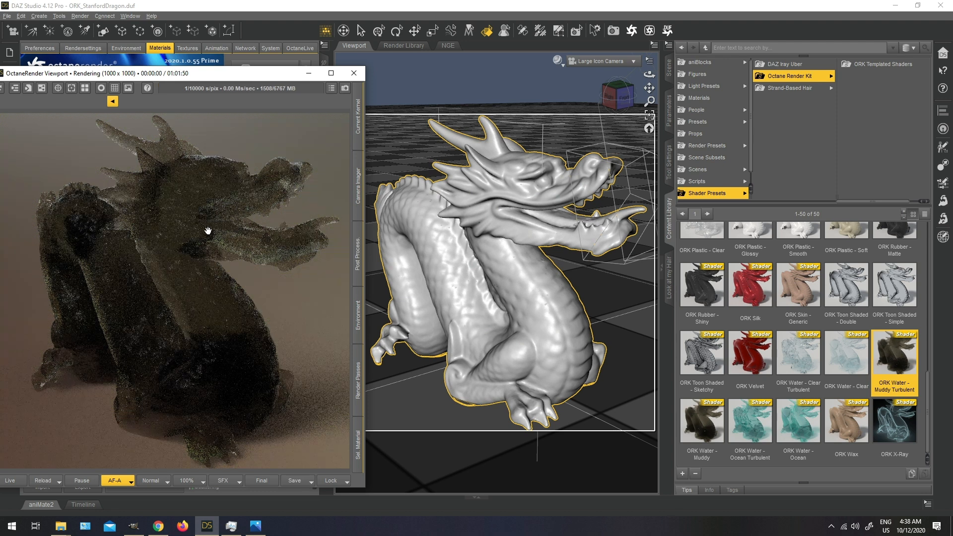
pyautogui.moveTo(238, 73); pyautogui.dragTo(247, 151)
pyautogui.click(245, 117)
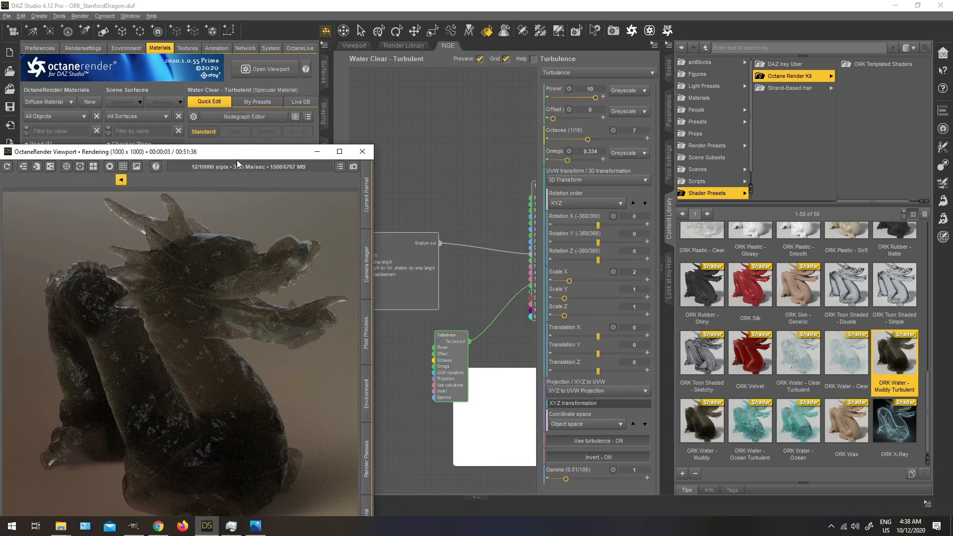
pyautogui.moveTo(241, 152); pyautogui.dragTo(605, 121)
pyautogui.click(143, 166)
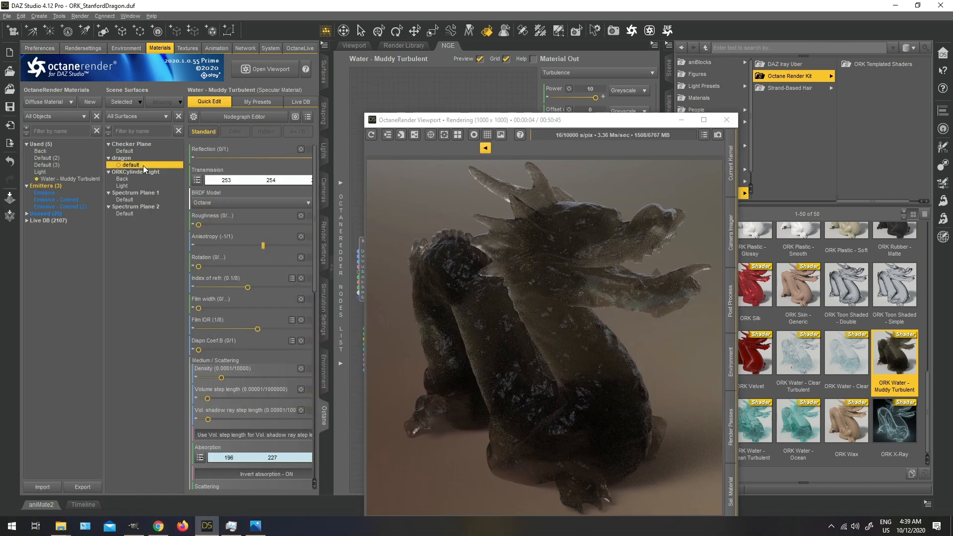
pyautogui.moveTo(565, 126); pyautogui.dragTo(225, 97)
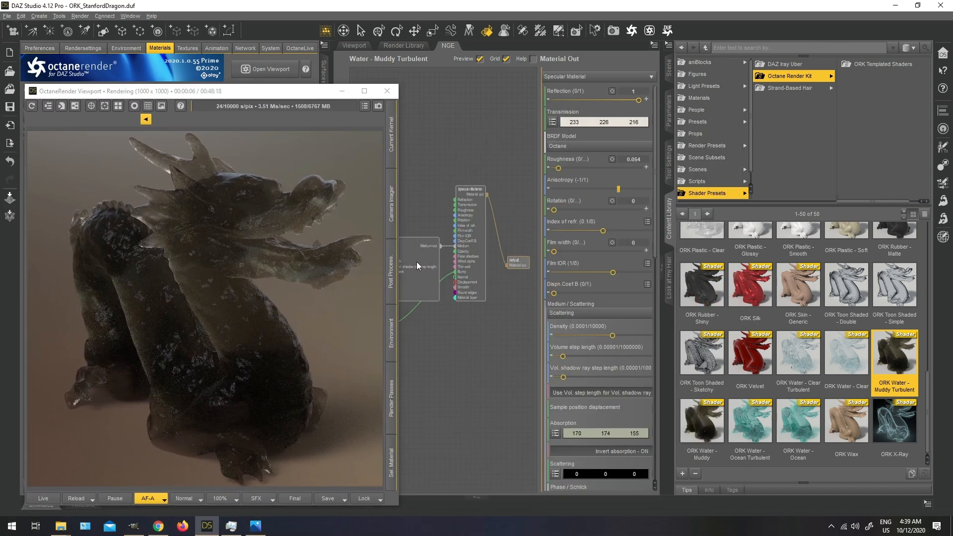
# - Set the muddy water's Turbulence node to a Power of 1 and Octaves of 10
pyautogui.click(665, 267)
pyautogui.click(497, 342)
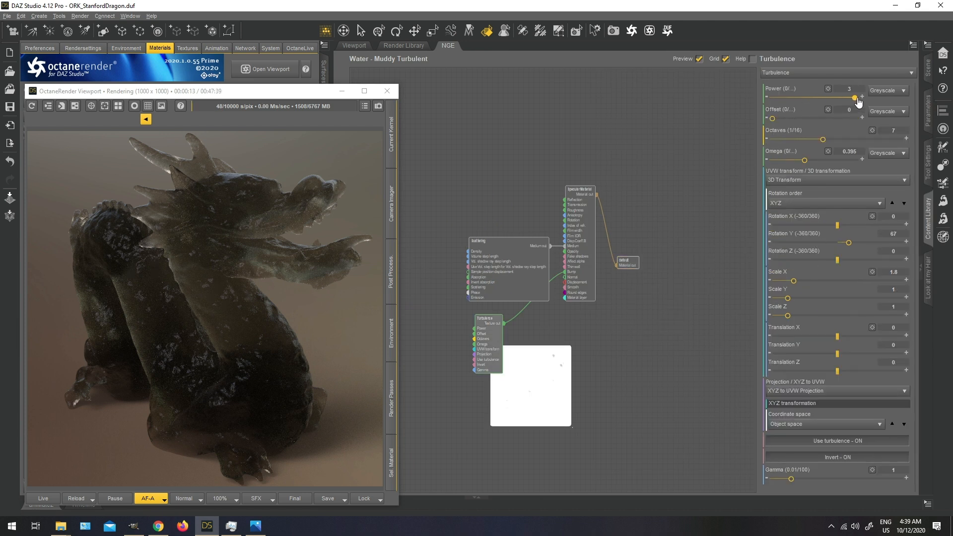
pyautogui.moveTo(857, 99); pyautogui.dragTo(827, 102)
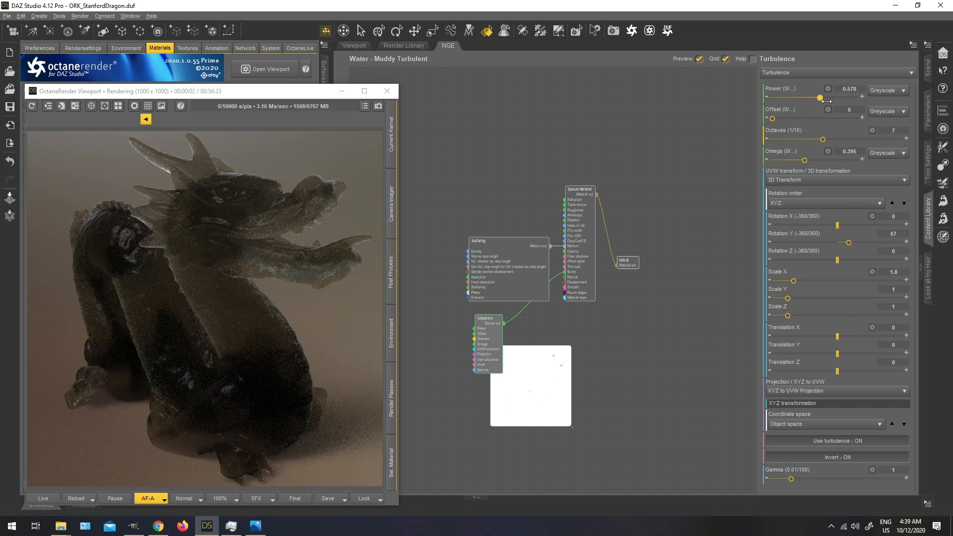
pyautogui.moveTo(826, 101); pyautogui.dragTo(881, 102)
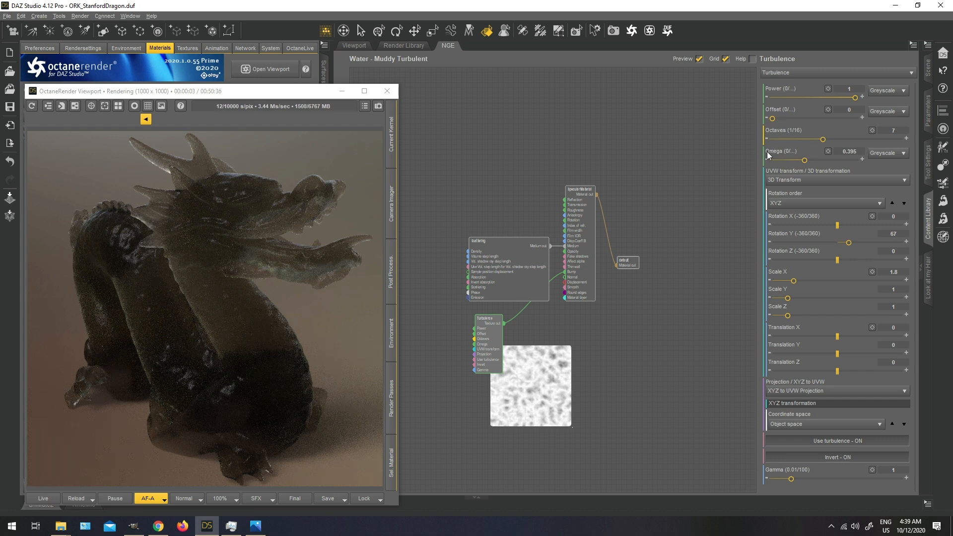
pyautogui.moveTo(823, 141); pyautogui.dragTo(903, 139)
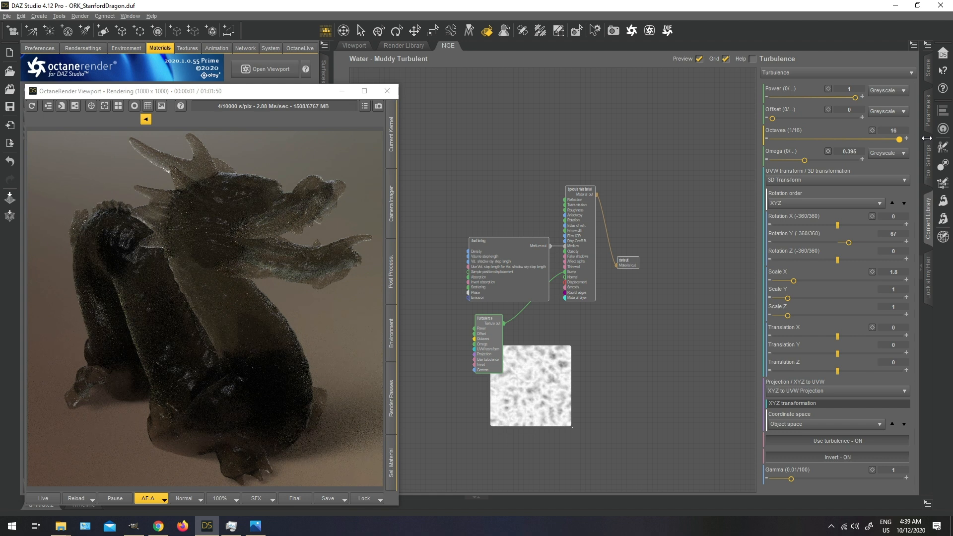
pyautogui.moveTo(900, 139); pyautogui.dragTo(856, 141)
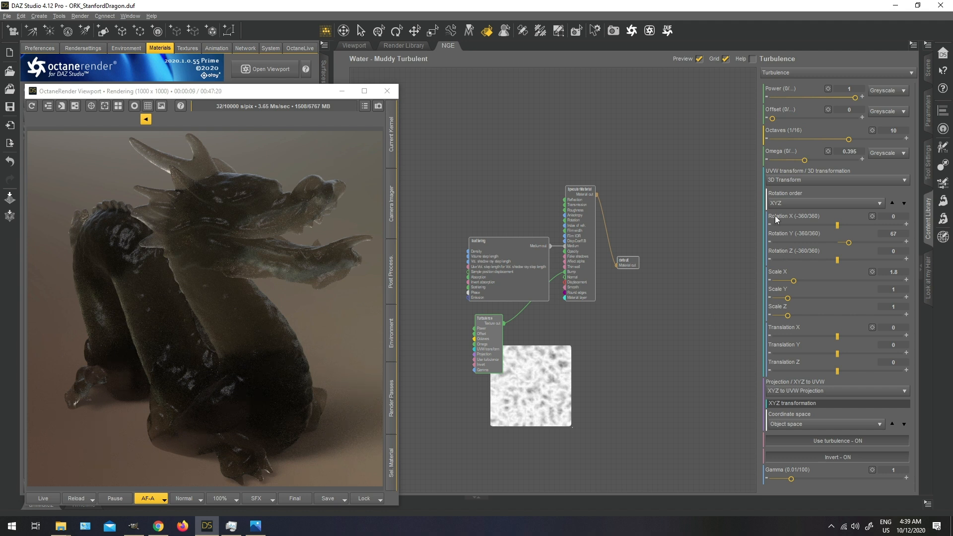
pyautogui.click(255, 106)
pyautogui.click(379, 70)
pyautogui.moveTo(323, 91); pyautogui.dragTo(732, 60)
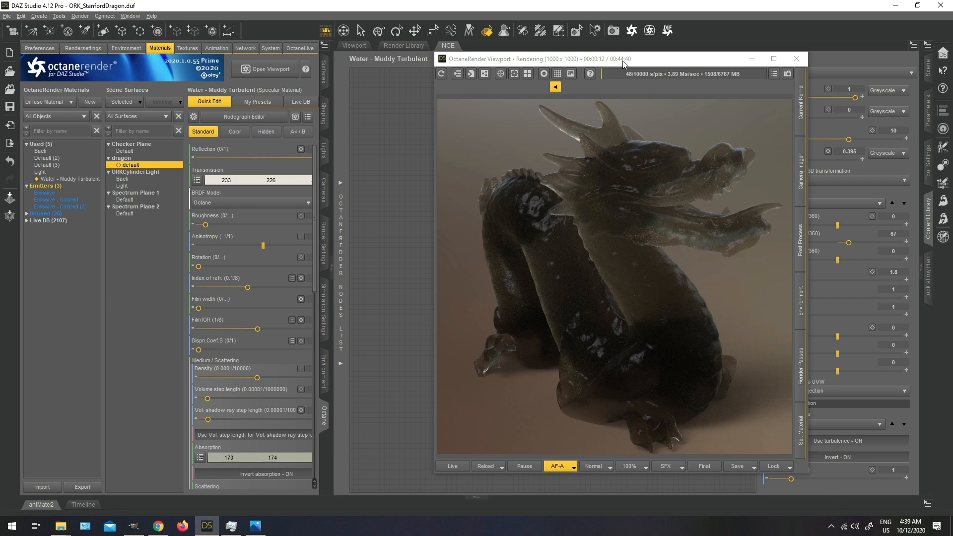
pyautogui.moveTo(625, 64); pyautogui.dragTo(220, 72)
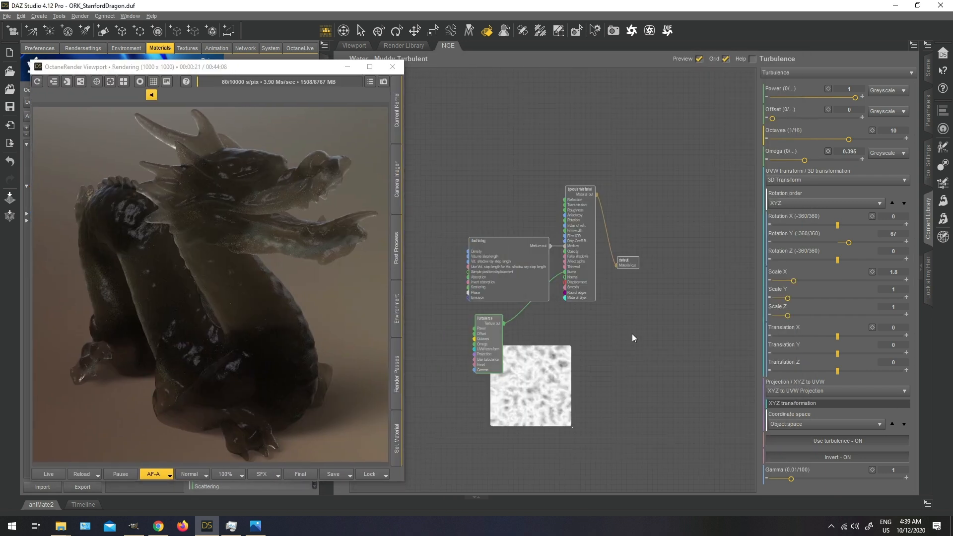
# - Change the Turbulence node's UVW transform to 2D Transform and set its Scale X to 1
pyautogui.click(835, 180)
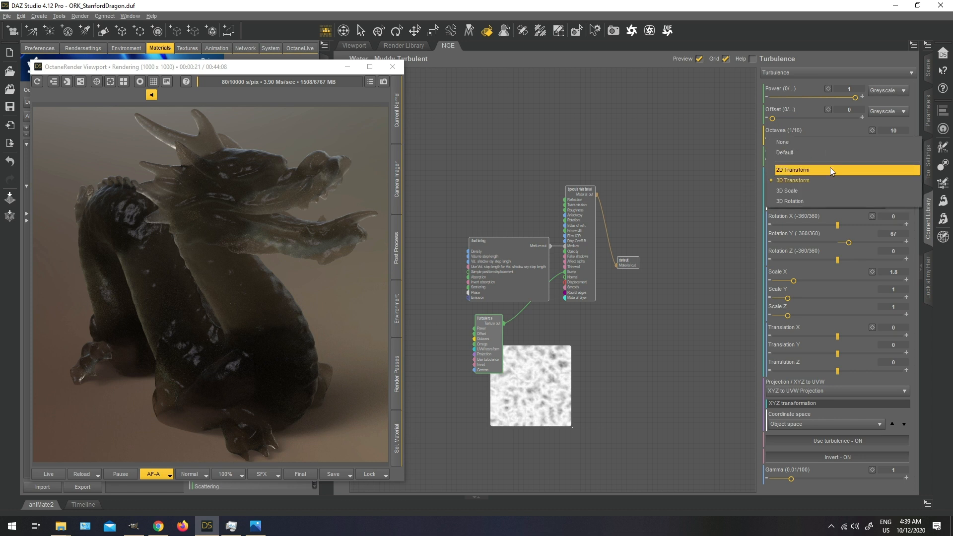
pyautogui.click(831, 168)
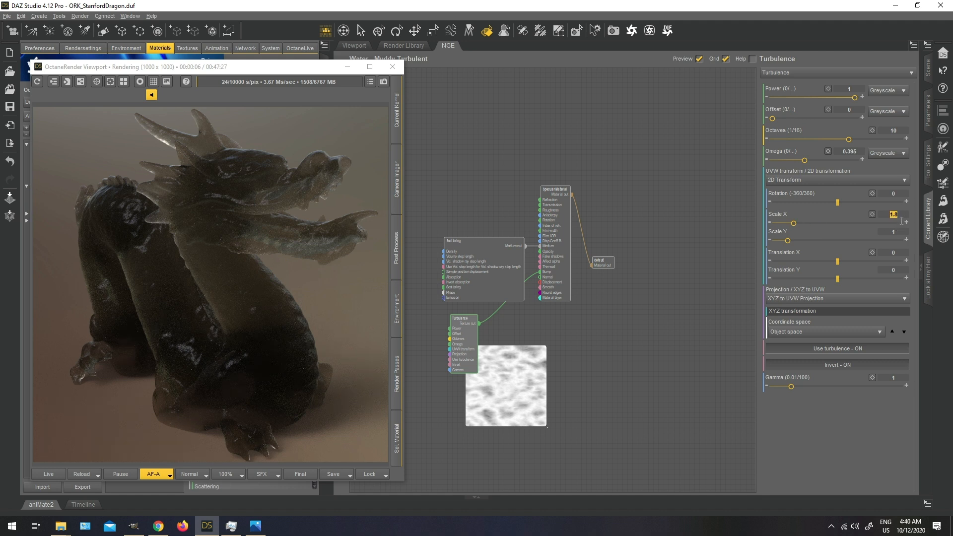
pyautogui.write('1')
pyautogui.press('Return')
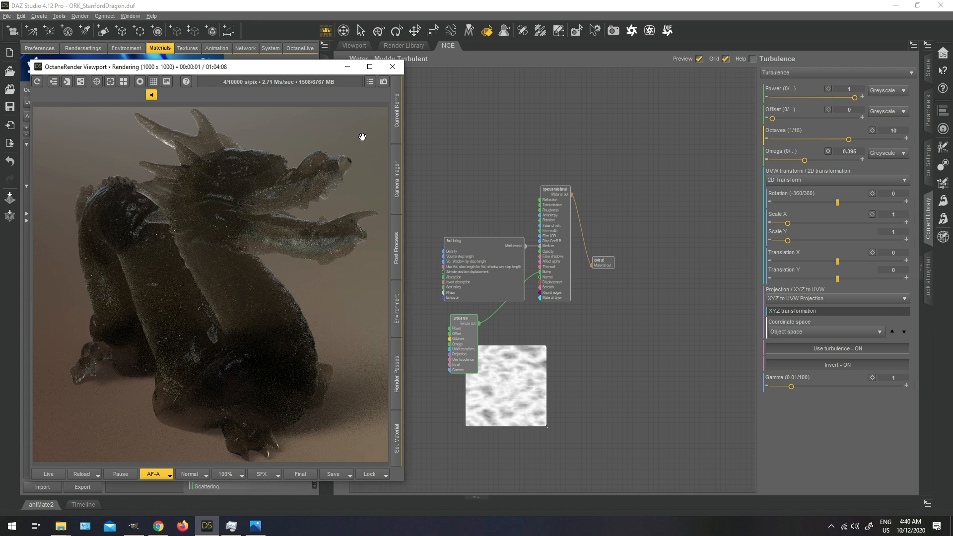
# - Set both Scale X and Scale Y of the Turbulence node's 2D transform to 0.5
pyautogui.moveTo(308, 70)
pyautogui.mouseDown()
pyautogui.moveTo(403, 64)
pyautogui.moveTo(325, 65)
pyautogui.mouseUp()
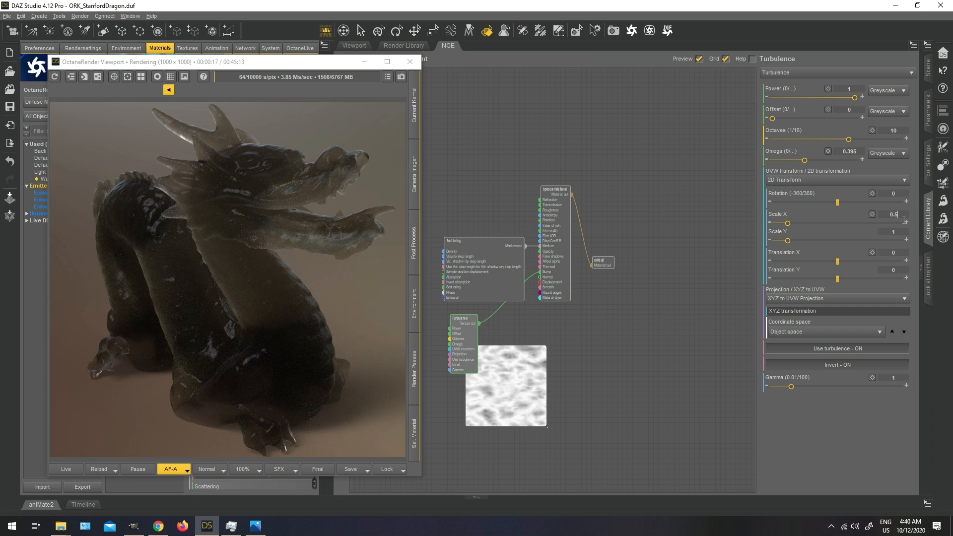
pyautogui.click(907, 232)
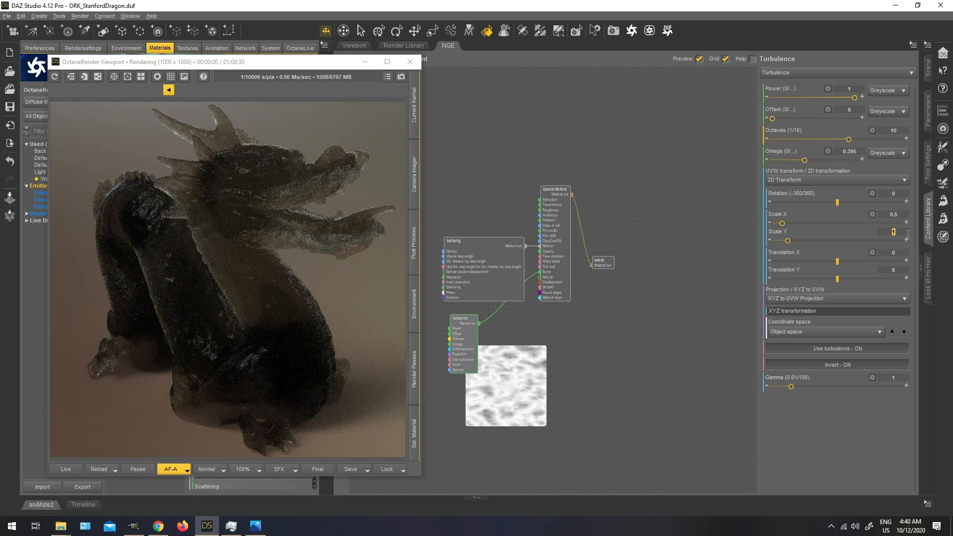
pyautogui.write('0.5')
pyautogui.press('Return')
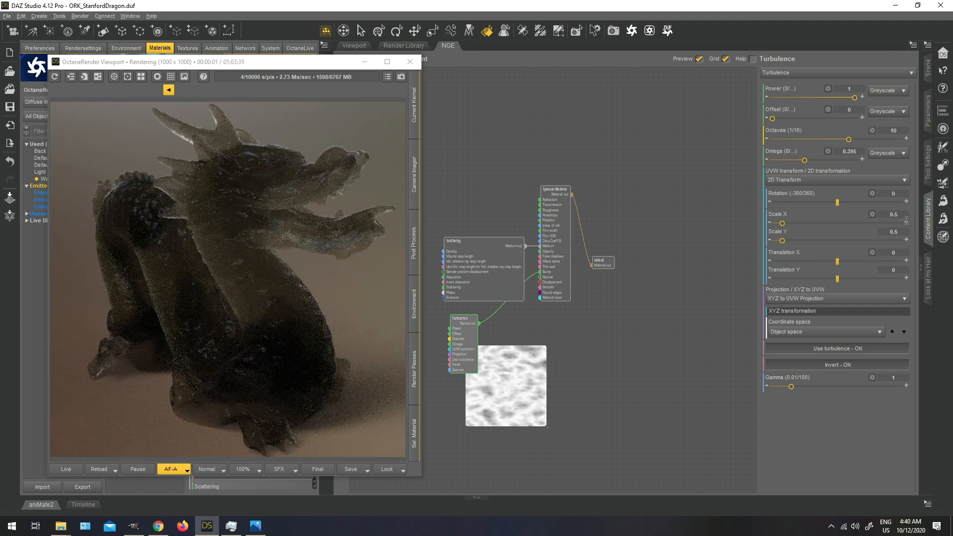
# - Reduce the Turbulence node's Scale X to 0.1
pyautogui.click(906, 217)
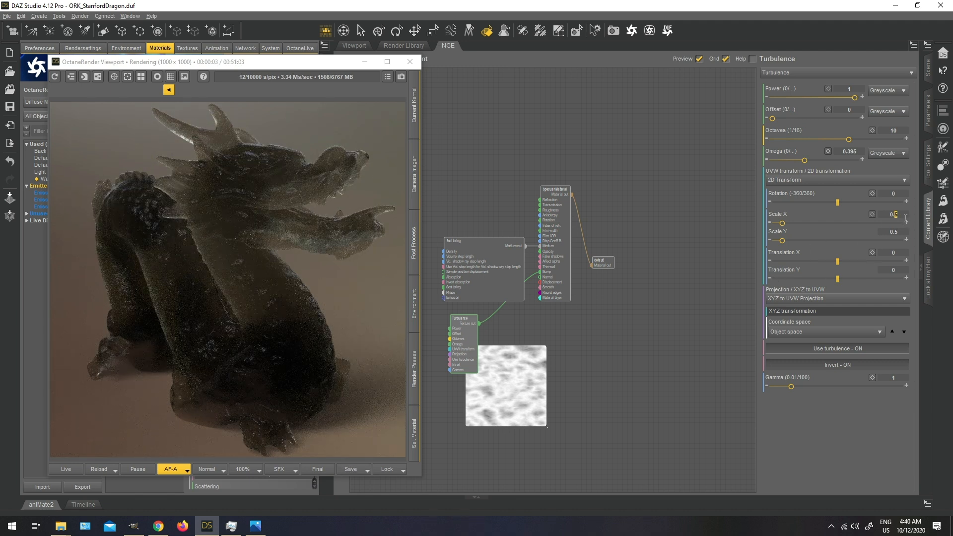
pyautogui.hotkey('shift', 'Left')
pyautogui.press('BackSpace')
pyautogui.click(905, 236)
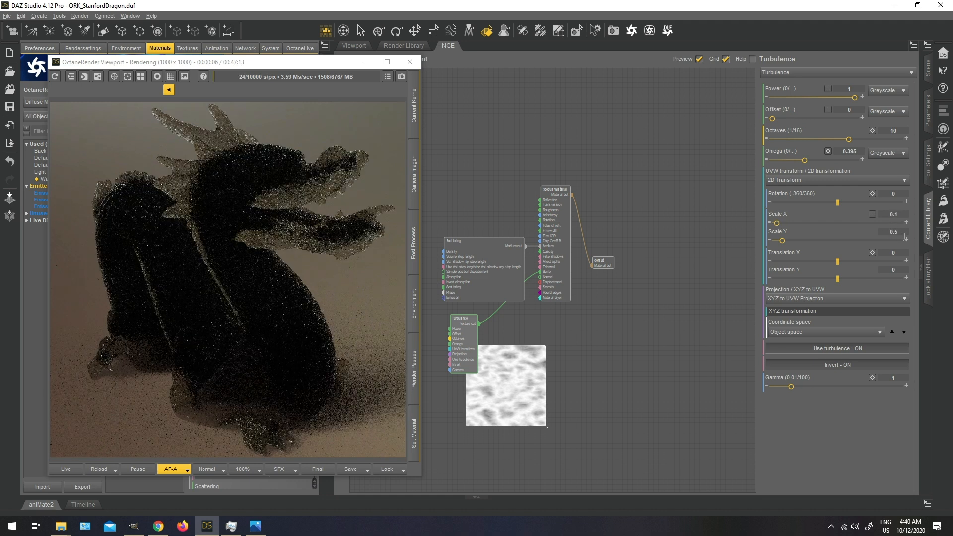
# - Try a Scale Y of 0.1 on the Turbulence node, and set both Scale X and Scale Y to 2
pyautogui.write('0.1')
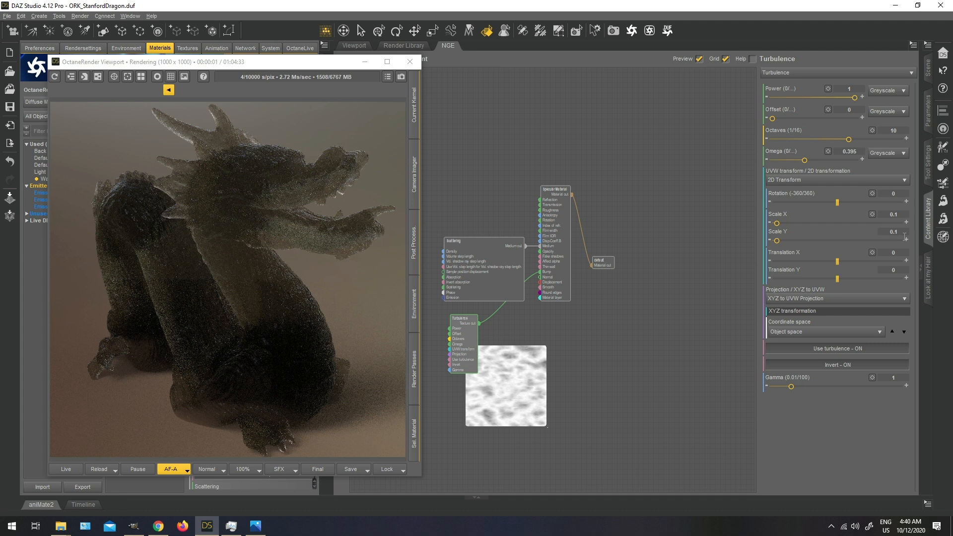
pyautogui.press('Return')
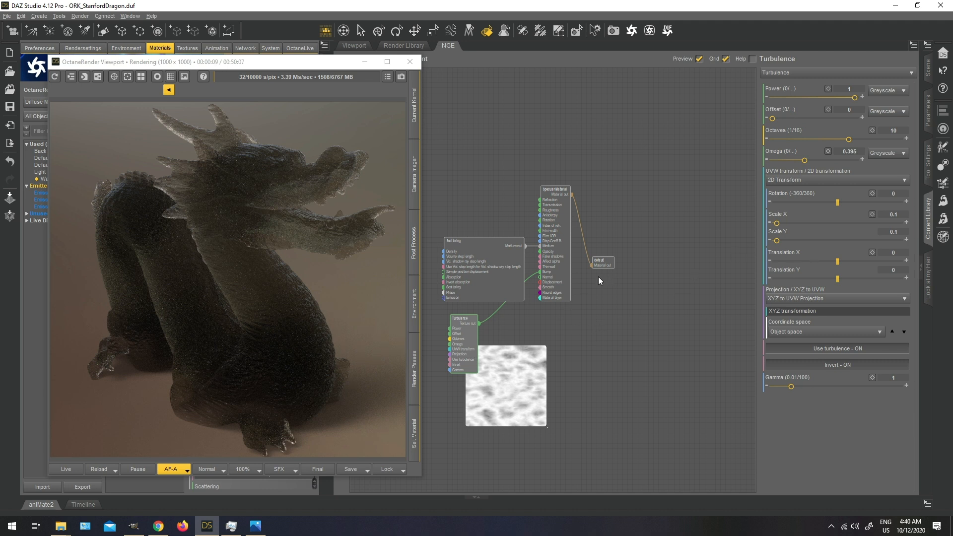
pyautogui.click(902, 215)
pyautogui.write('2')
pyautogui.press('Return')
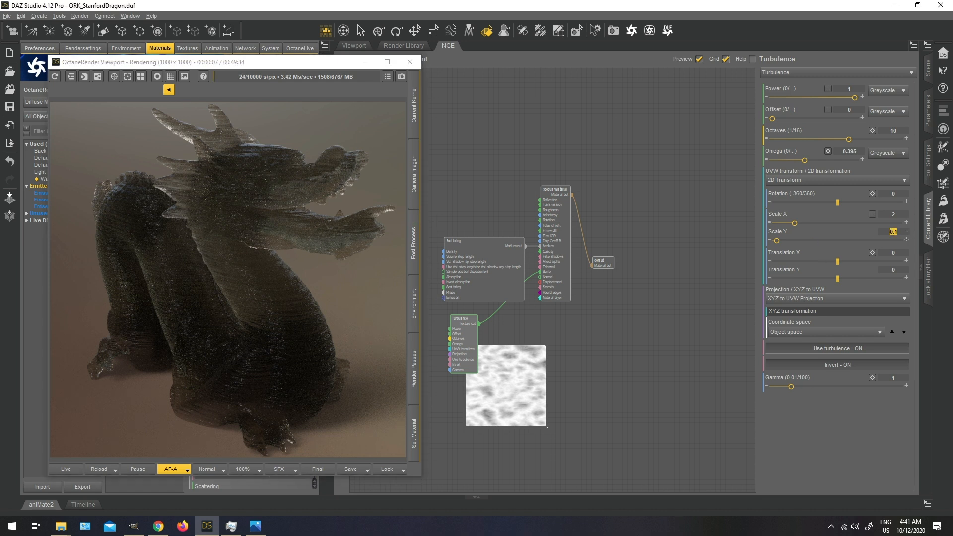
pyautogui.press('Return')
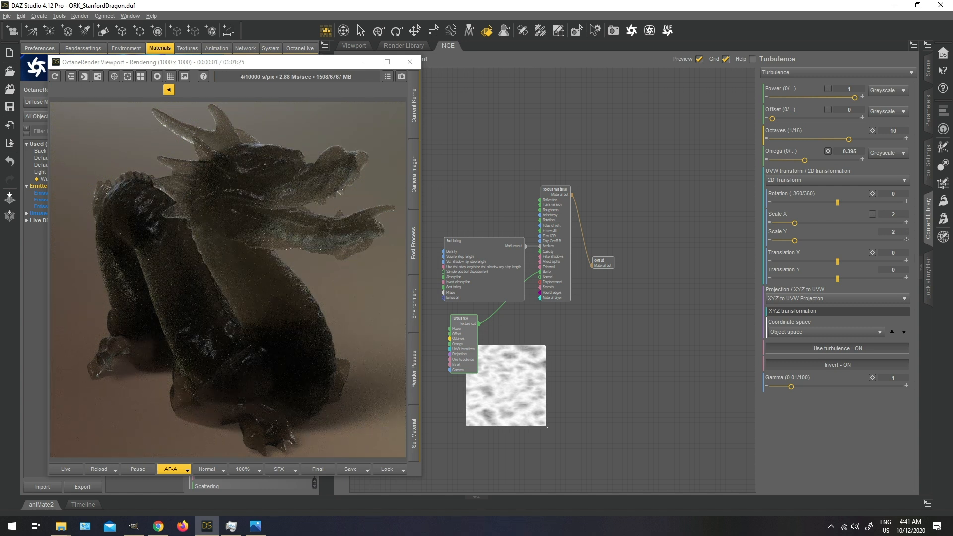
# - Apply the ORK Water - Ocean shader preset to the dragon
pyautogui.moveTo(313, 65)
pyautogui.mouseDown()
pyautogui.moveTo(805, 49)
pyautogui.moveTo(268, 58)
pyautogui.moveTo(658, 47)
pyautogui.moveTo(305, 62)
pyautogui.mouseUp()
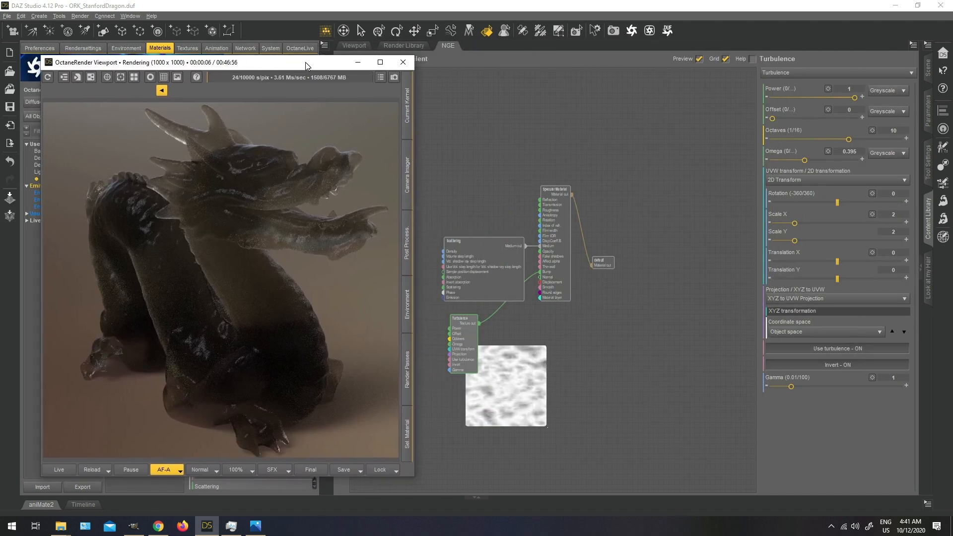
pyautogui.click(530, 151)
pyautogui.moveTo(302, 65); pyautogui.dragTo(261, 84)
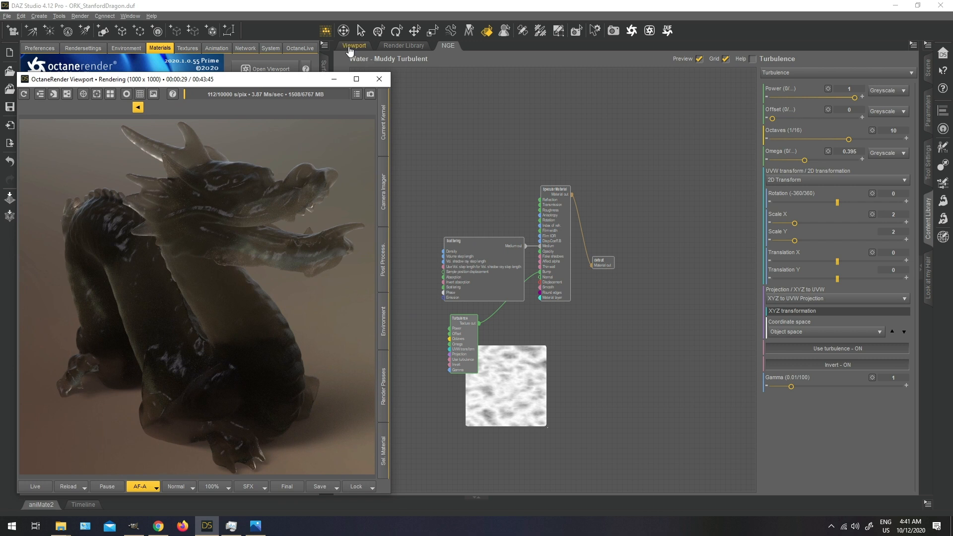
pyautogui.click(356, 47)
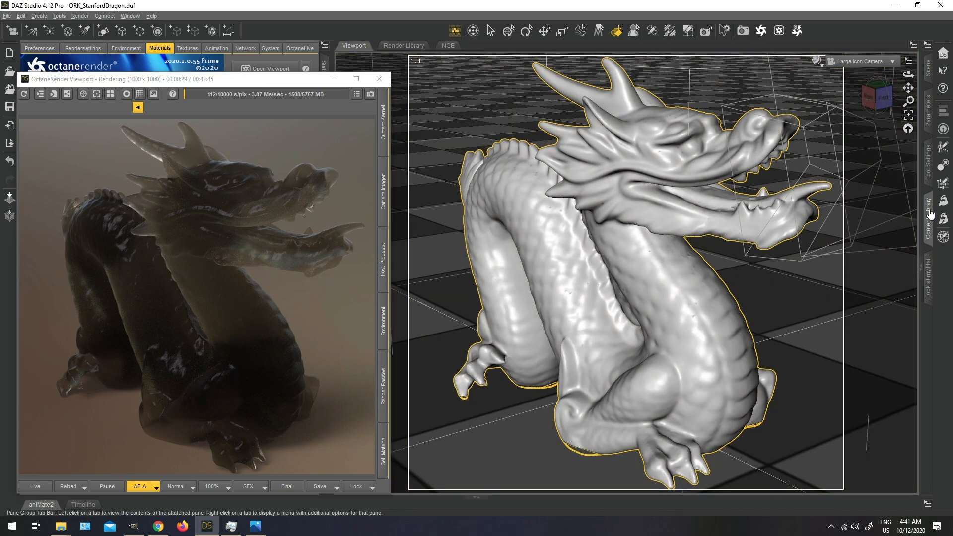
pyautogui.click(930, 214)
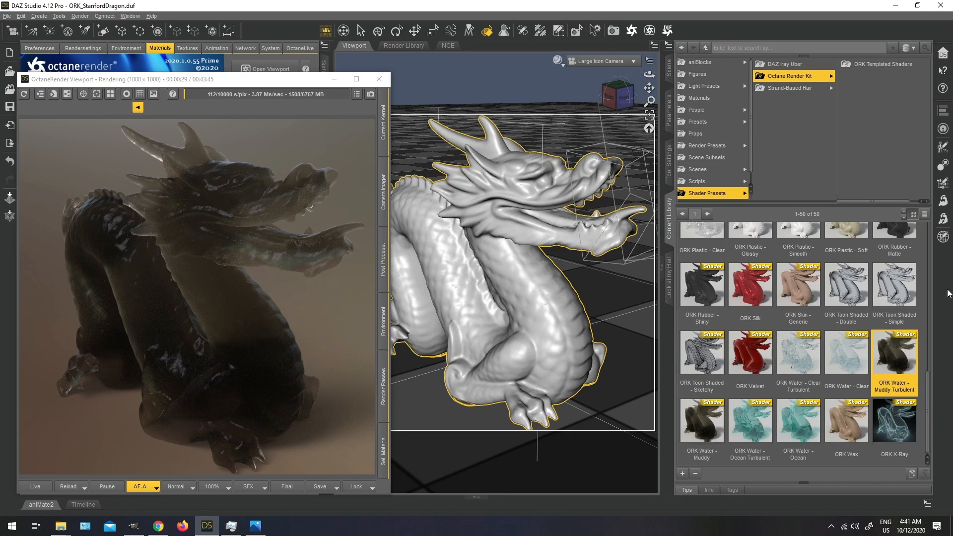
pyautogui.doubleClick(803, 431)
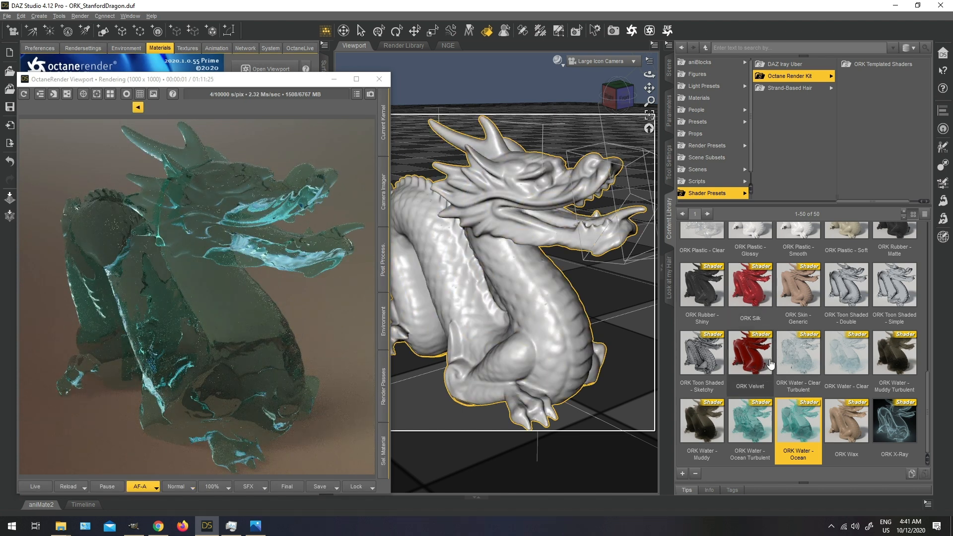
# - Apply the ORK Leather - Generic shader preset to the dragon
pyautogui.scroll(3, 876, 359)
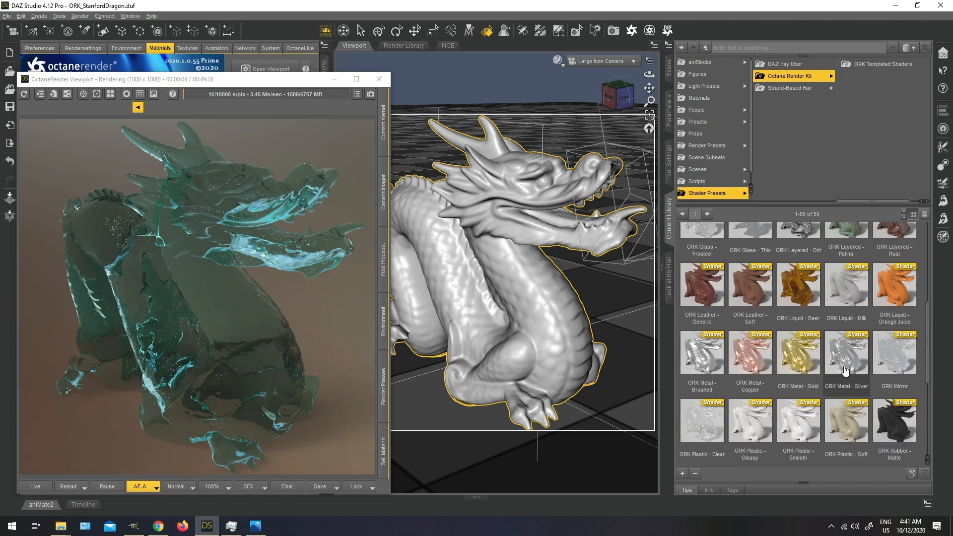
pyautogui.doubleClick(702, 286)
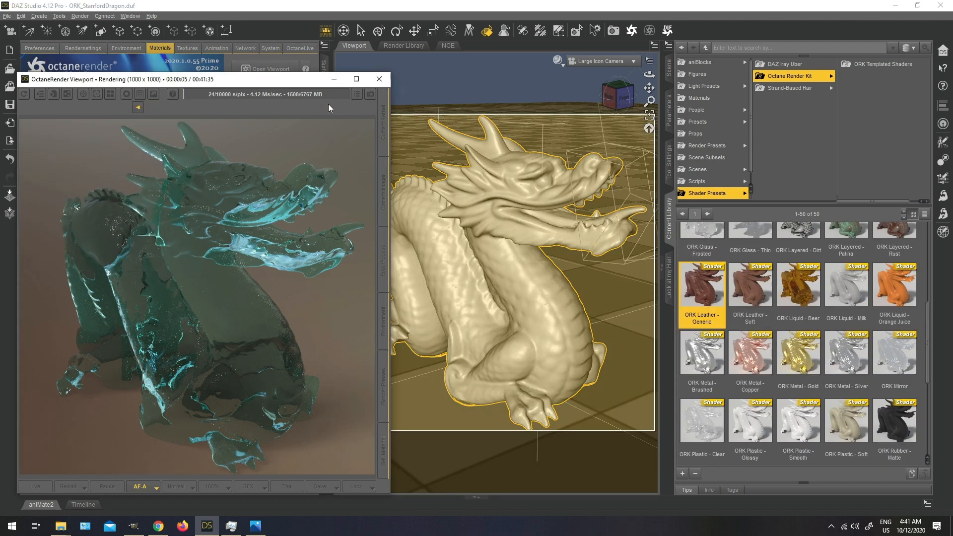
pyautogui.moveTo(216, 79); pyautogui.dragTo(651, 51)
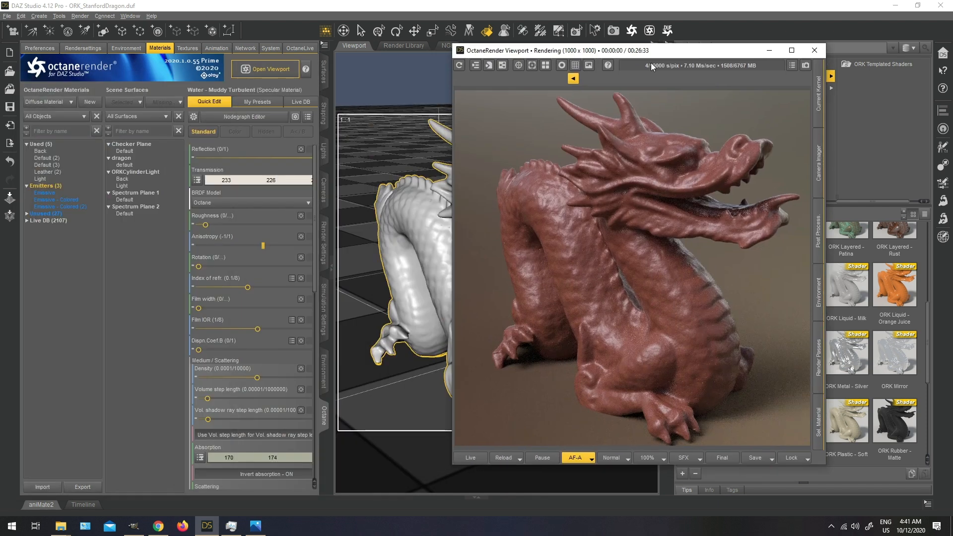
# - Select the dragon's default surface and review its leather material's settings, including the bump turbulence
pyautogui.click(127, 165)
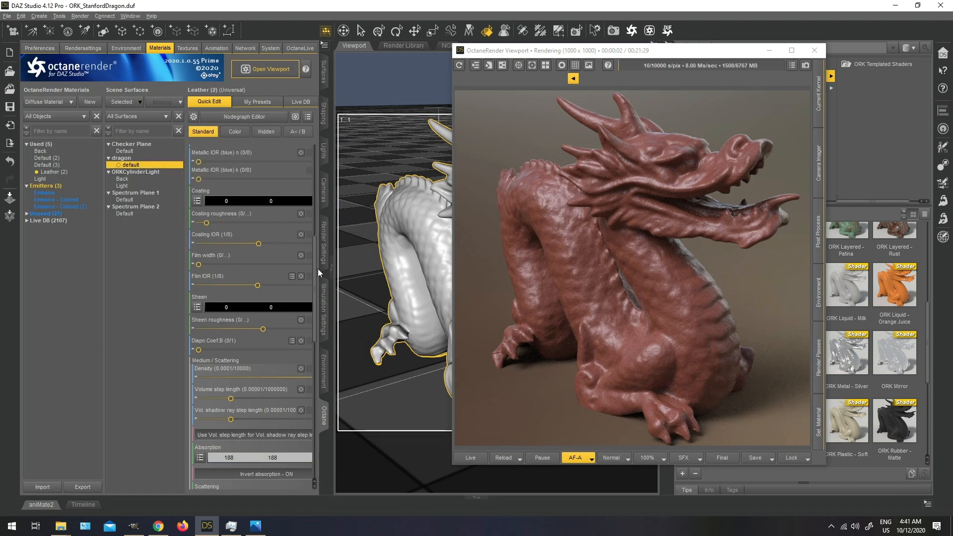
pyautogui.moveTo(316, 271); pyautogui.dragTo(341, 345)
pyautogui.scroll(-10, 336, 412)
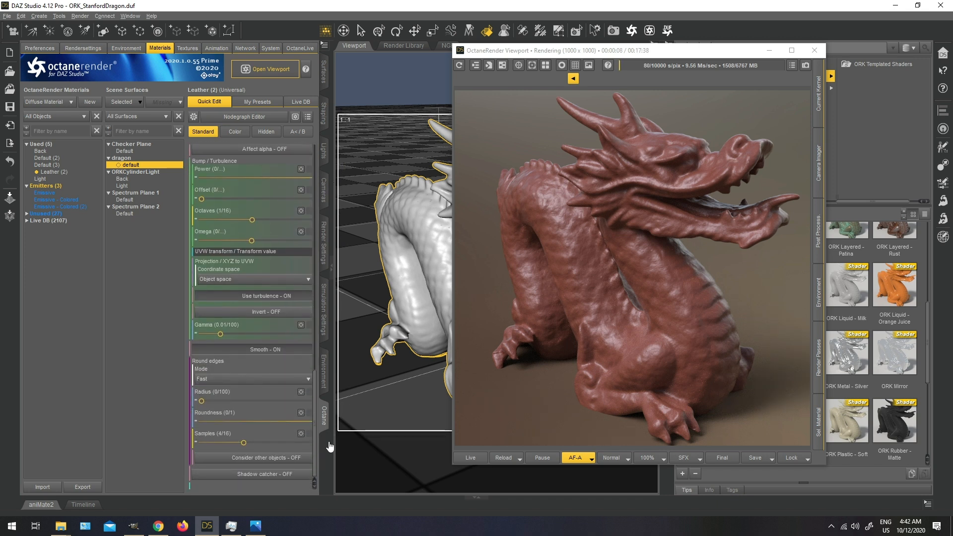
pyautogui.scroll(5, 329, 177)
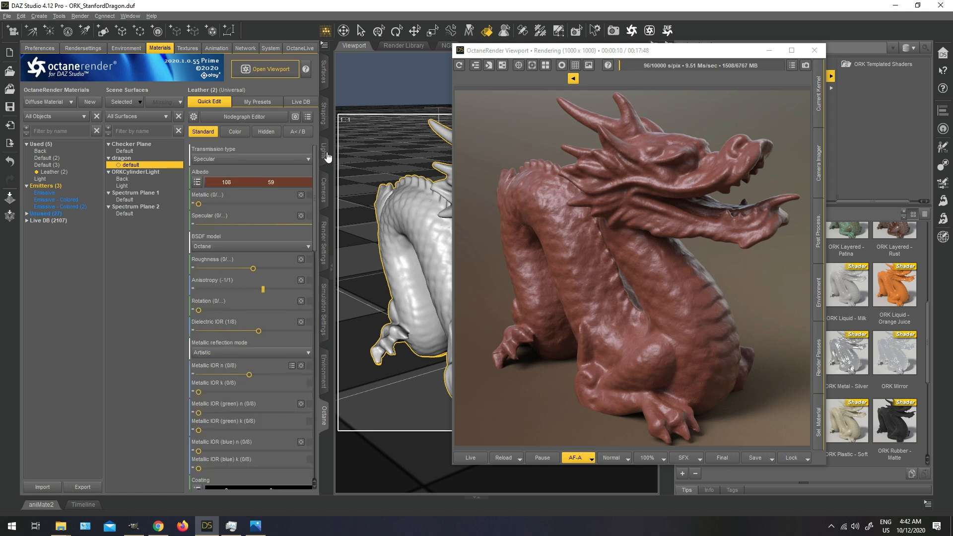
# - Open the leather material in the Nodegraph Editor and select its Universal node
pyautogui.click(273, 120)
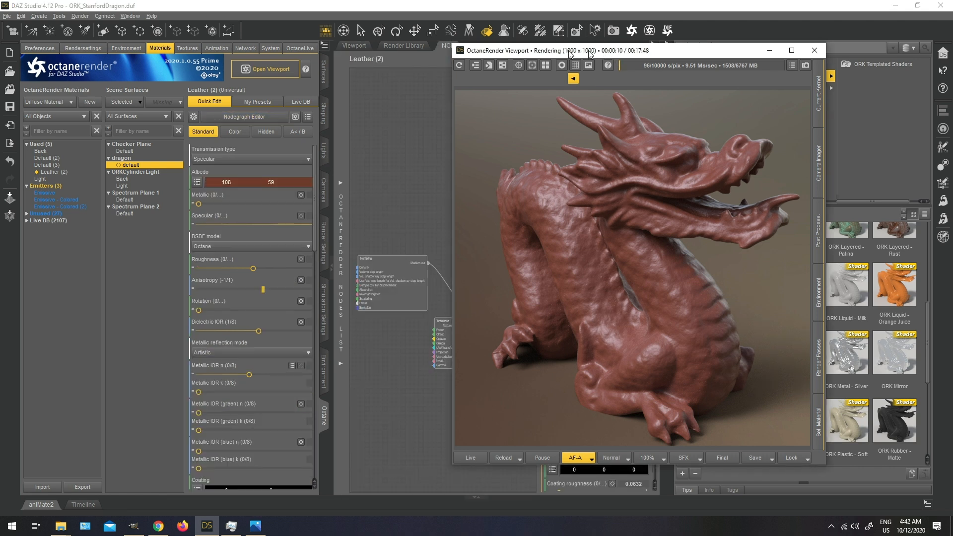
pyautogui.moveTo(614, 50); pyautogui.dragTo(133, 47)
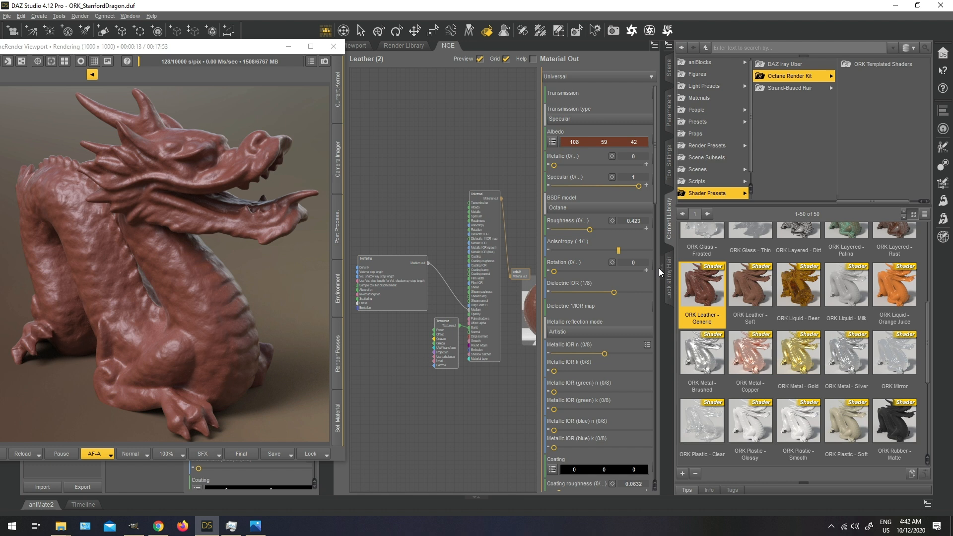
pyautogui.click(669, 278)
pyautogui.click(669, 278)
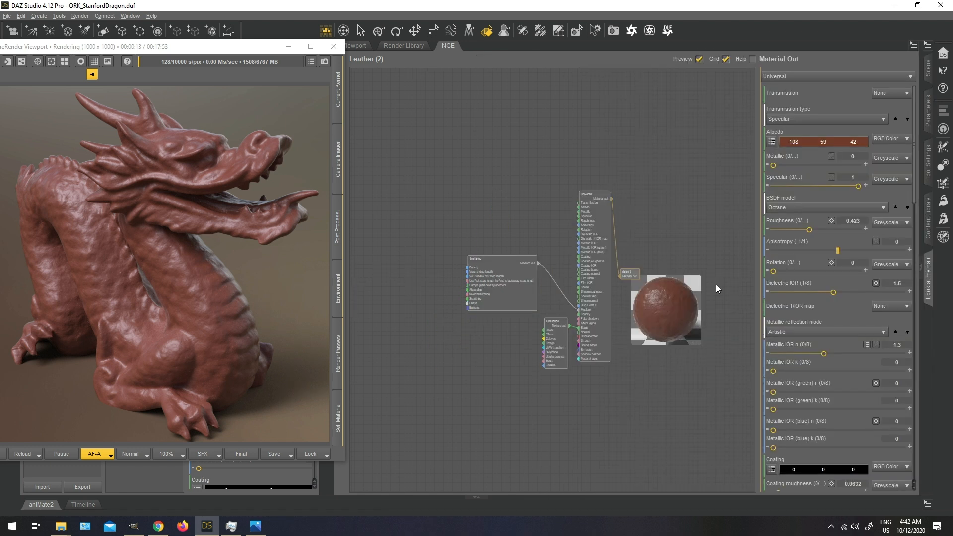
pyautogui.scroll(6, 705, 272)
pyautogui.moveTo(641, 190); pyautogui.dragTo(722, 155)
pyautogui.click(614, 123)
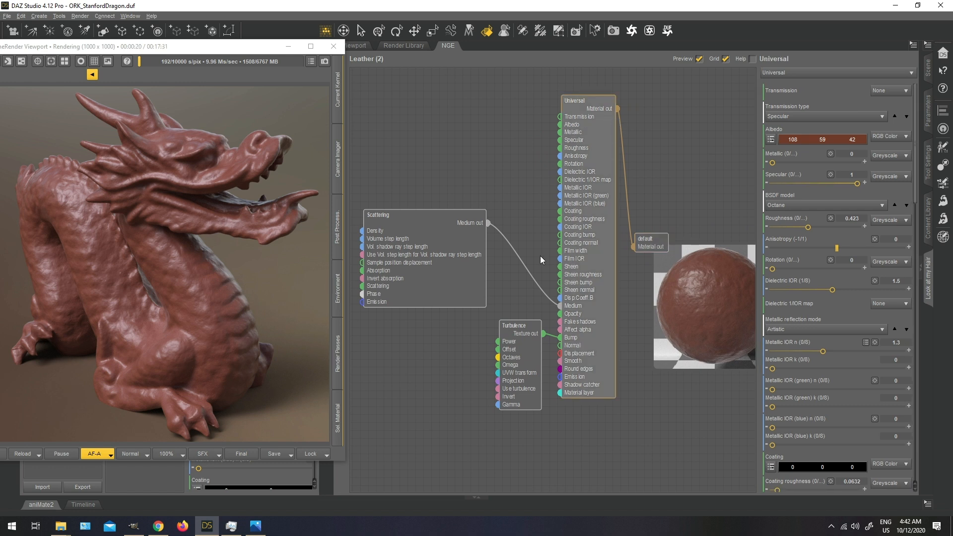
# - Add an RGB Image node to the leather material and connect its texture output to the Universal node's Albedo input
pyautogui.moveTo(270, 48); pyautogui.dragTo(230, 62)
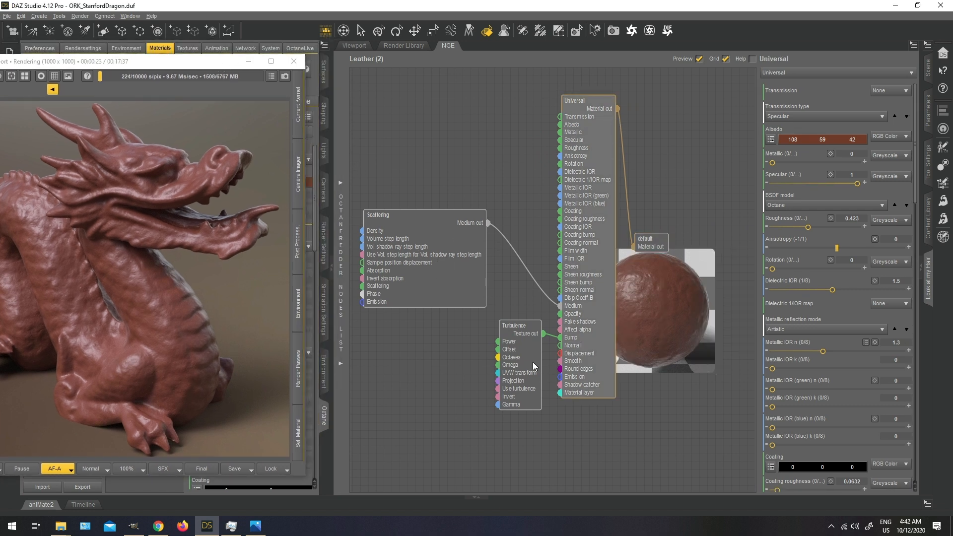
pyautogui.click(341, 215)
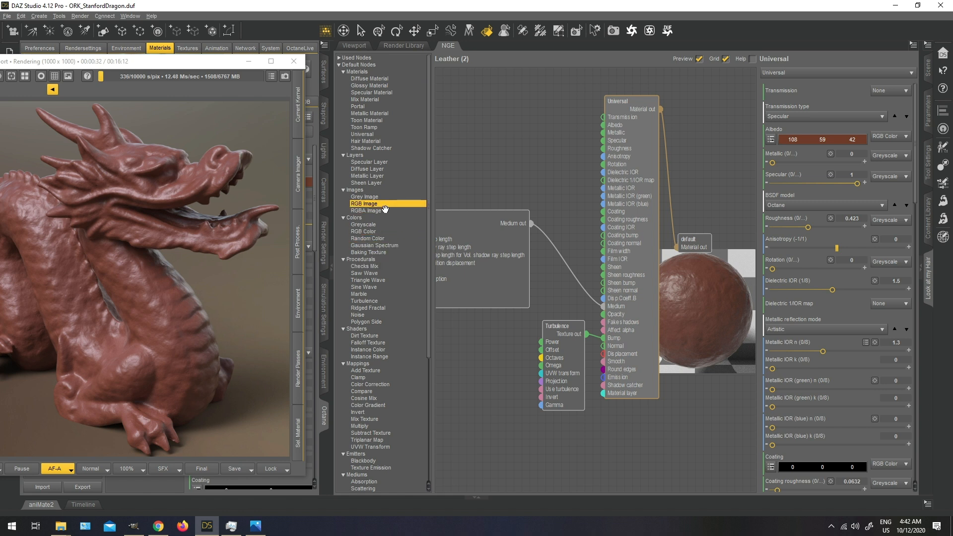
pyautogui.moveTo(385, 209); pyautogui.dragTo(448, 149)
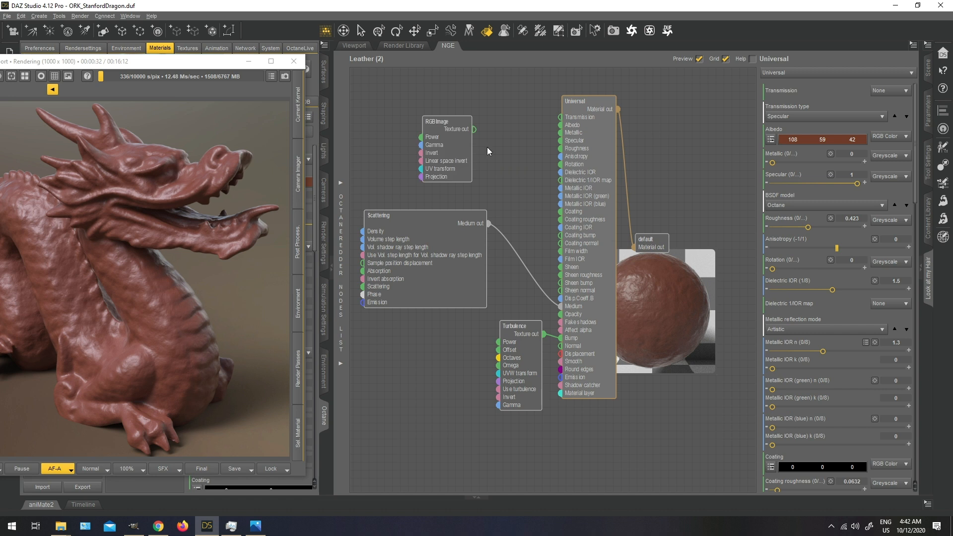
pyautogui.moveTo(562, 124); pyautogui.dragTo(476, 138)
pyautogui.click(447, 136)
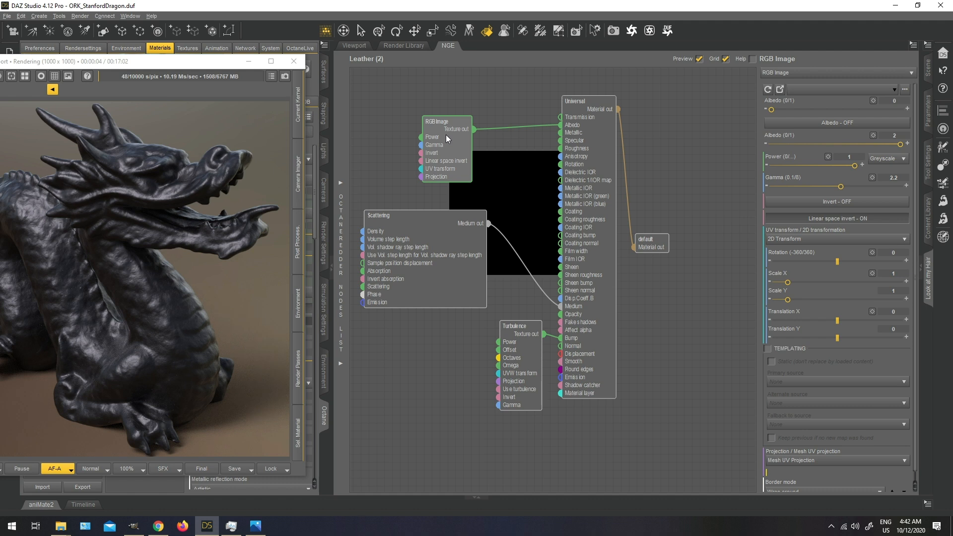
pyautogui.moveTo(446, 135); pyautogui.dragTo(474, 133)
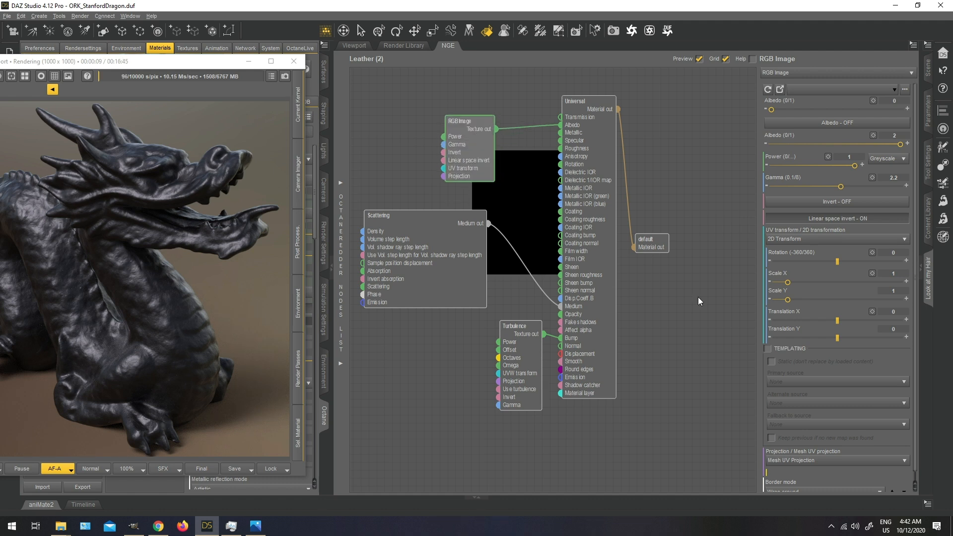
# - Enable templating on the RGB Image node with Diffuse Strength as the primary source
pyautogui.click(768, 349)
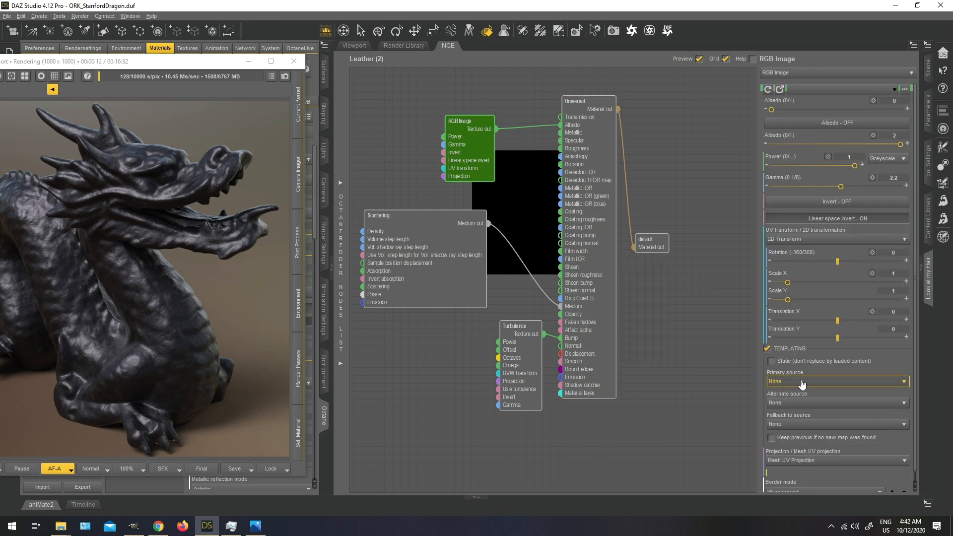
pyautogui.click(790, 381)
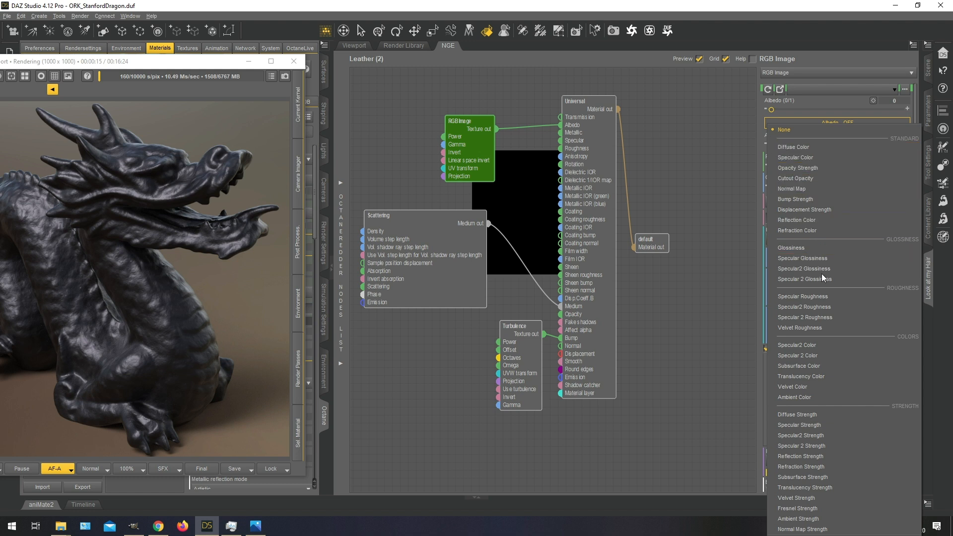
pyautogui.click(834, 416)
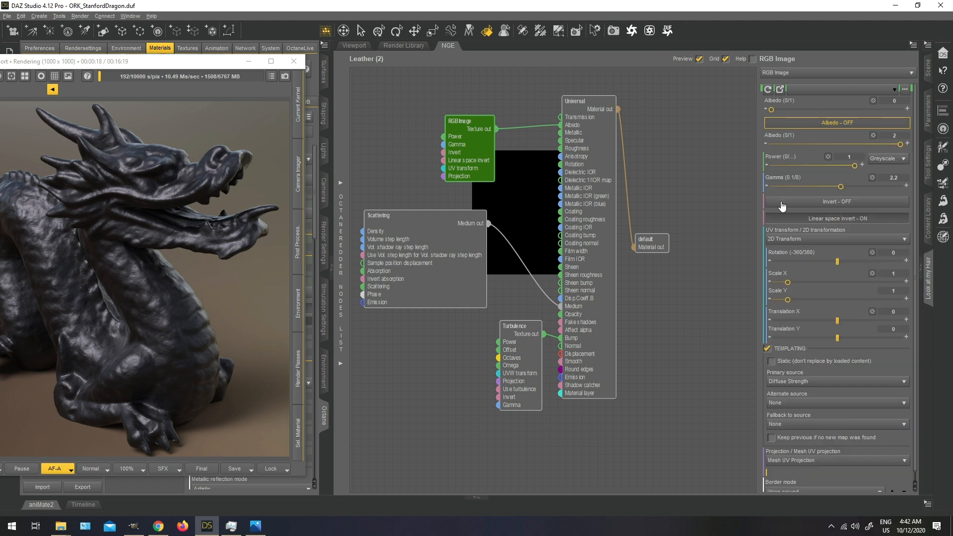
# - Switch the RGB Image node's Static (don't replace by loaded content) templating option on and back off
pyautogui.scroll(-1, 899, 344)
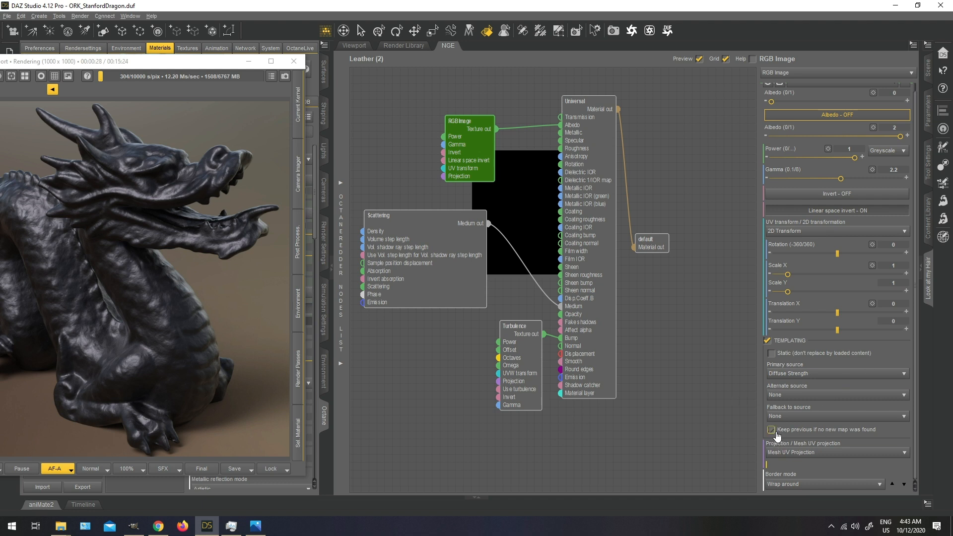
pyautogui.click(772, 353)
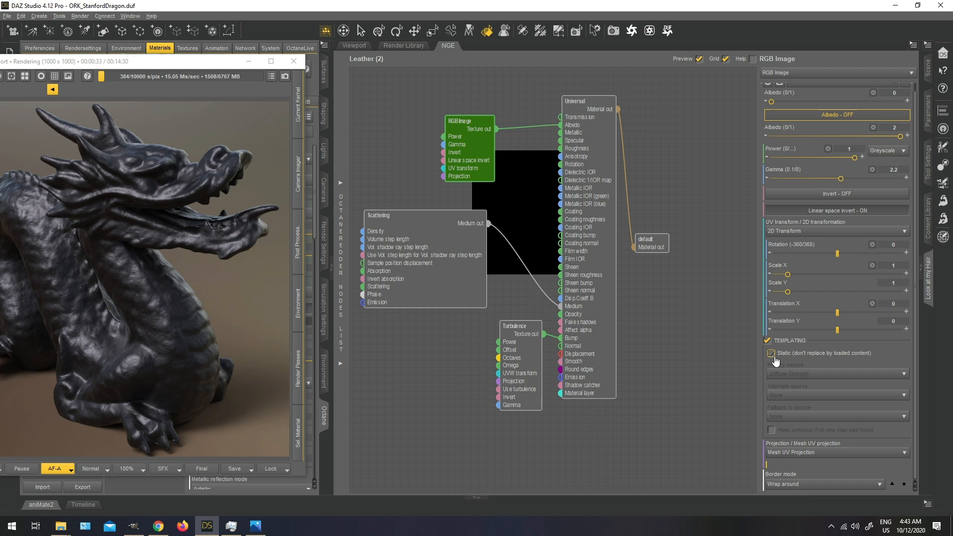
pyautogui.click(773, 354)
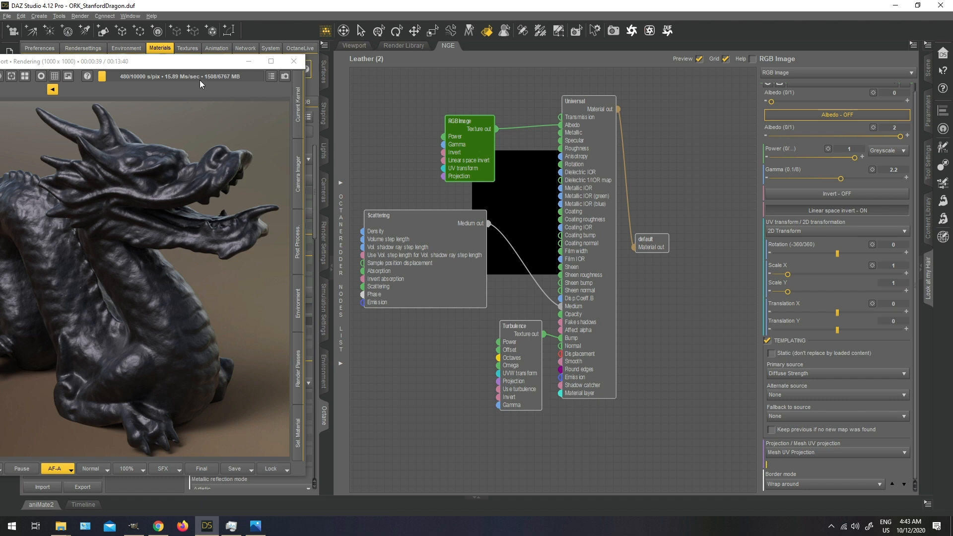
# - Expand the list of unused Octane materials and select Carpaint Anodized
pyautogui.moveTo(202, 64); pyautogui.dragTo(335, 86)
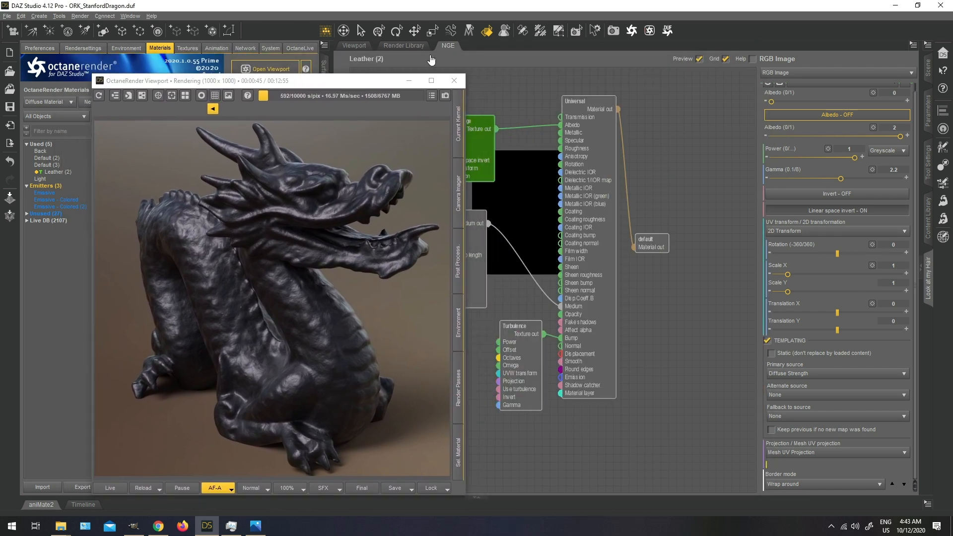
pyautogui.click(929, 224)
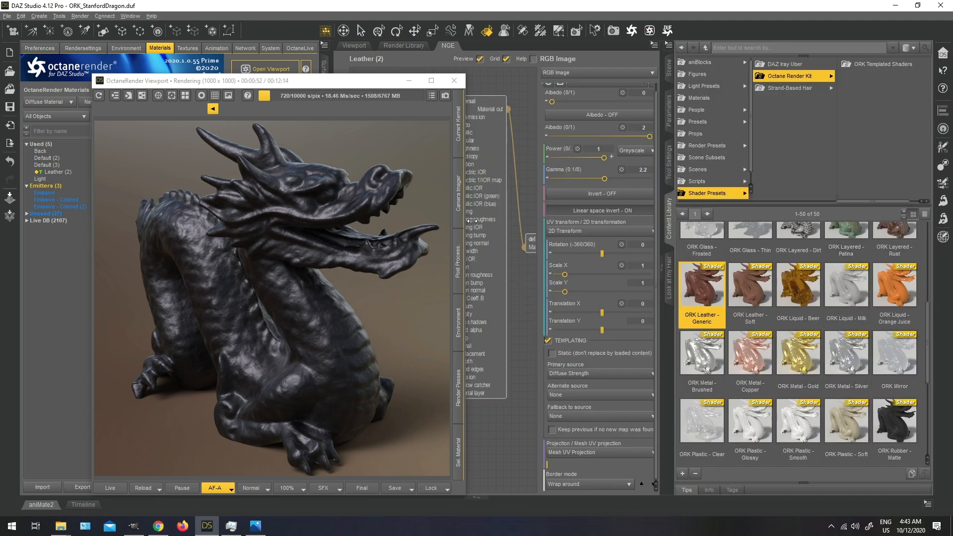
pyautogui.moveTo(229, 81); pyautogui.dragTo(528, 63)
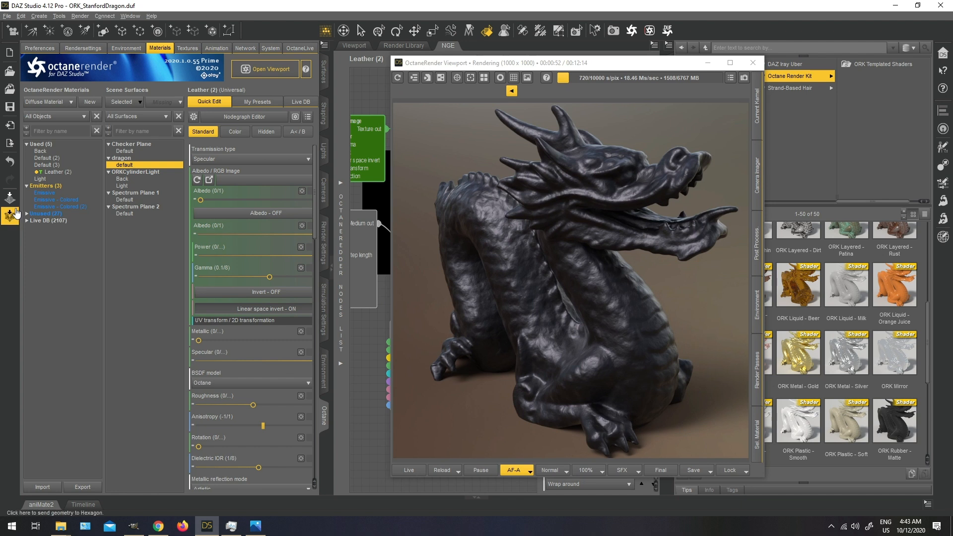
pyautogui.click(26, 213)
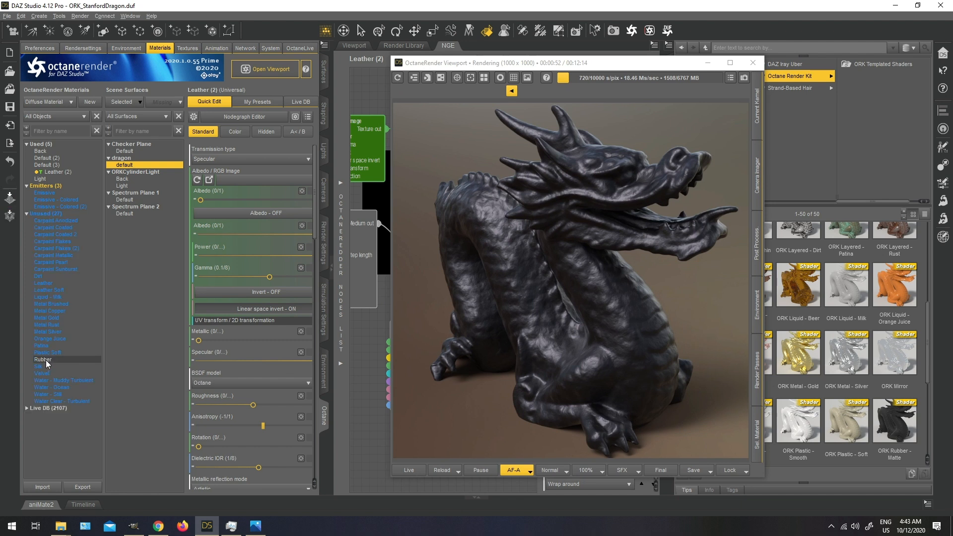
pyautogui.click(49, 221)
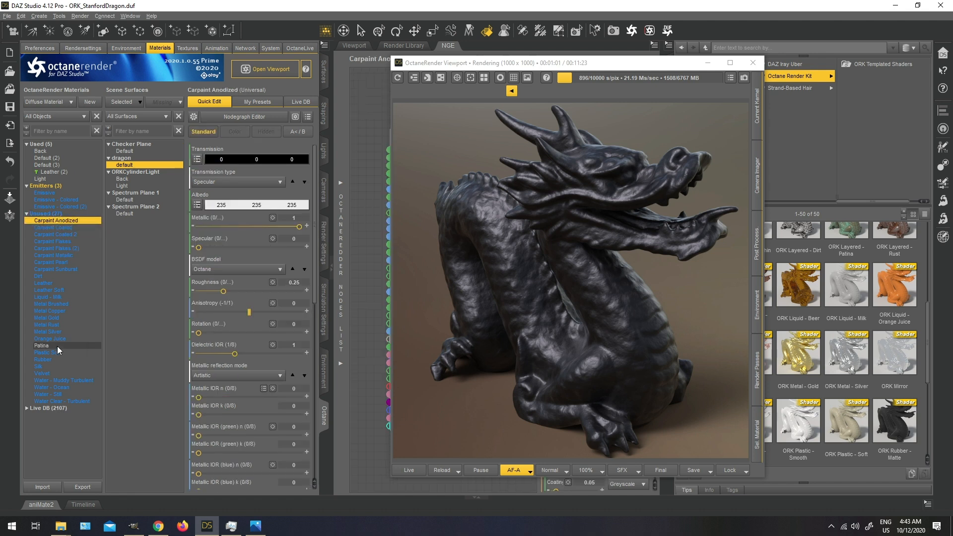
# - Assign the unused Metal Gold material to the dragon's default surface
pyautogui.rightClick(55, 213)
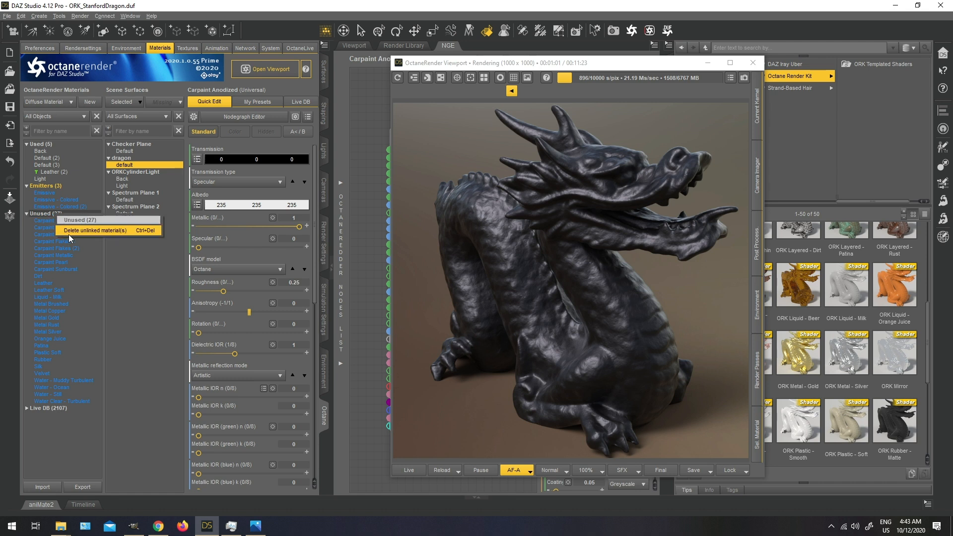
pyautogui.click(58, 319)
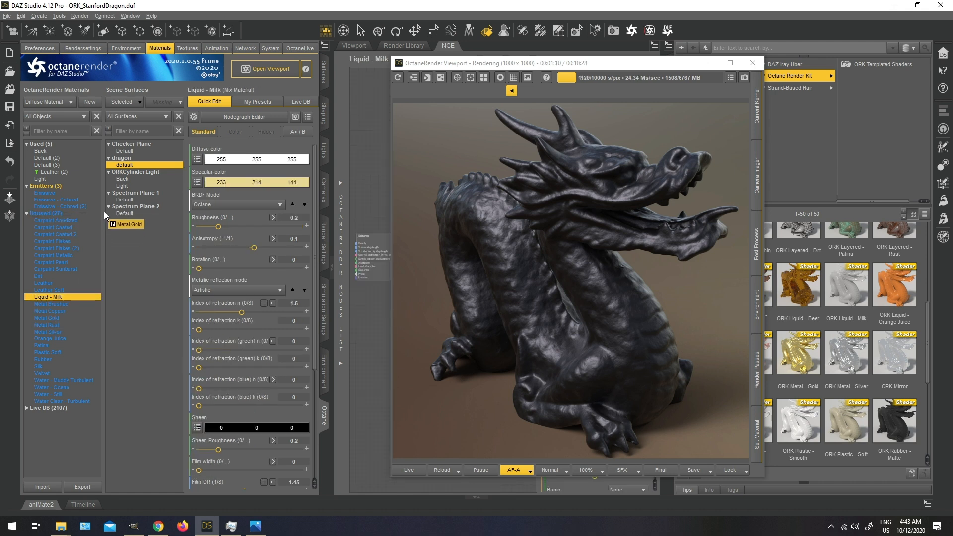
pyautogui.click(128, 166)
pyautogui.moveTo(128, 165); pyautogui.dragTo(127, 165)
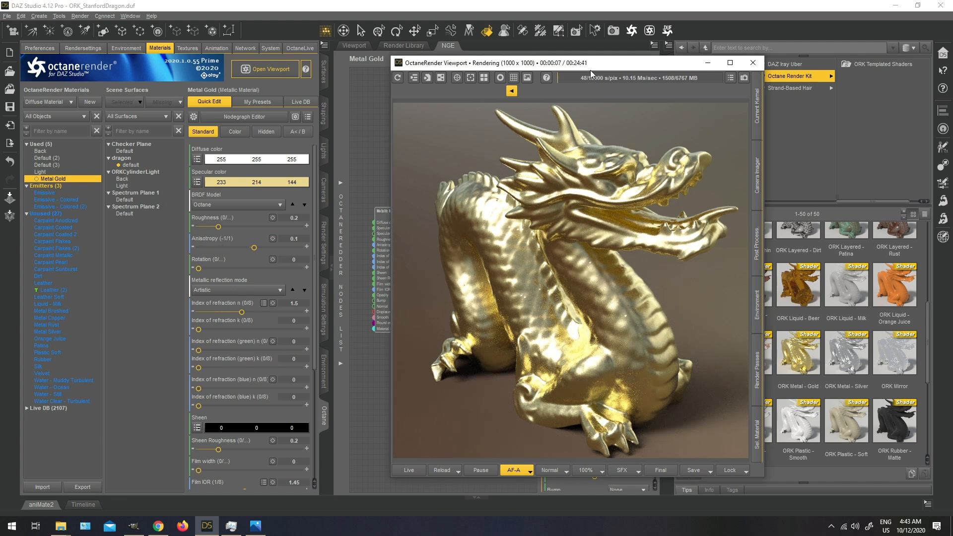
# - Select the unused templated Leather (2) material and open the ORK Templated Shaders folder in the content library
pyautogui.moveTo(591, 67); pyautogui.dragTo(309, 73)
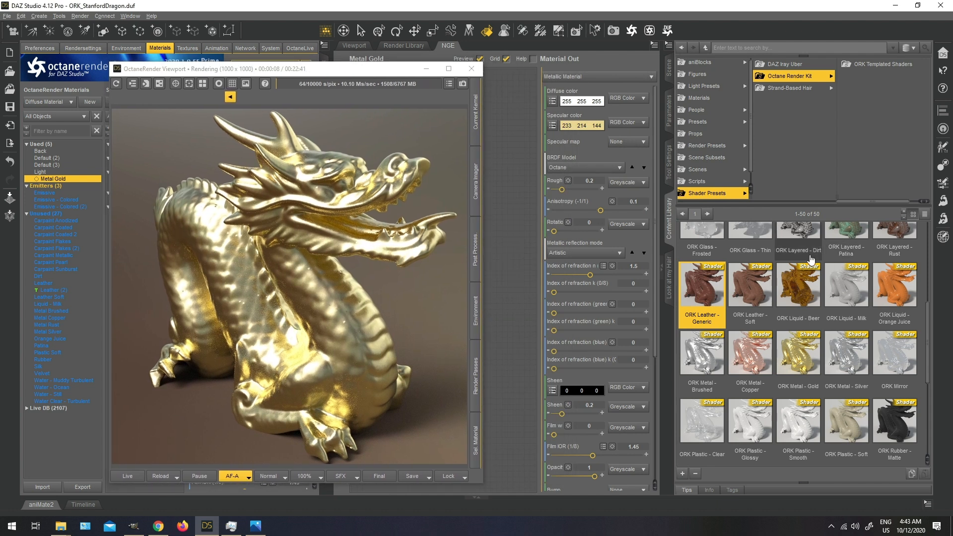
pyautogui.click(356, 341)
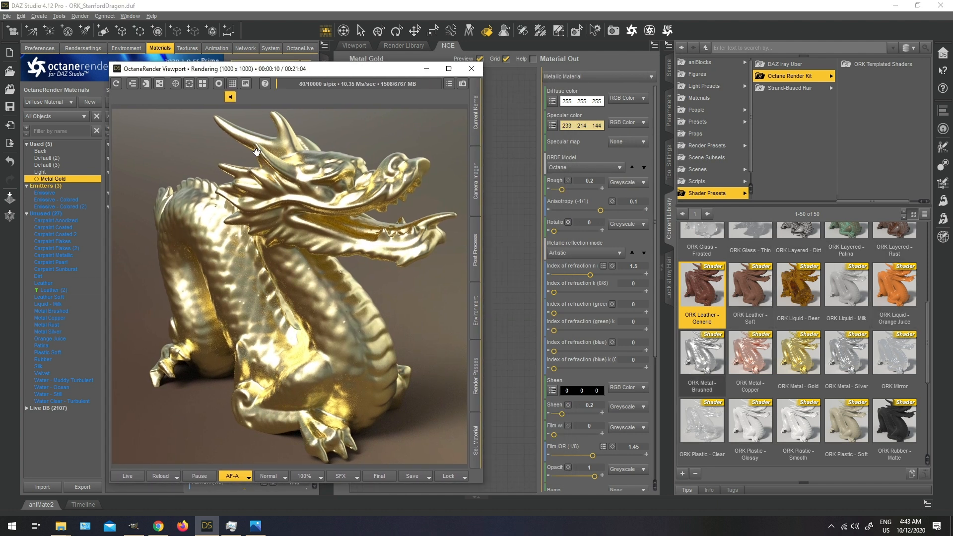
pyautogui.moveTo(233, 76); pyautogui.dragTo(555, 72)
pyautogui.click(56, 290)
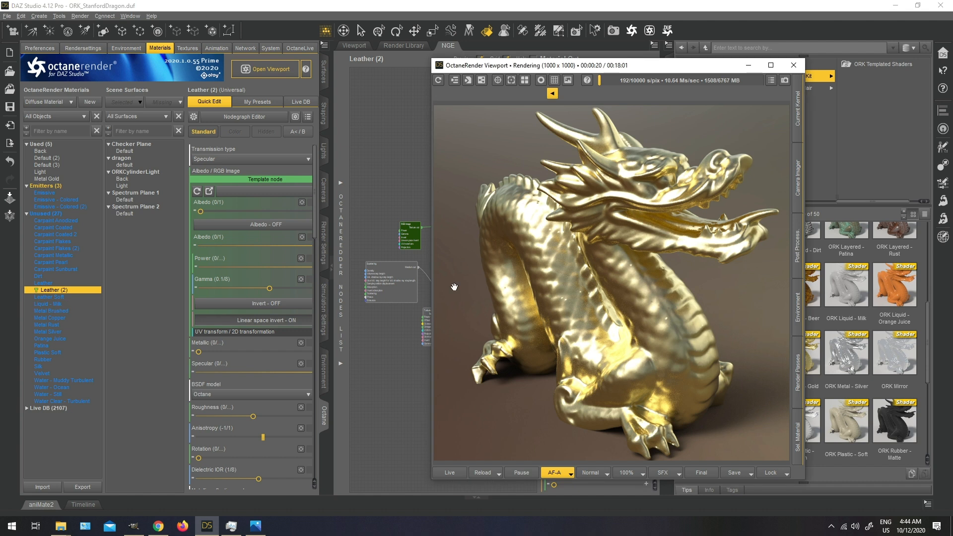
pyautogui.moveTo(634, 70); pyautogui.dragTo(473, 67)
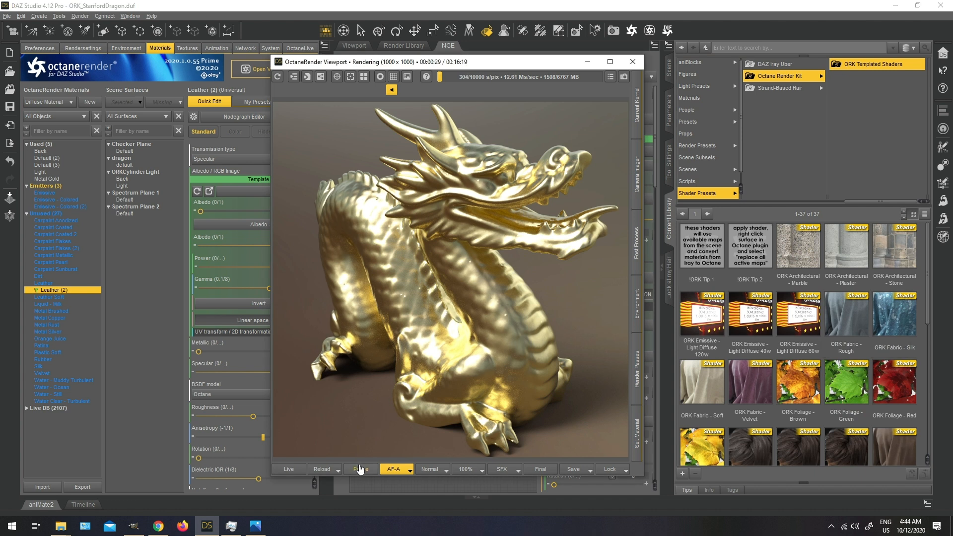
pyautogui.moveTo(504, 66); pyautogui.dragTo(662, 53)
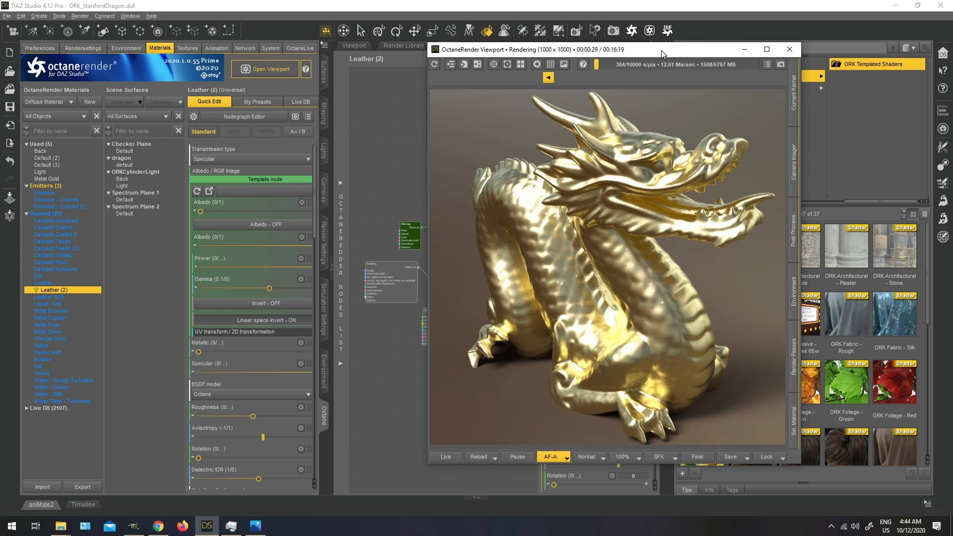
# - Create a new Glossy material for the dragon's default surface
pyautogui.rightClick(139, 166)
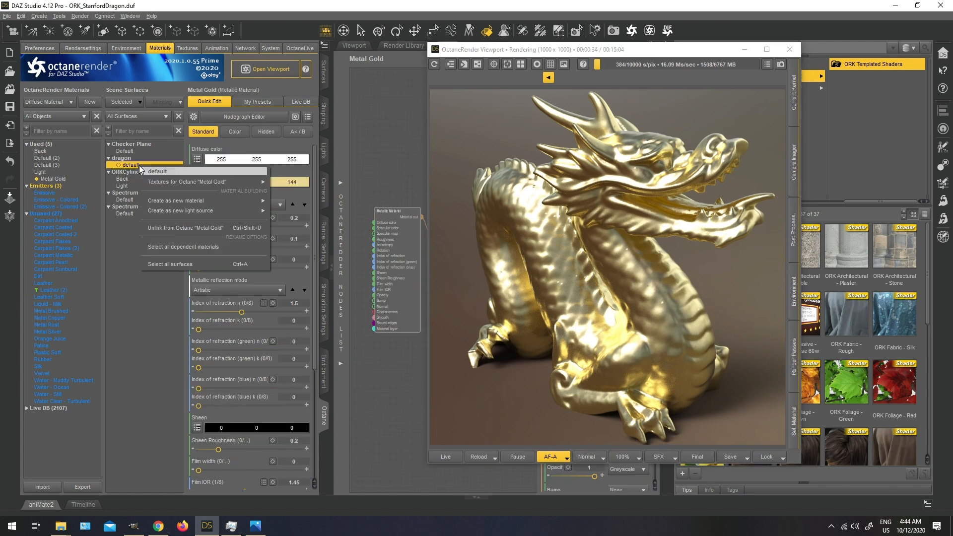
pyautogui.moveTo(192, 201)
pyautogui.click(286, 209)
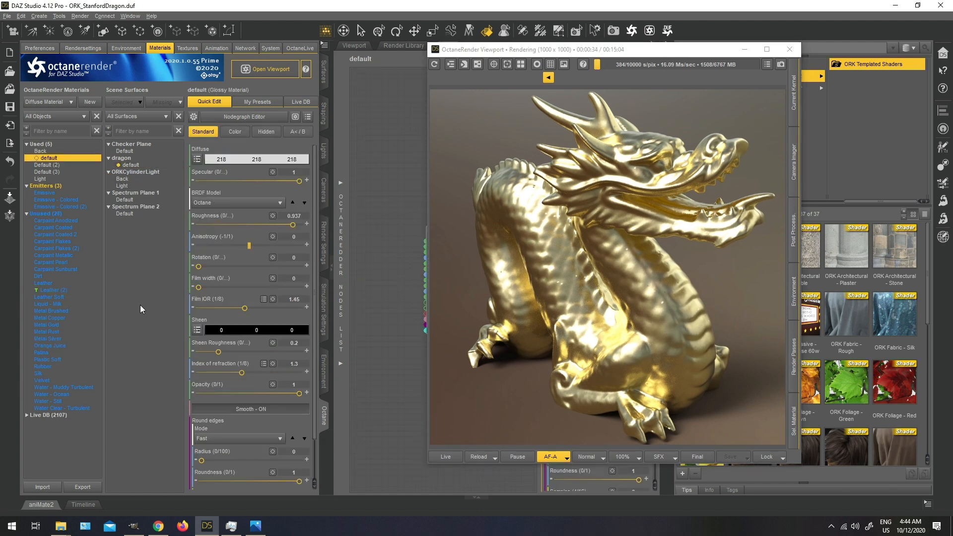
pyautogui.click(583, 76)
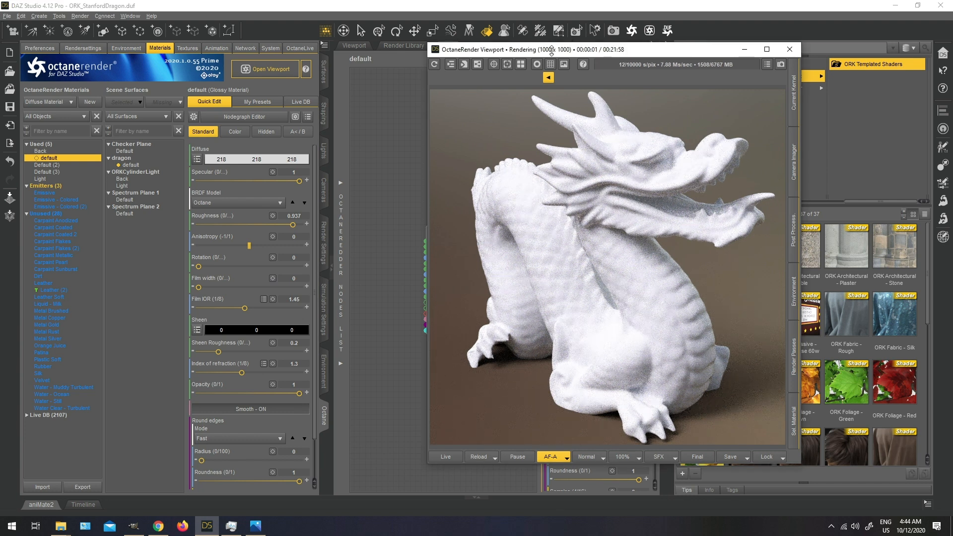
# - Clear space around the node graph, separate the material's nodes and change the dragon's material type to Universal
pyautogui.moveTo(539, 53); pyautogui.dragTo(654, 60)
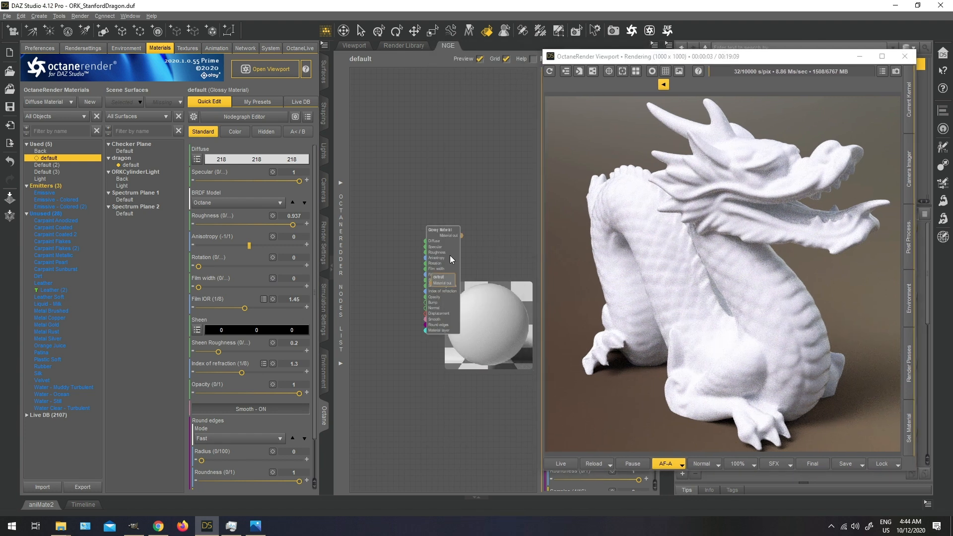
pyautogui.moveTo(441, 288); pyautogui.dragTo(479, 282)
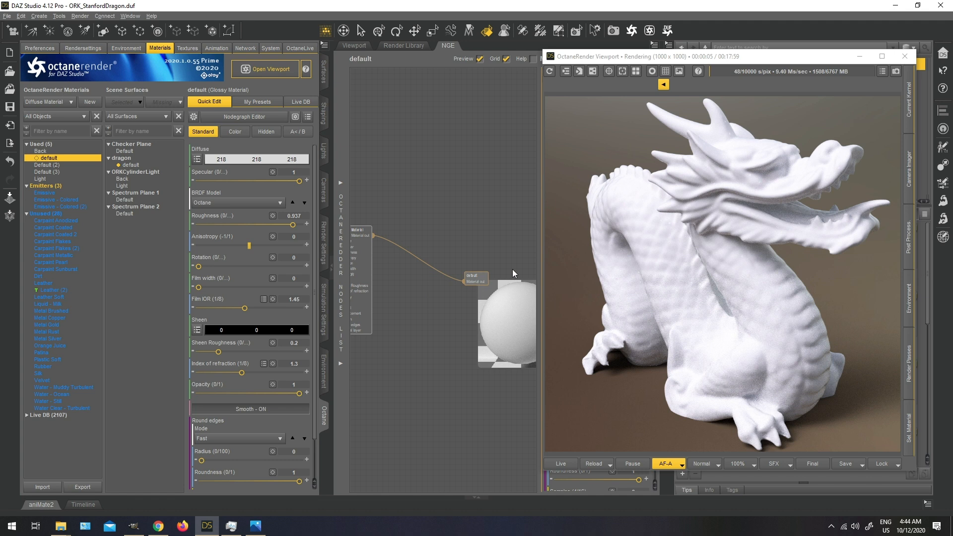
pyautogui.moveTo(745, 56); pyautogui.dragTo(188, 71)
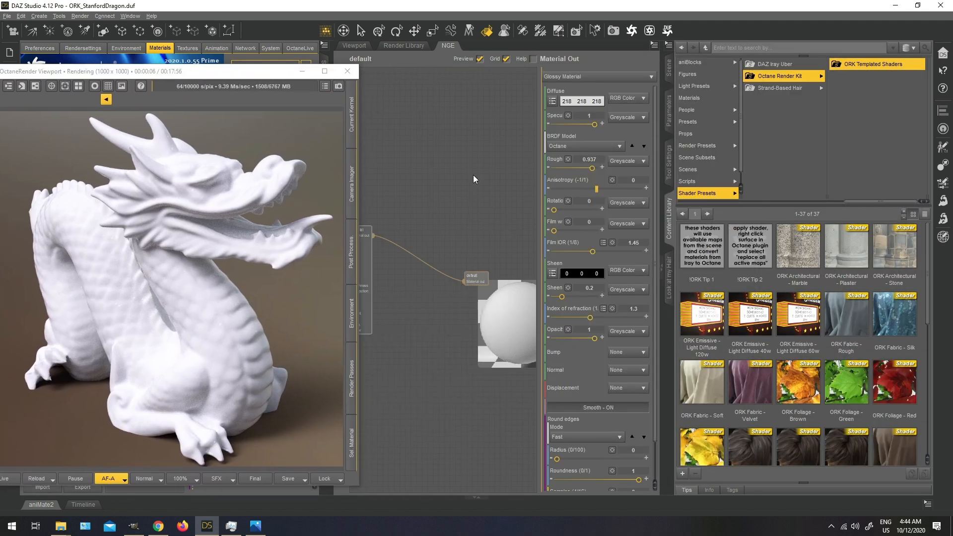
pyautogui.click(664, 268)
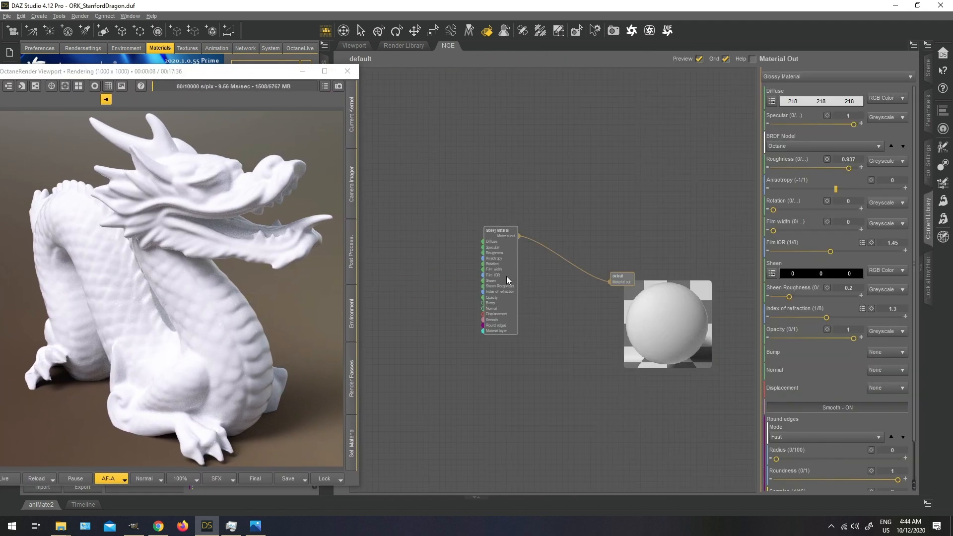
pyautogui.moveTo(507, 276); pyautogui.dragTo(562, 264)
pyautogui.click(782, 78)
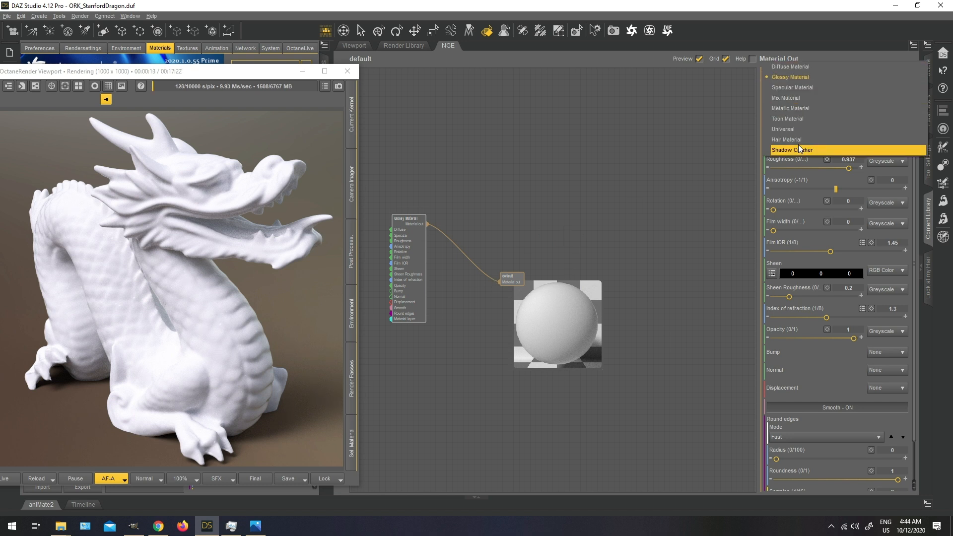
pyautogui.click(802, 127)
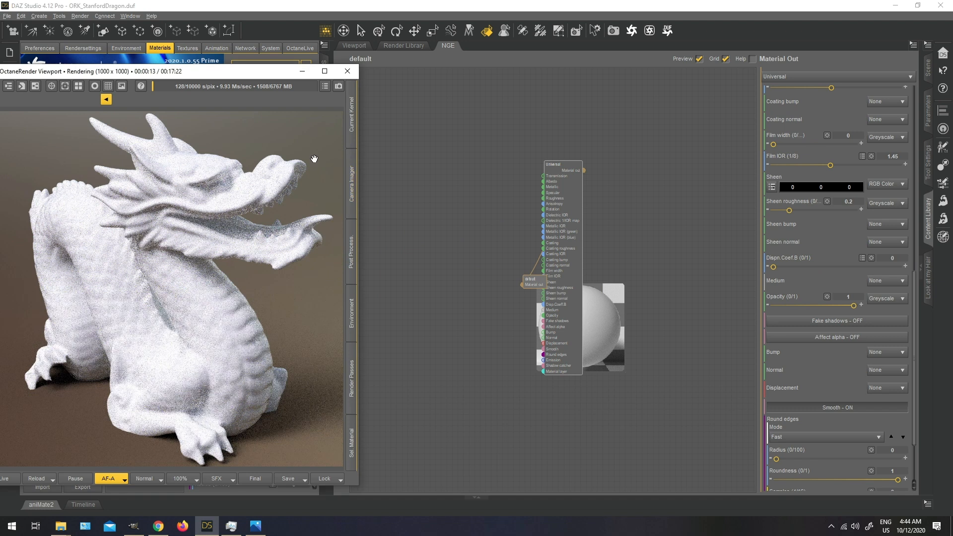
# - Browse the list of available Octane nodes and add an RGB Color node to the dragon material's graph
pyautogui.moveTo(273, 76); pyautogui.dragTo(229, 105)
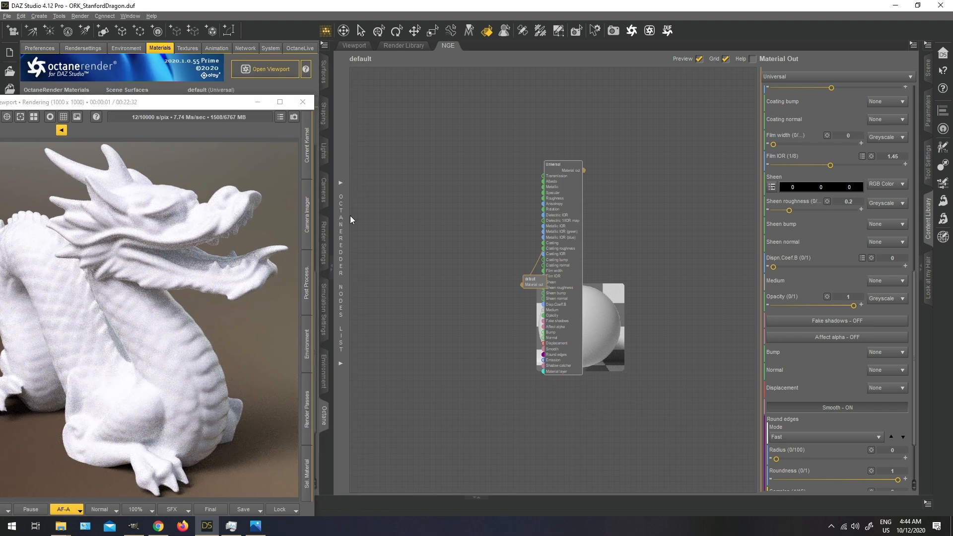
pyautogui.moveTo(342, 216)
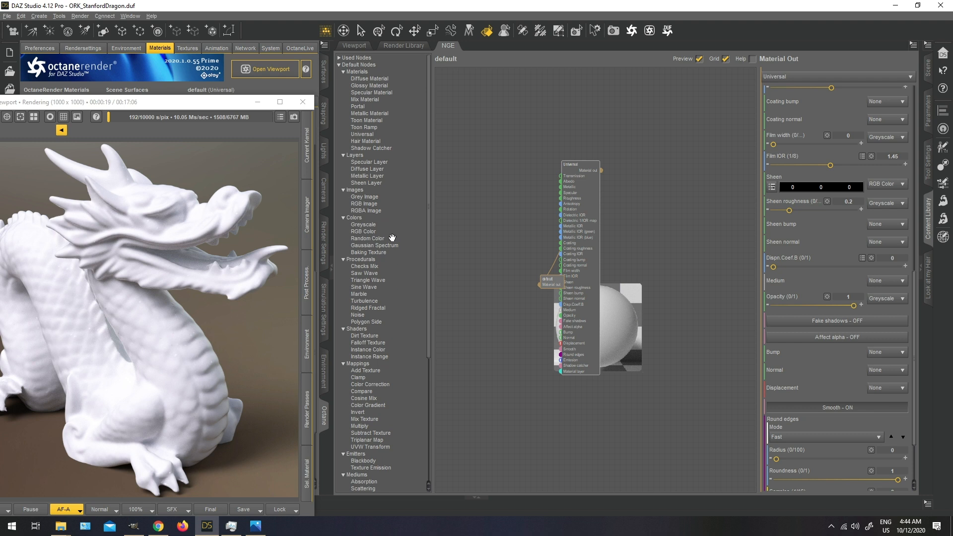
pyautogui.scroll(-5, 403, 298)
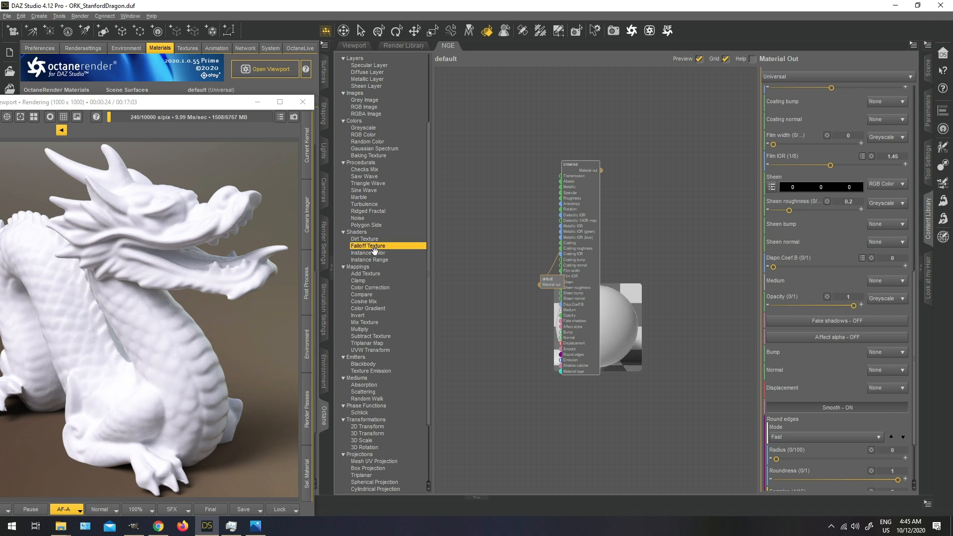
pyautogui.scroll(-3, 378, 342)
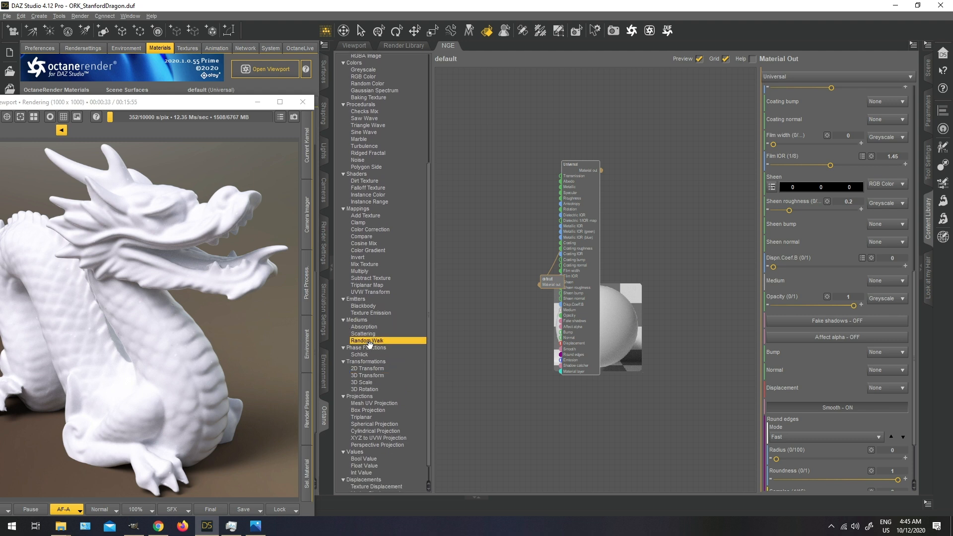
pyautogui.scroll(8, 382, 417)
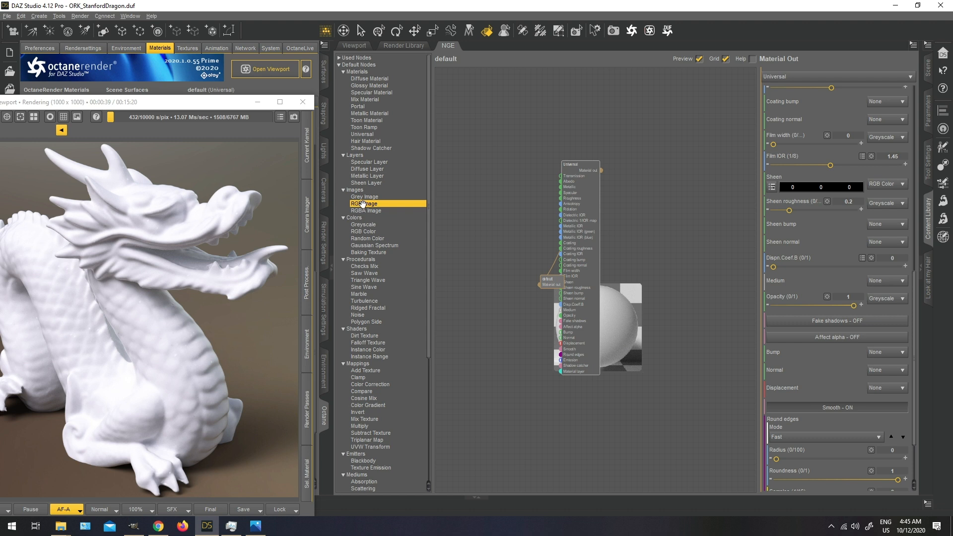
pyautogui.moveTo(366, 233); pyautogui.dragTo(417, 205)
pyautogui.moveTo(449, 205); pyautogui.dragTo(490, 197)
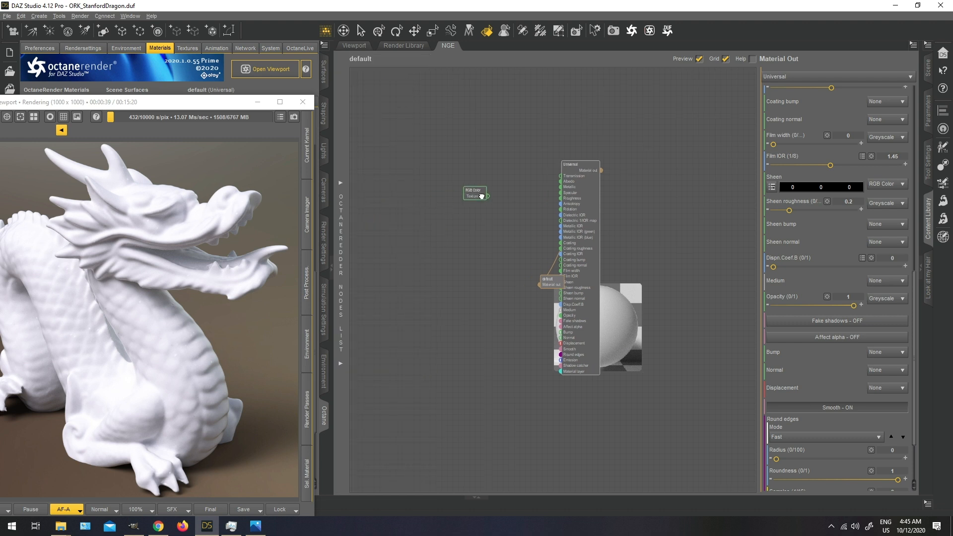
# - Set the Universal node's Albedo colour directly to red (249, 0, 0)
pyautogui.click(579, 184)
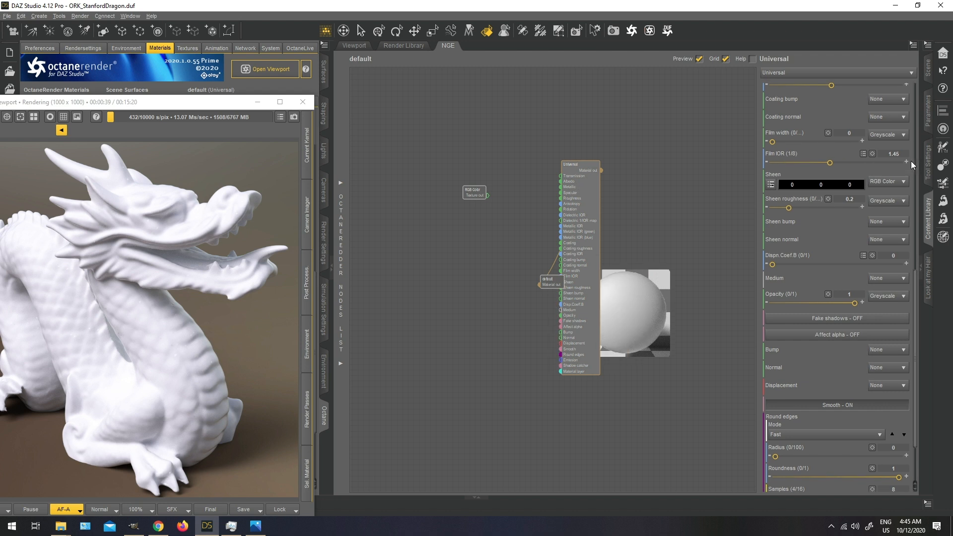
pyautogui.moveTo(916, 277); pyautogui.dragTo(912, 80)
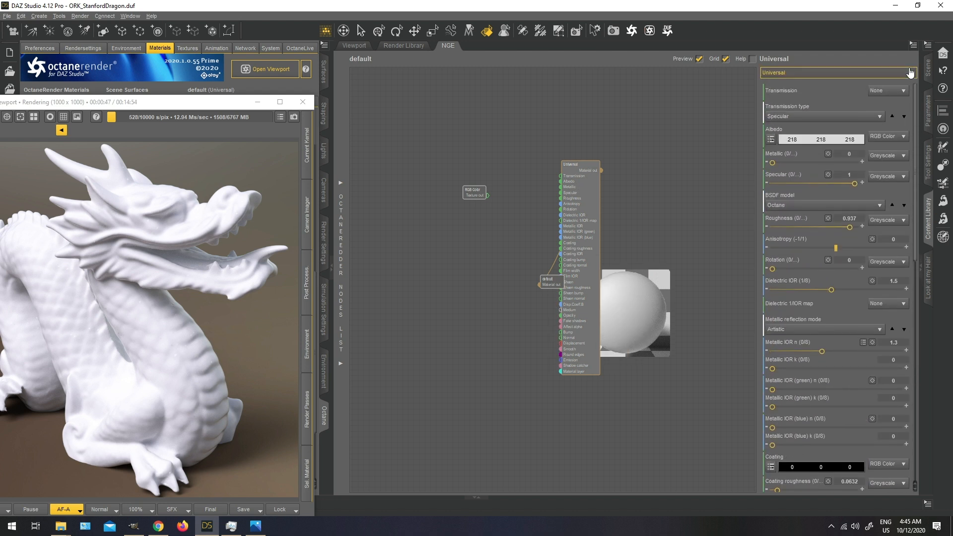
pyautogui.click(790, 140)
pyautogui.moveTo(794, 186); pyautogui.dragTo(814, 195)
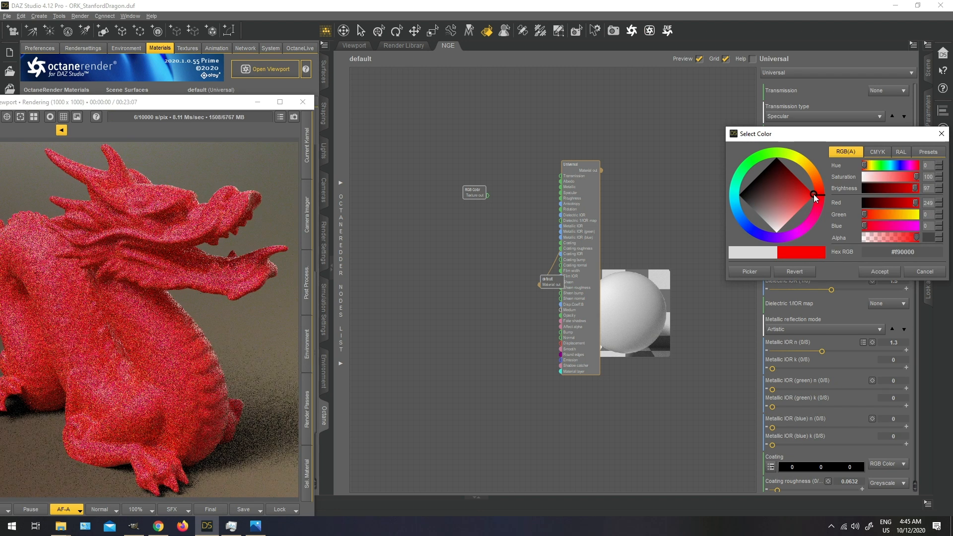
pyautogui.click(874, 272)
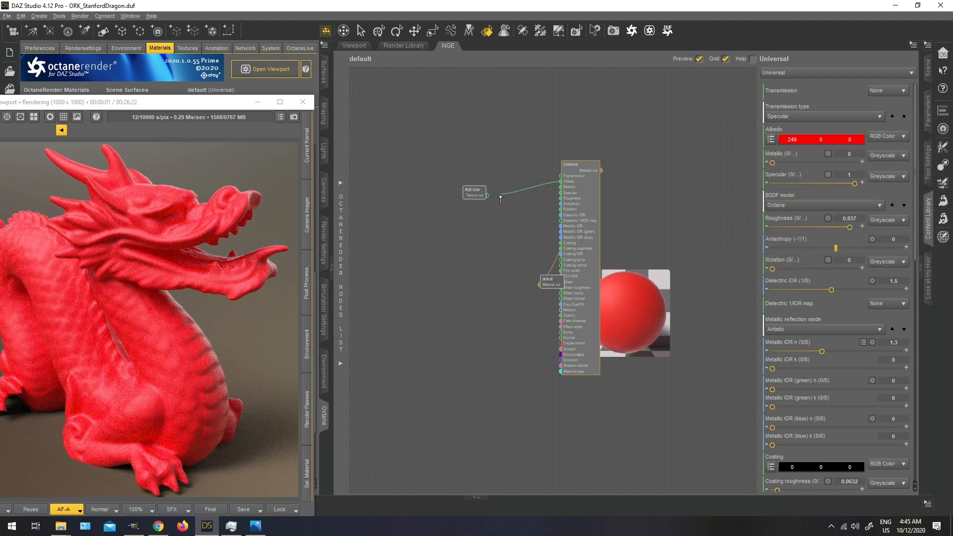
# - Connect the RGB Color node to the Universal node's Albedo input and set the Albedo colour to 255, 84, 84
pyautogui.moveTo(488, 198); pyautogui.dragTo(506, 186)
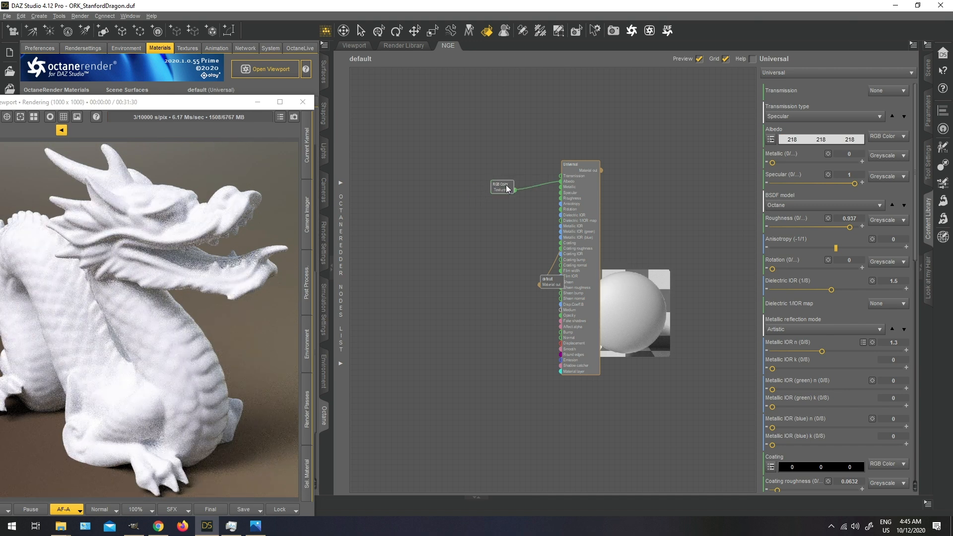
pyautogui.click(790, 145)
pyautogui.moveTo(797, 200); pyautogui.dragTo(803, 207)
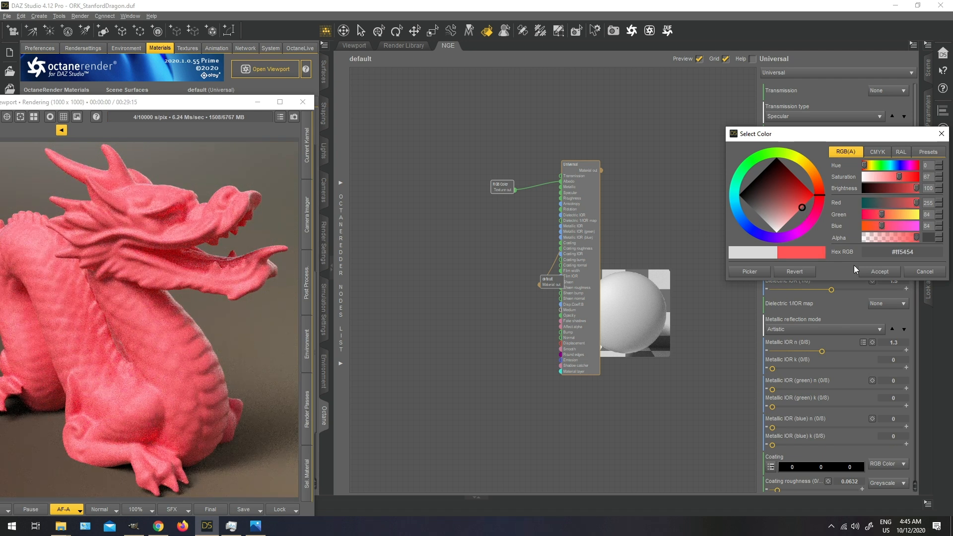
pyautogui.click(880, 272)
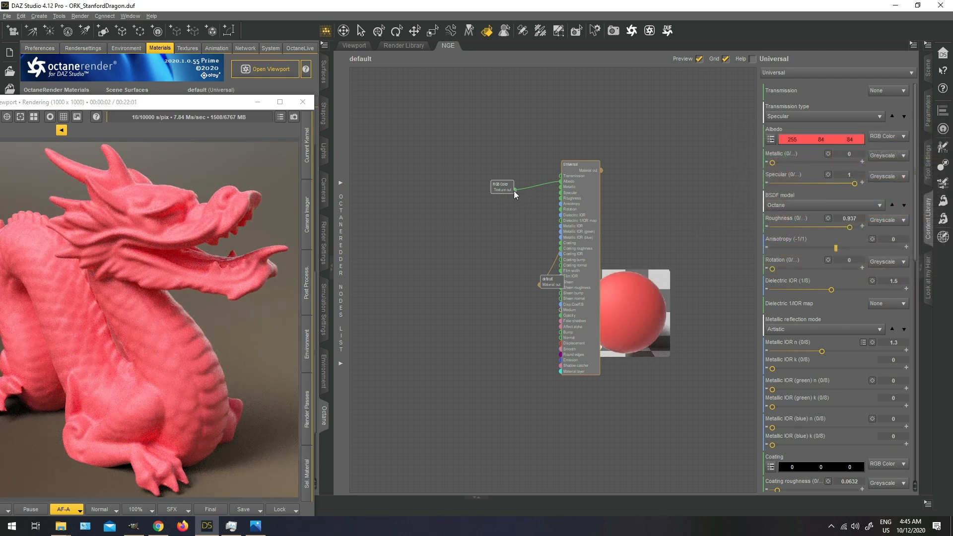
# - Link the RGB Color node's texture output to the Universal node's Sheen input too, and select the RGB Color node
pyautogui.moveTo(516, 198)
pyautogui.mouseDown()
pyautogui.moveTo(544, 297)
pyautogui.moveTo(562, 284)
pyautogui.moveTo(533, 292)
pyautogui.moveTo(539, 268)
pyautogui.moveTo(517, 196)
pyautogui.mouseUp()
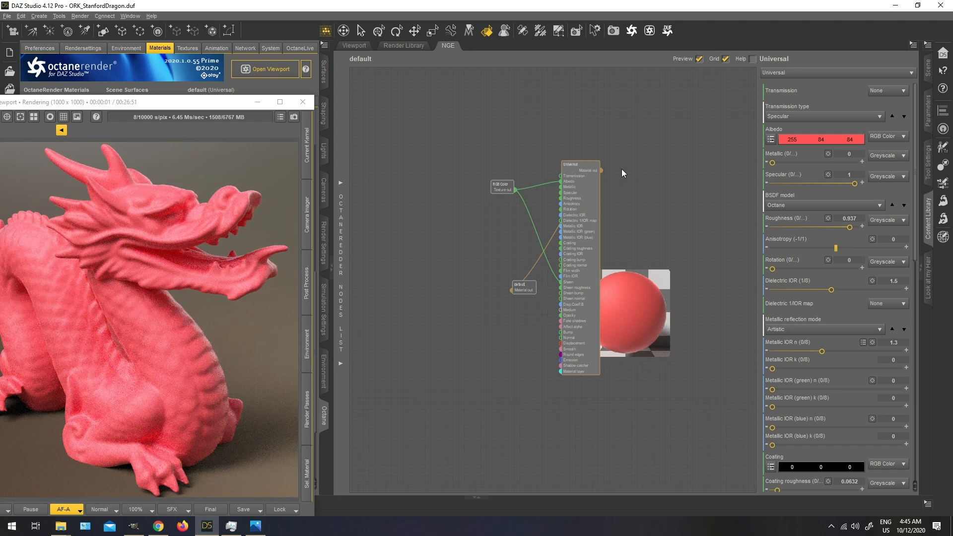
pyautogui.moveTo(501, 190); pyautogui.dragTo(497, 207)
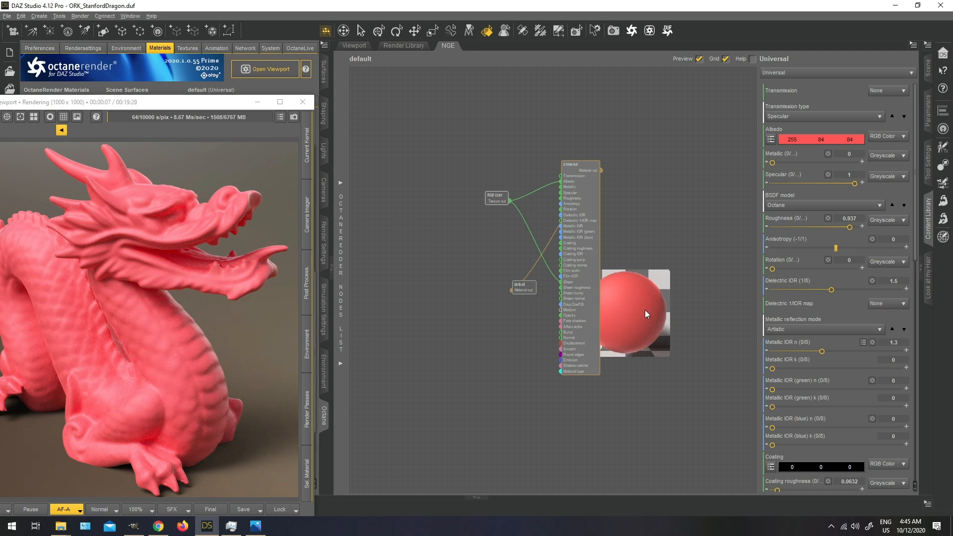
pyautogui.click(498, 198)
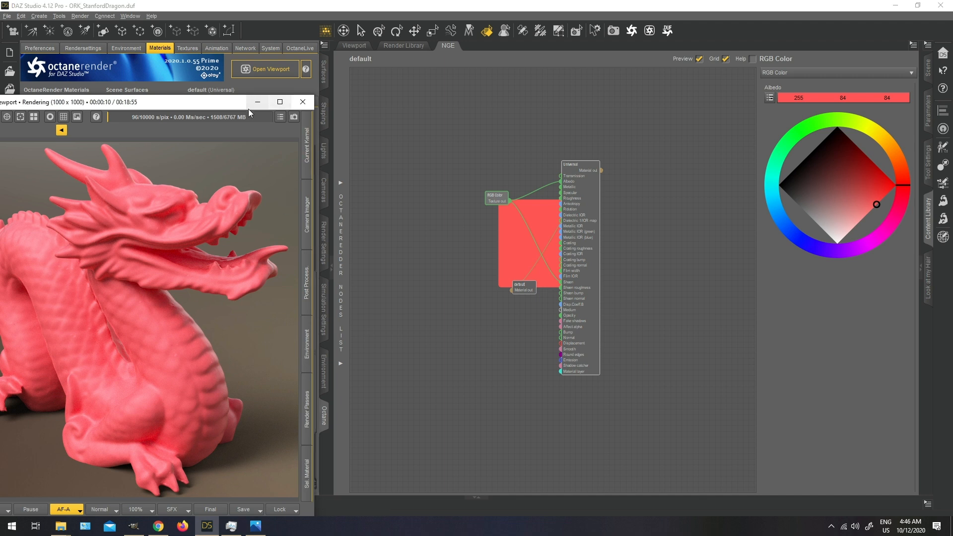
# - Move the Octane render window off the material panels and switch from the node graph to the 3D scene view
pyautogui.moveTo(202, 105); pyautogui.dragTo(626, 61)
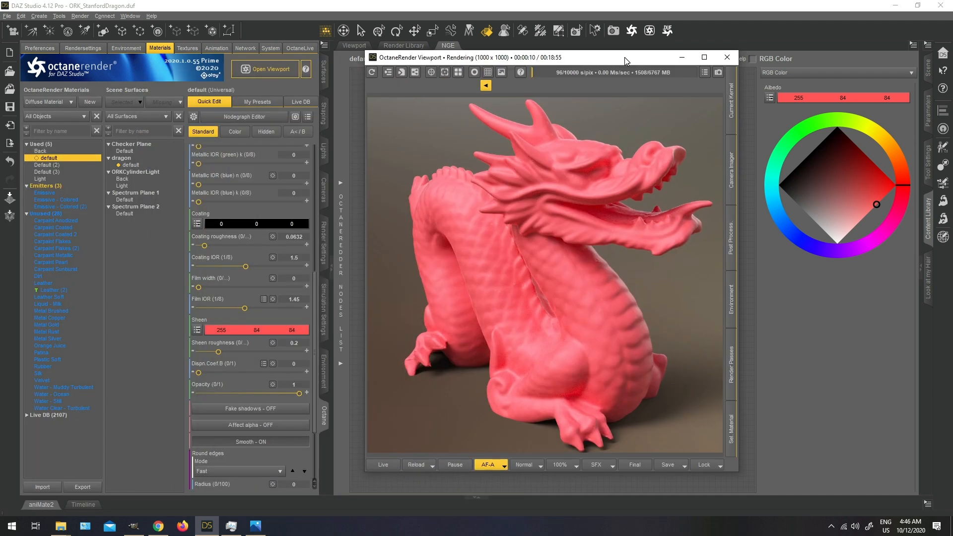
pyautogui.moveTo(470, 61); pyautogui.dragTo(435, 68)
pyautogui.click(354, 45)
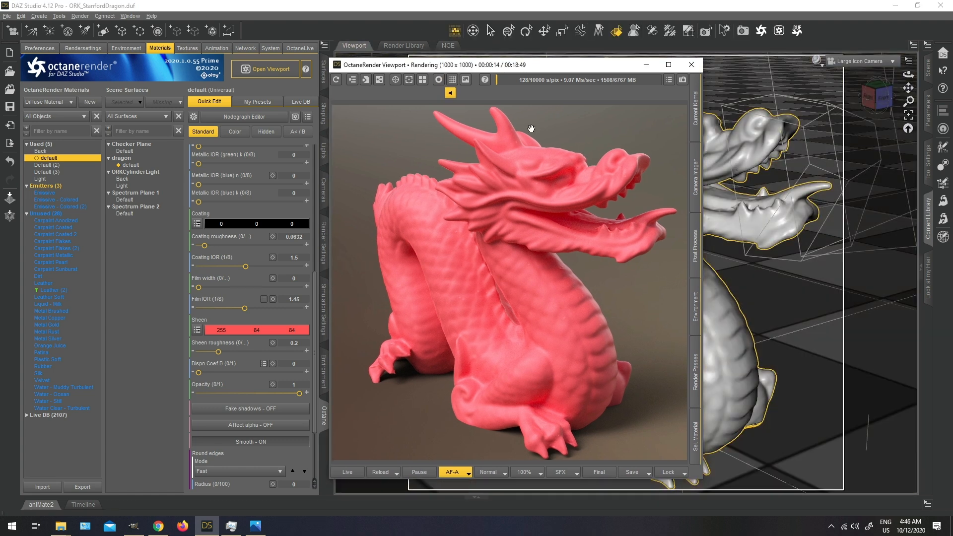